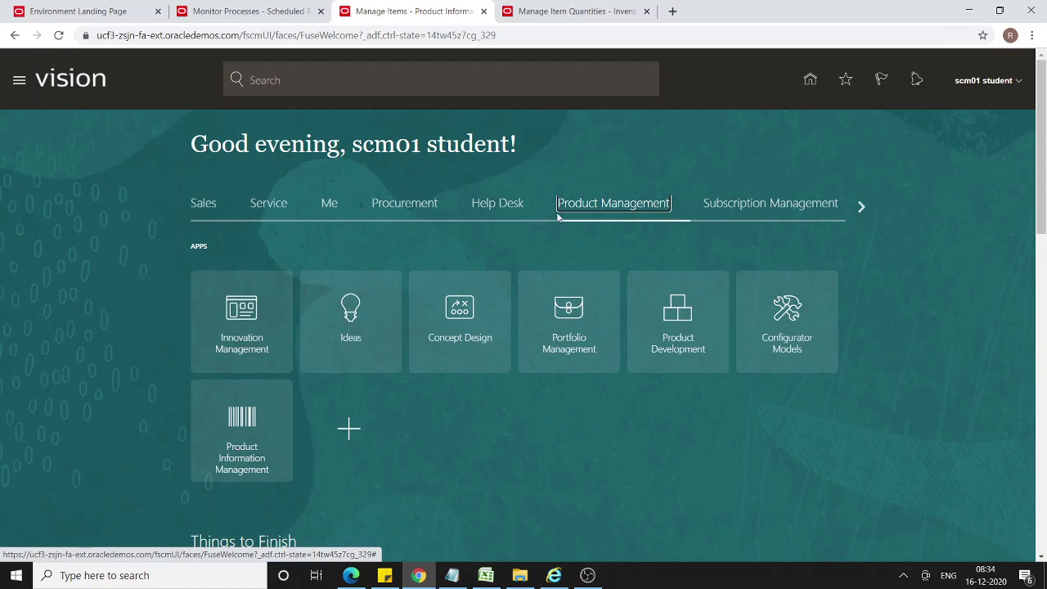
# Step: Open Product Information Management from the Product Management tab and show its item tasks list
pyautogui.click(251, 465)
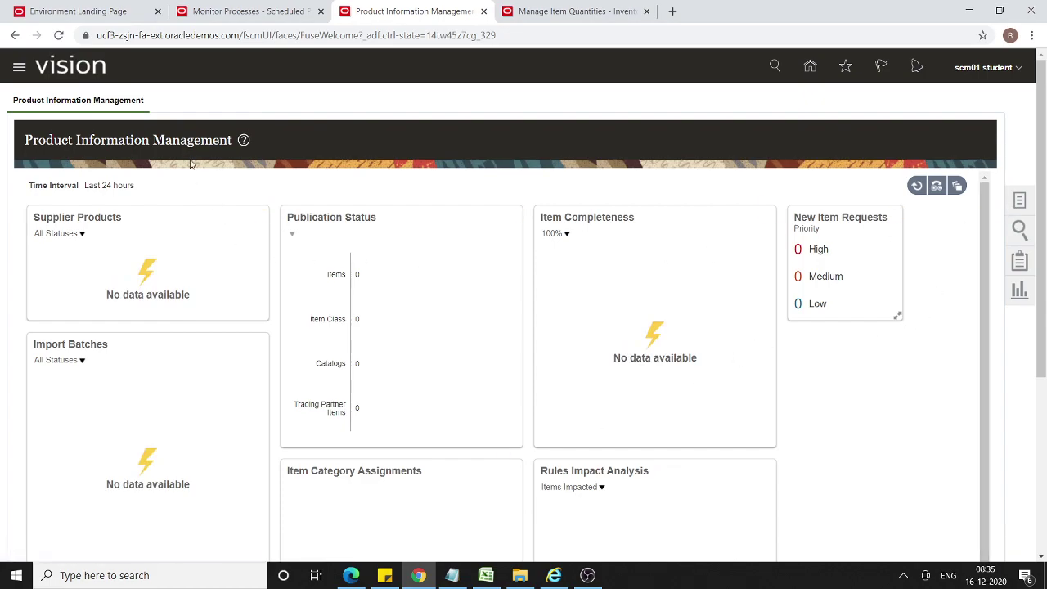
pyautogui.click(1020, 202)
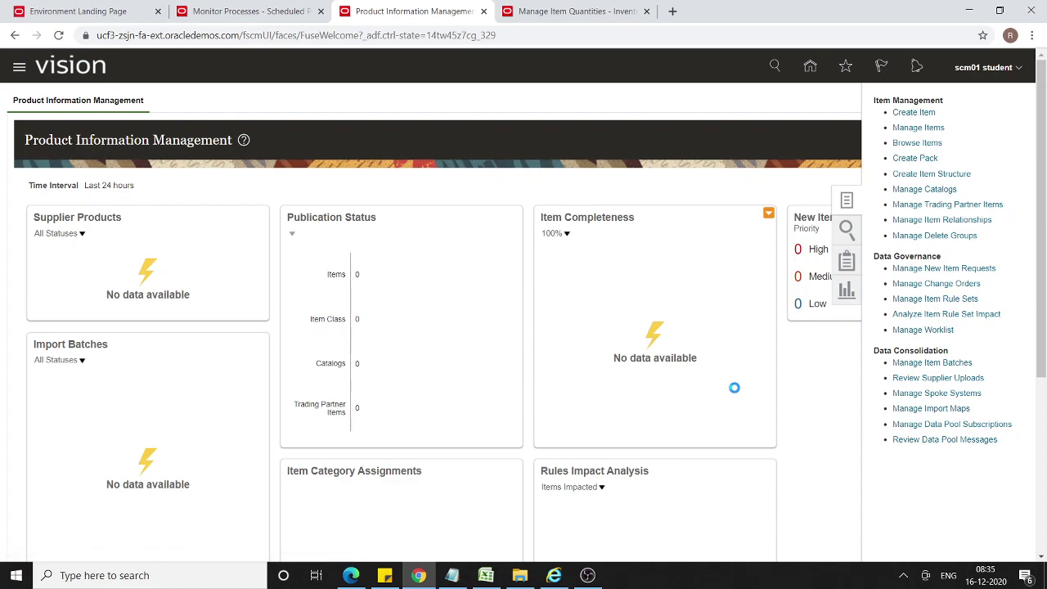
# Step: Search Manage Items for AS65100 and open its item record for organization 000
pyautogui.click(249, 218)
pyautogui.click(205, 245)
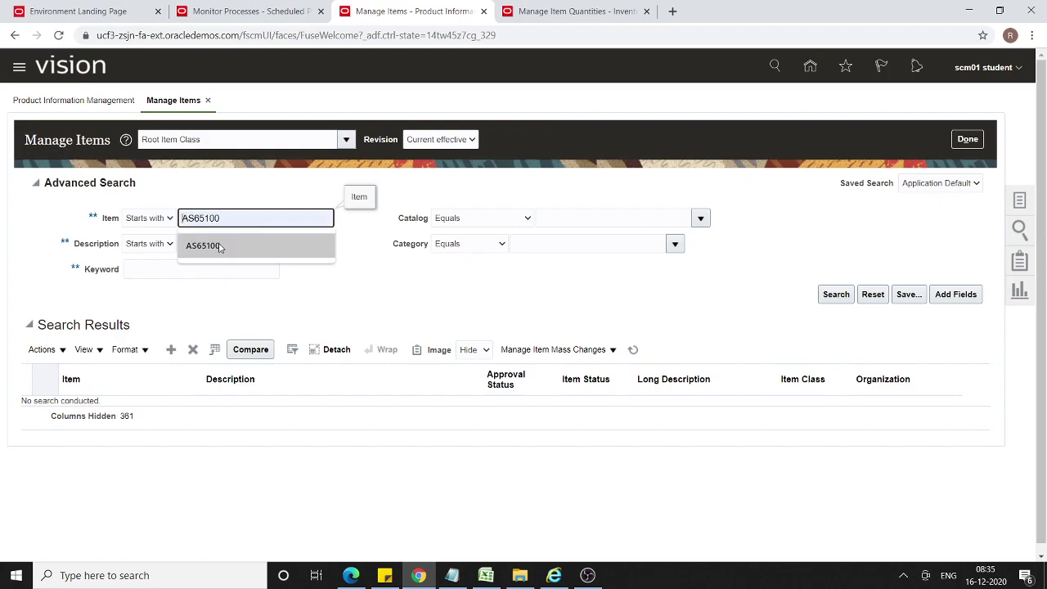
pyautogui.click(829, 298)
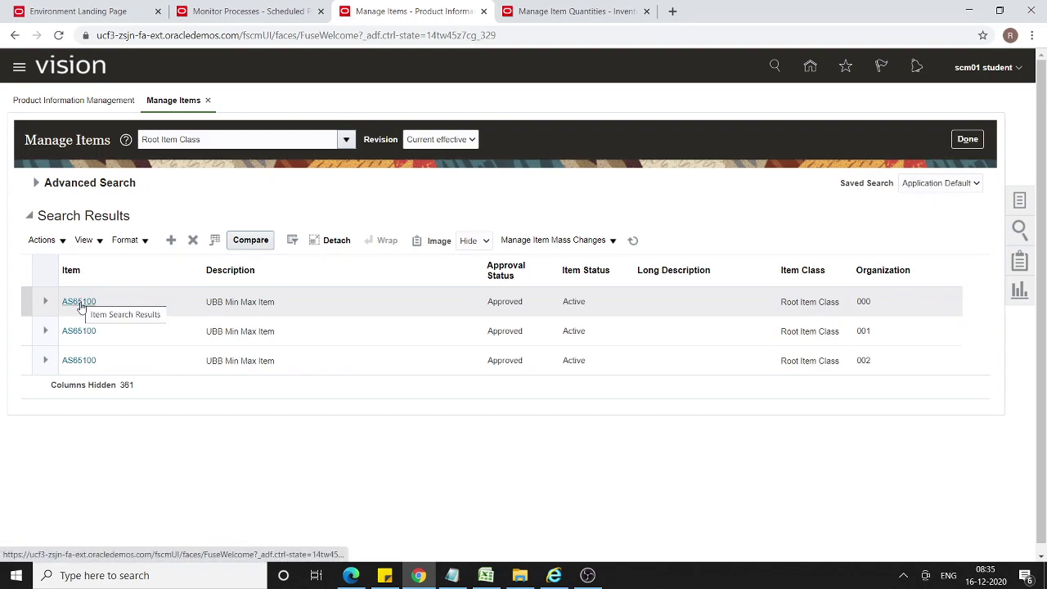
pyautogui.click(79, 302)
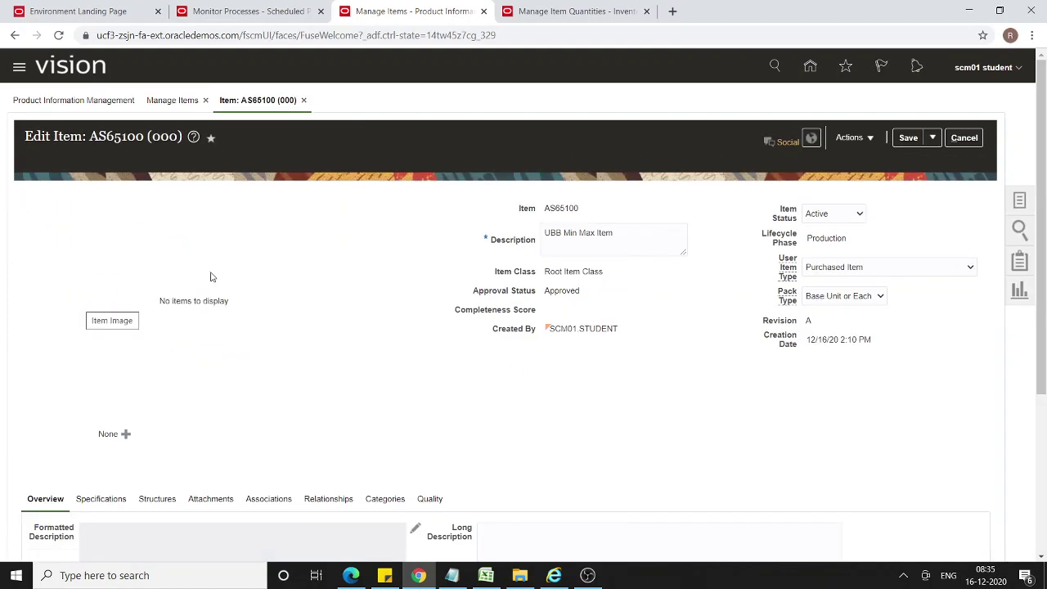
# Step: Review AS65100's Planning specifications, leaving Replenishment Type as Organization
pyautogui.scroll(-2, 207, 271)
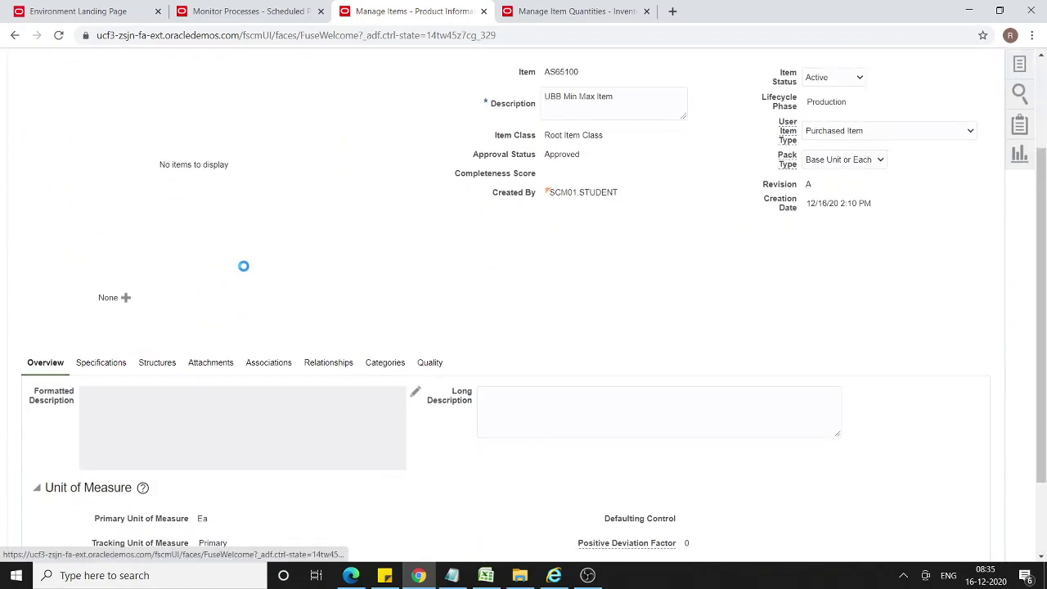
pyautogui.scroll(-3, 285, 237)
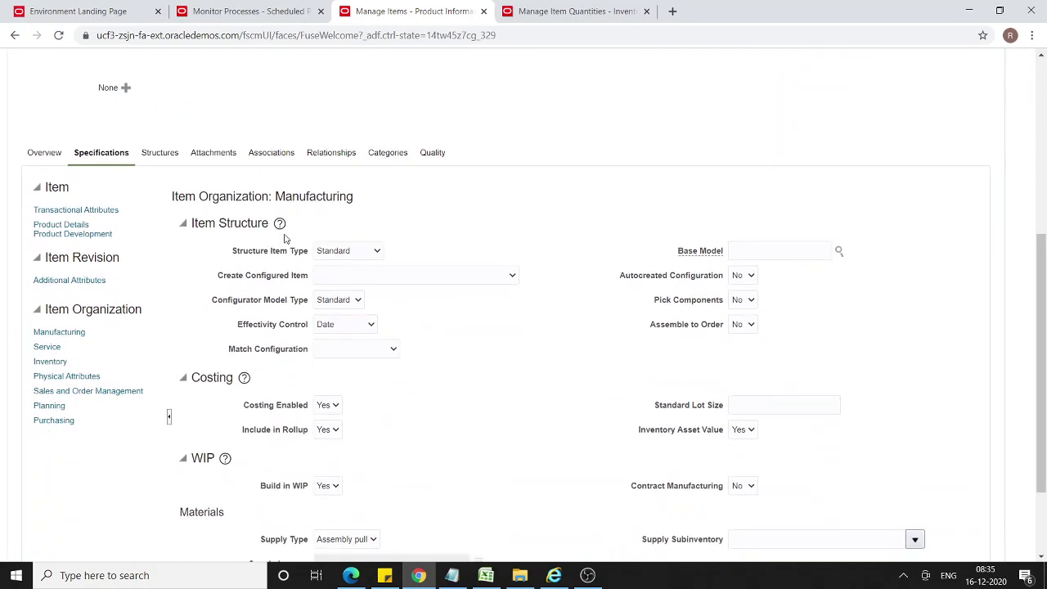
pyautogui.scroll(-2, 285, 237)
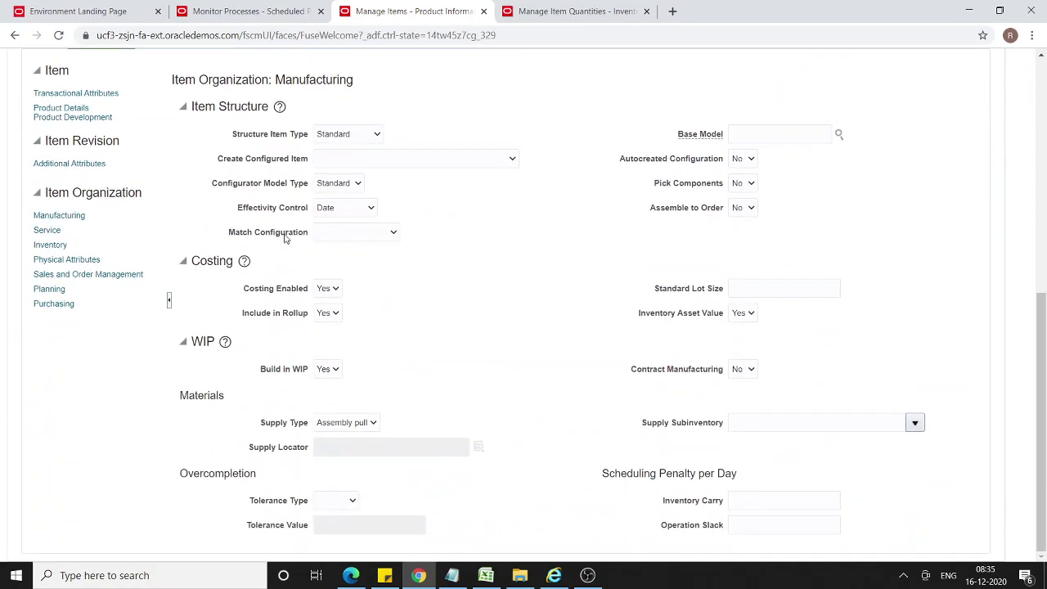
pyautogui.click(50, 289)
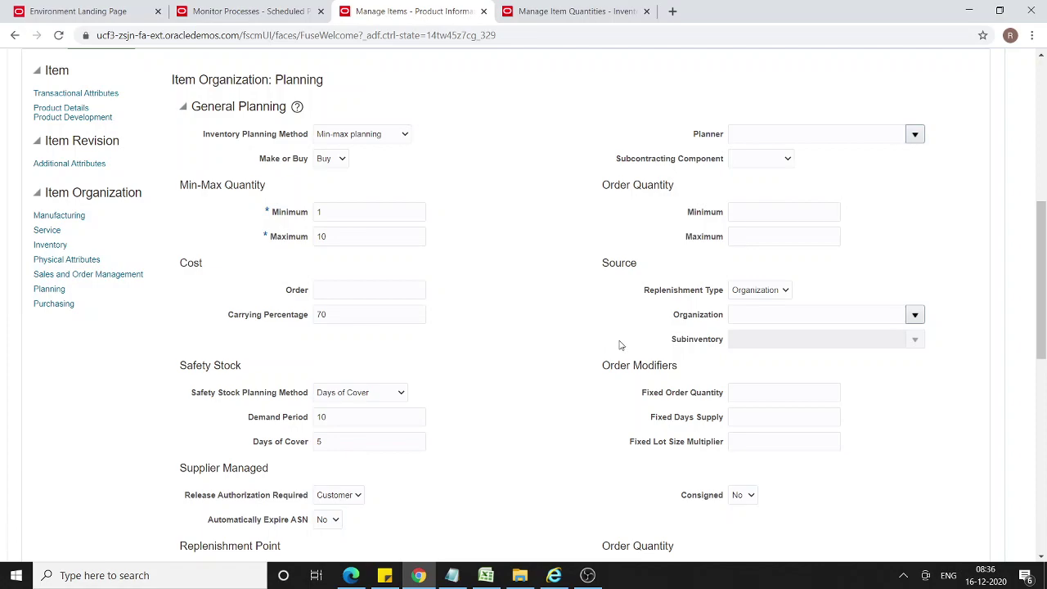
pyautogui.click(747, 294)
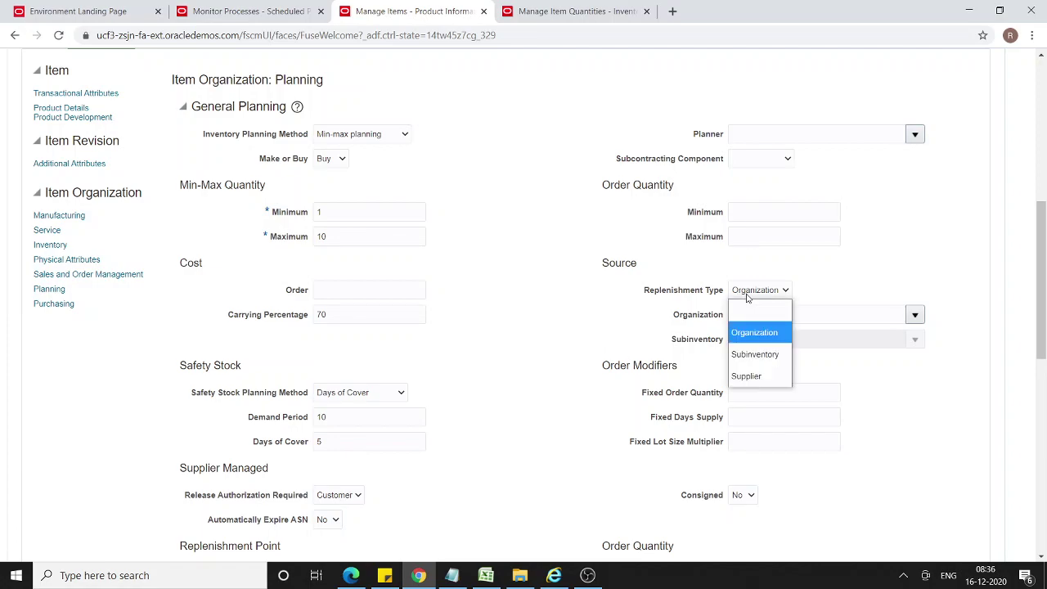
pyautogui.click(859, 271)
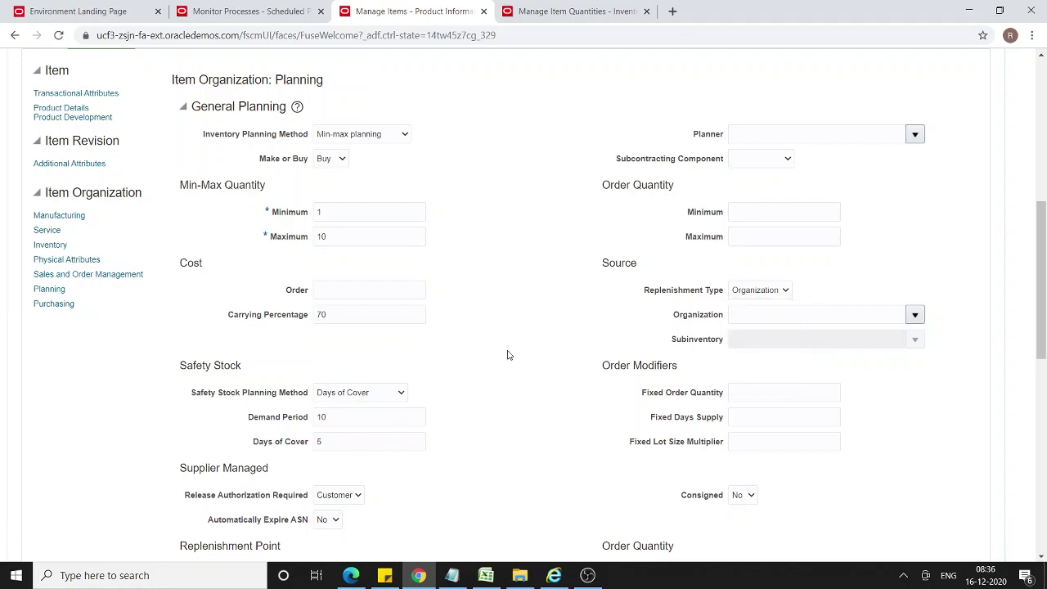
# Step: Close the Item: AS65100 (000) record to return to the search results
pyautogui.scroll(2, 427, 264)
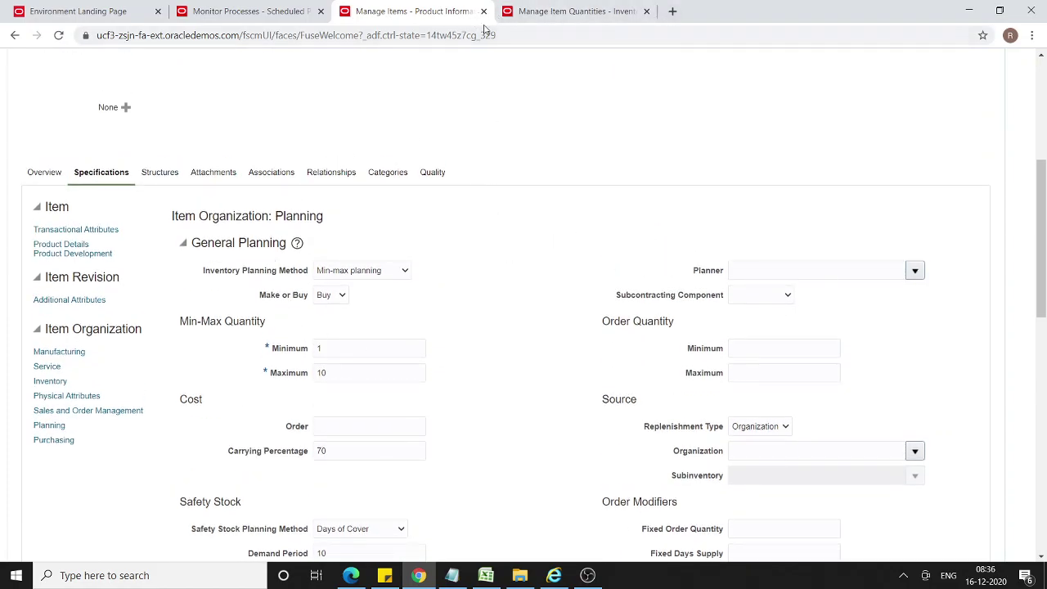
pyautogui.scroll(5, 467, 176)
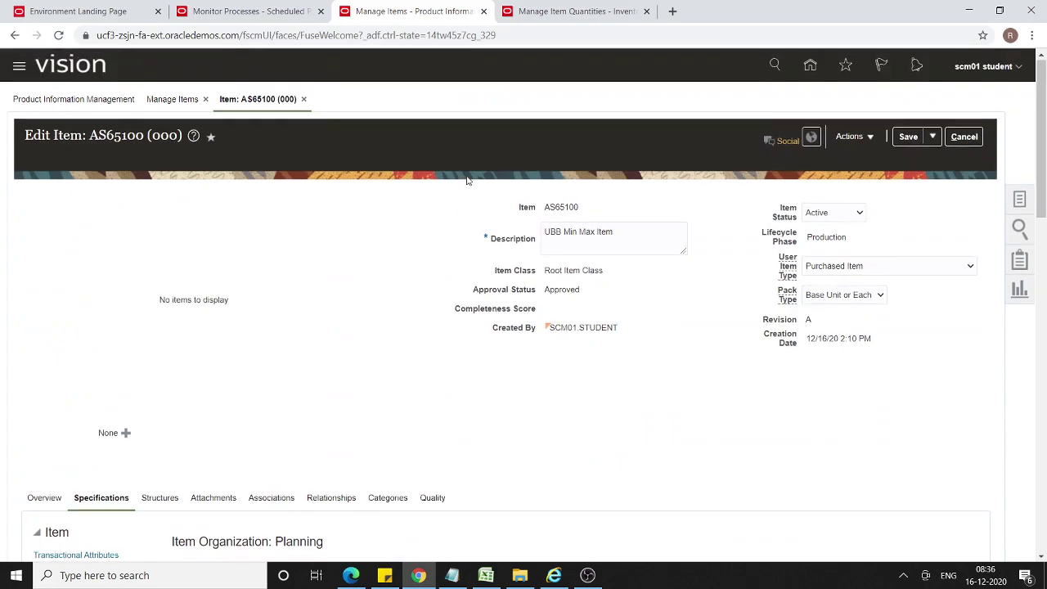
pyautogui.click(303, 100)
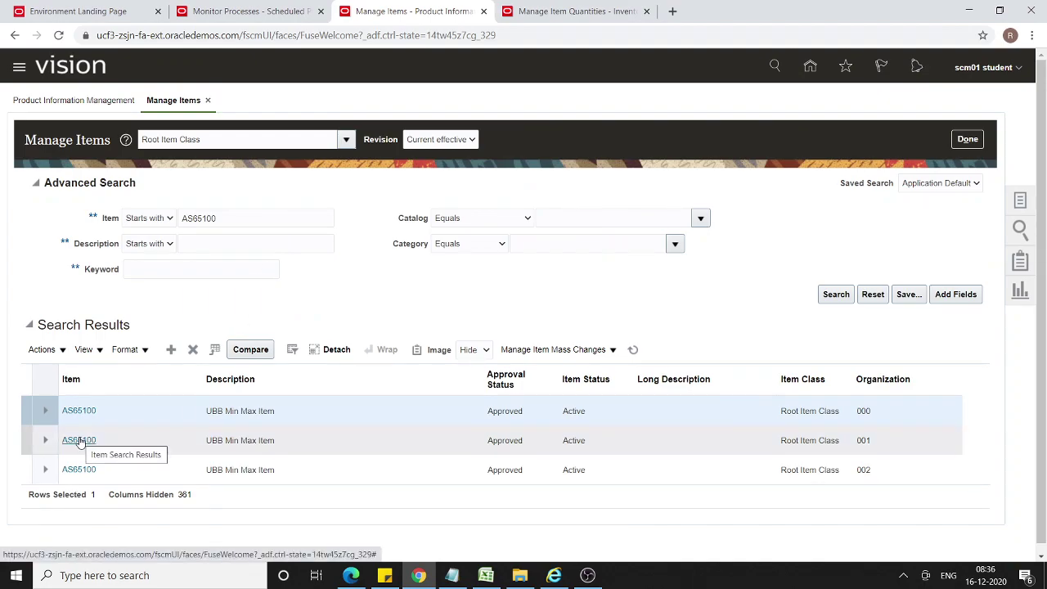
# Step: Open AS65100 for organization 001, review its Planning attributes, and return to Manage Items
pyautogui.click(79, 441)
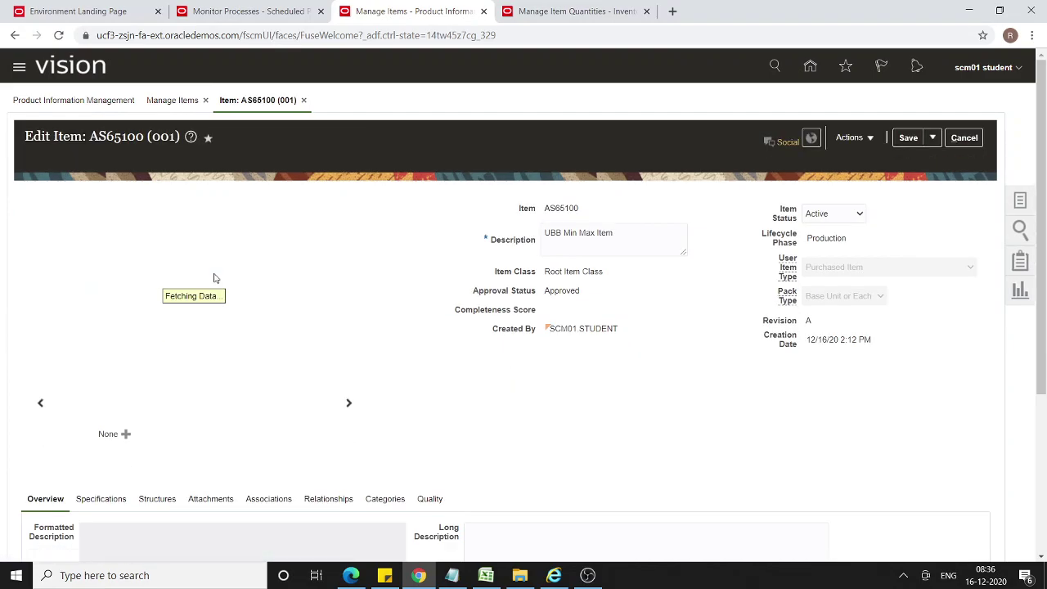
pyautogui.click(107, 500)
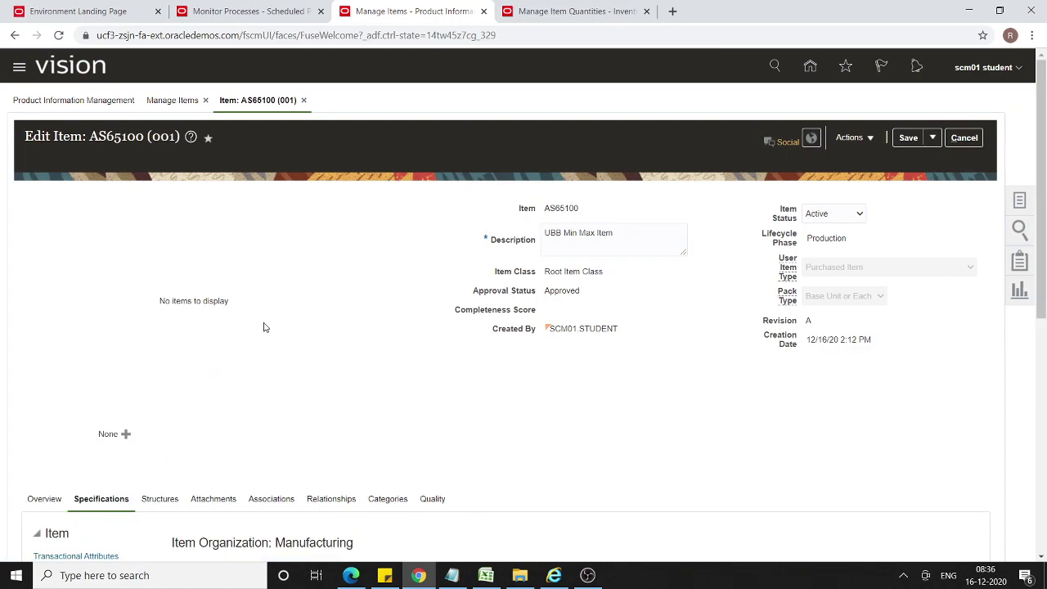
pyautogui.scroll(-5, 262, 330)
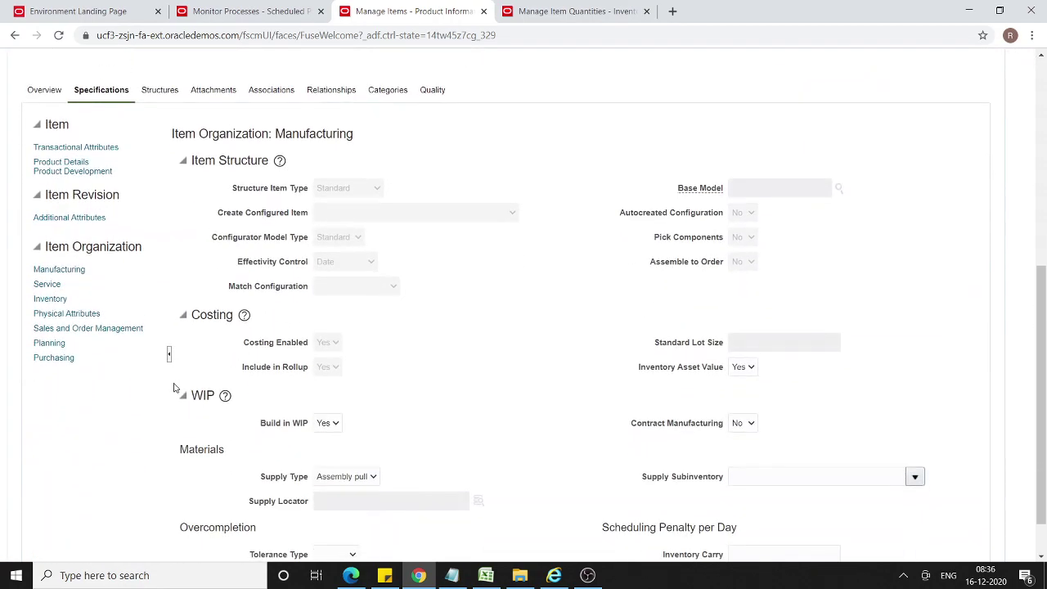
pyautogui.click(49, 343)
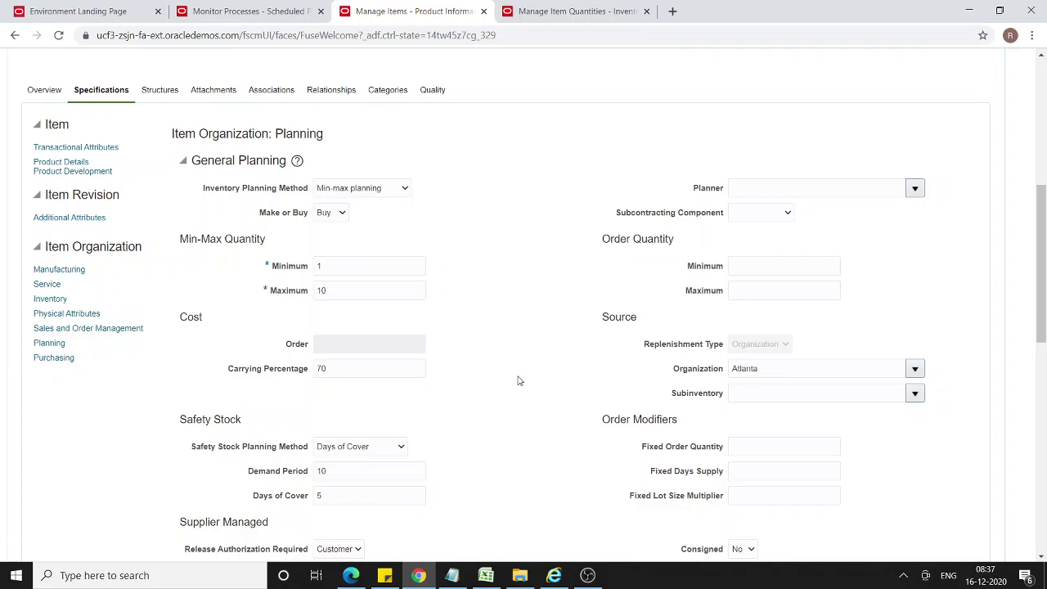
pyautogui.scroll(5, 517, 378)
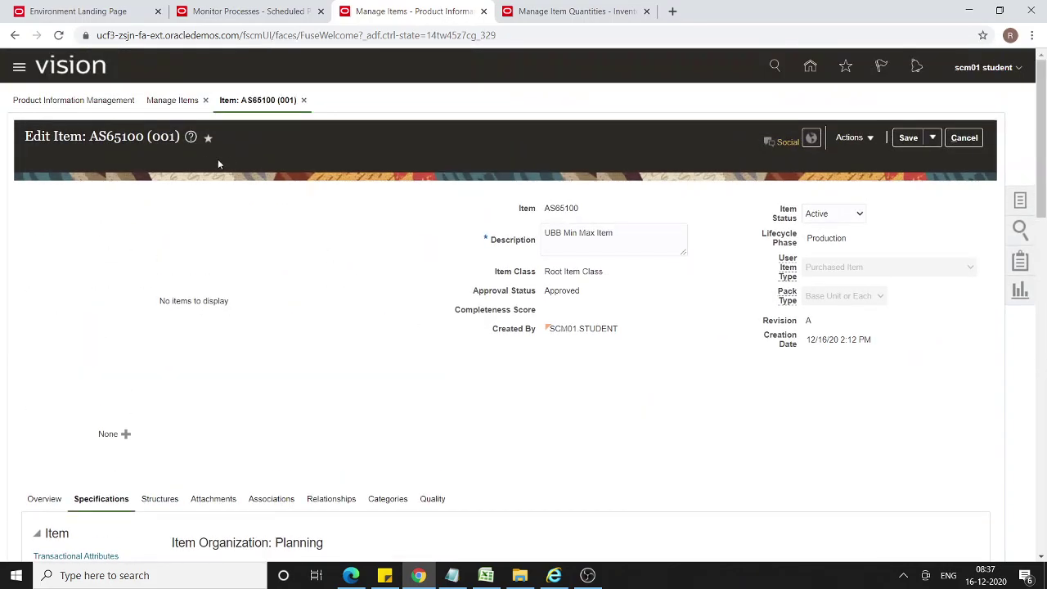
pyautogui.click(174, 100)
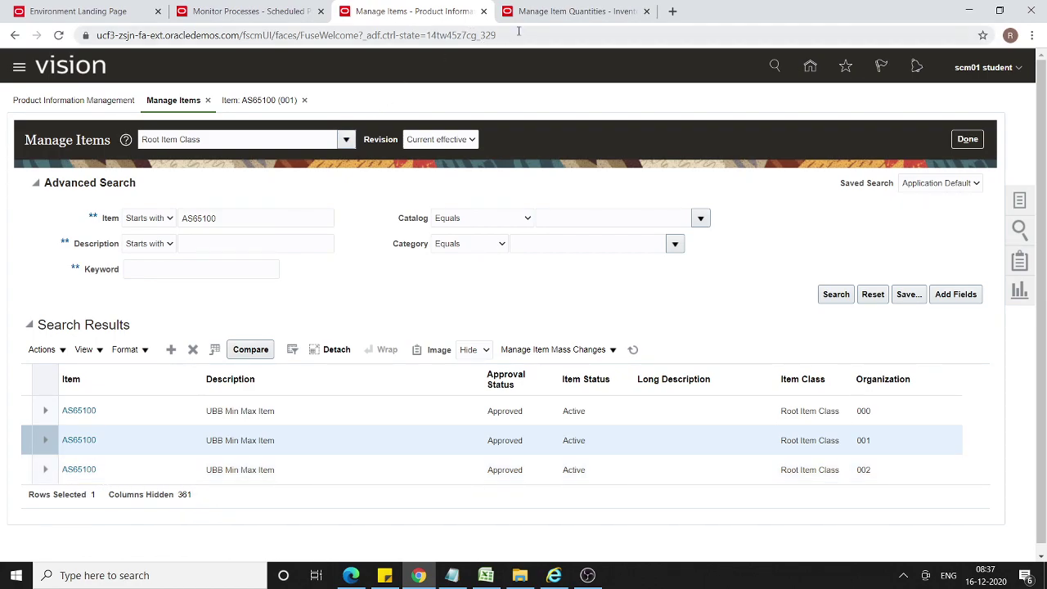
# Step: In the home page session, open Inventory Management's Manage Item Quantities for organization 002
pyautogui.click(573, 11)
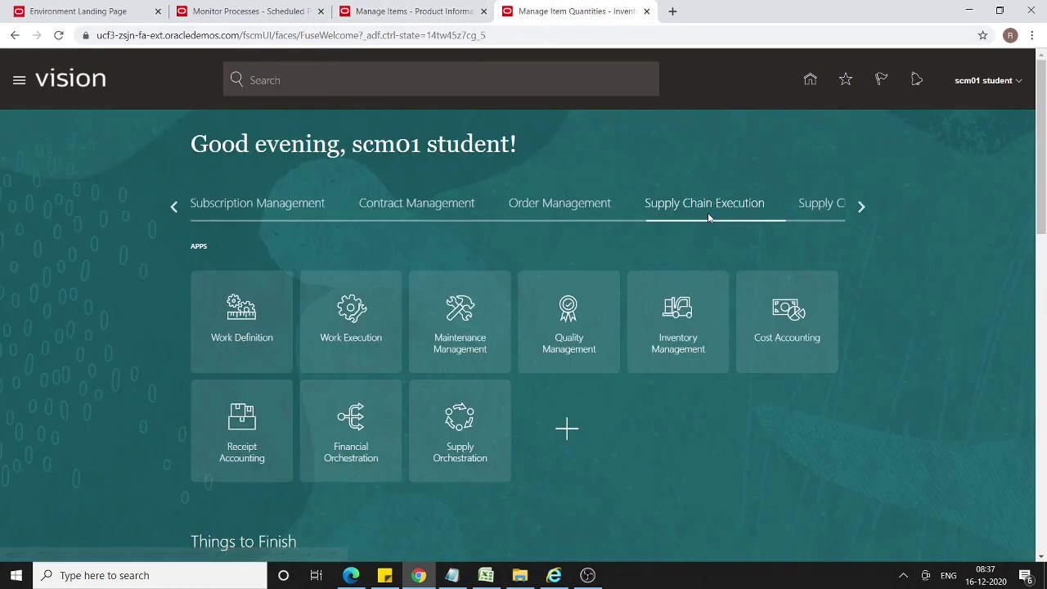
pyautogui.click(690, 360)
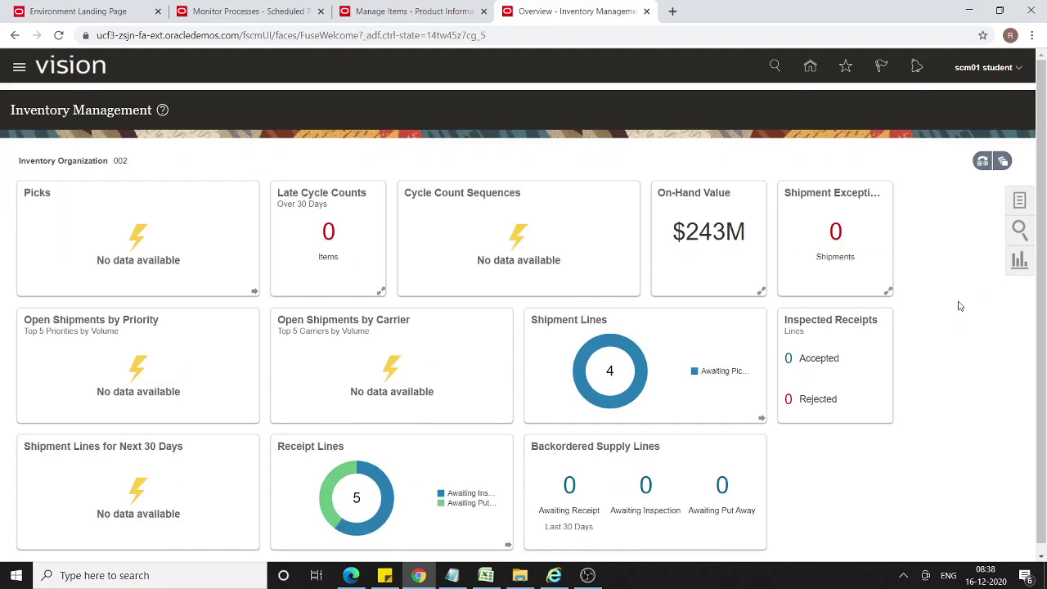
pyautogui.click(1022, 201)
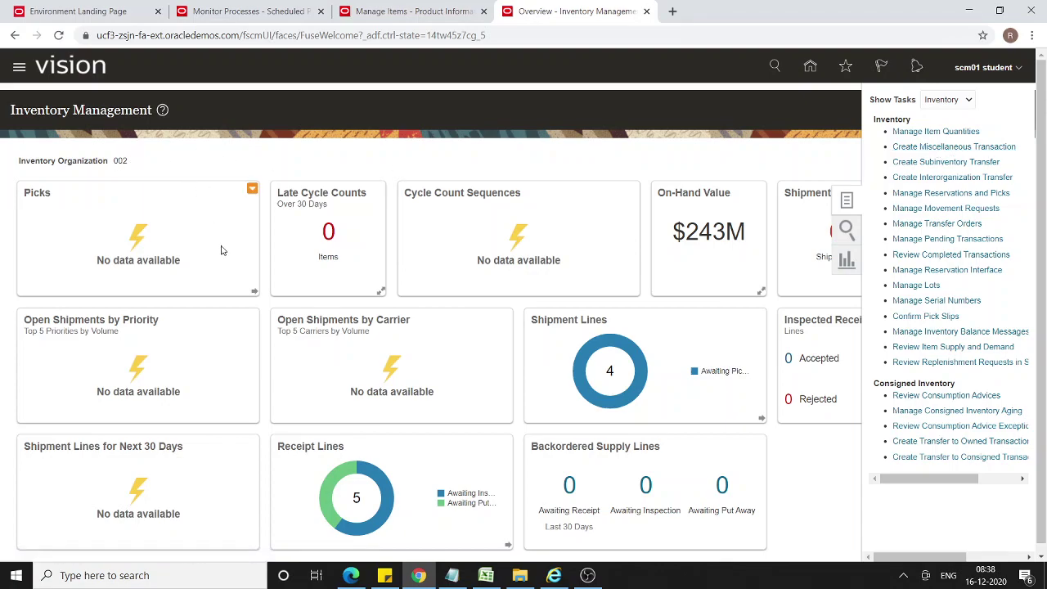
pyautogui.click(939, 132)
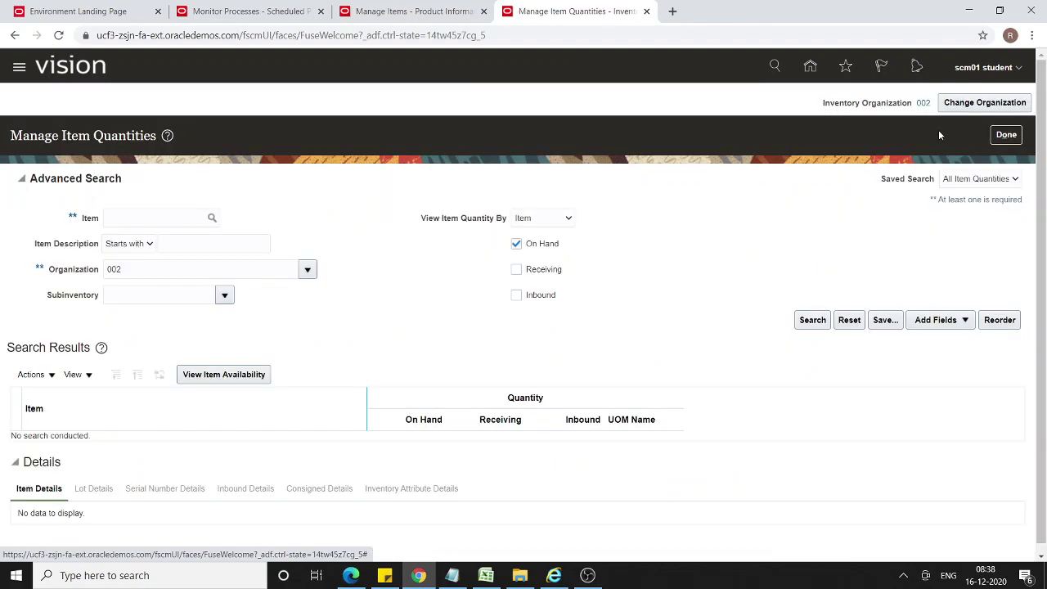
# Step: Search quantities for AS65100, confirming 100 Ea on hand in organization 002, then switch tabs
pyautogui.click(124, 216)
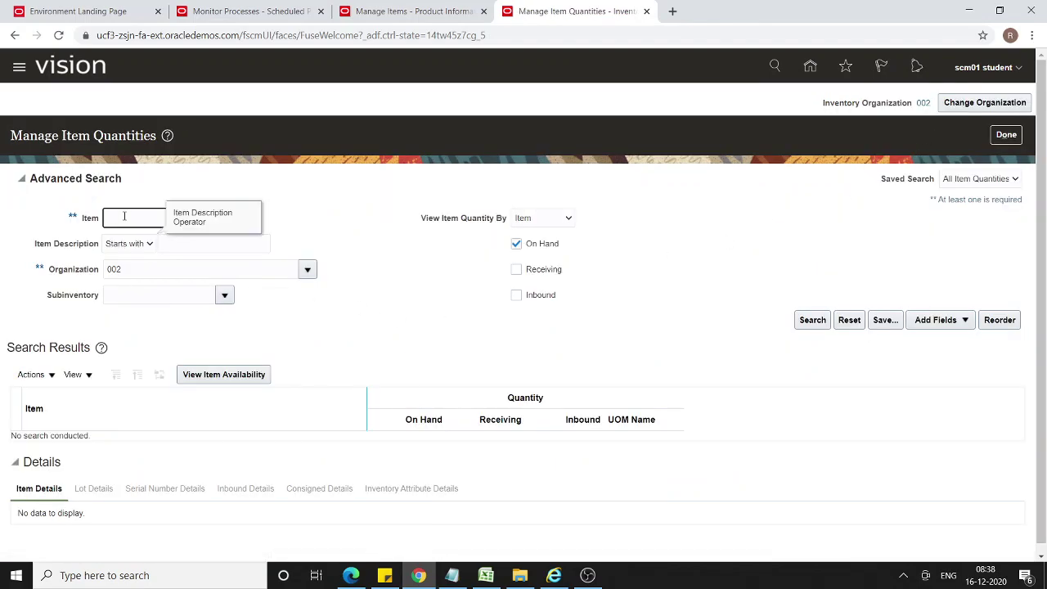
pyautogui.write('AS65100')
pyautogui.click(813, 320)
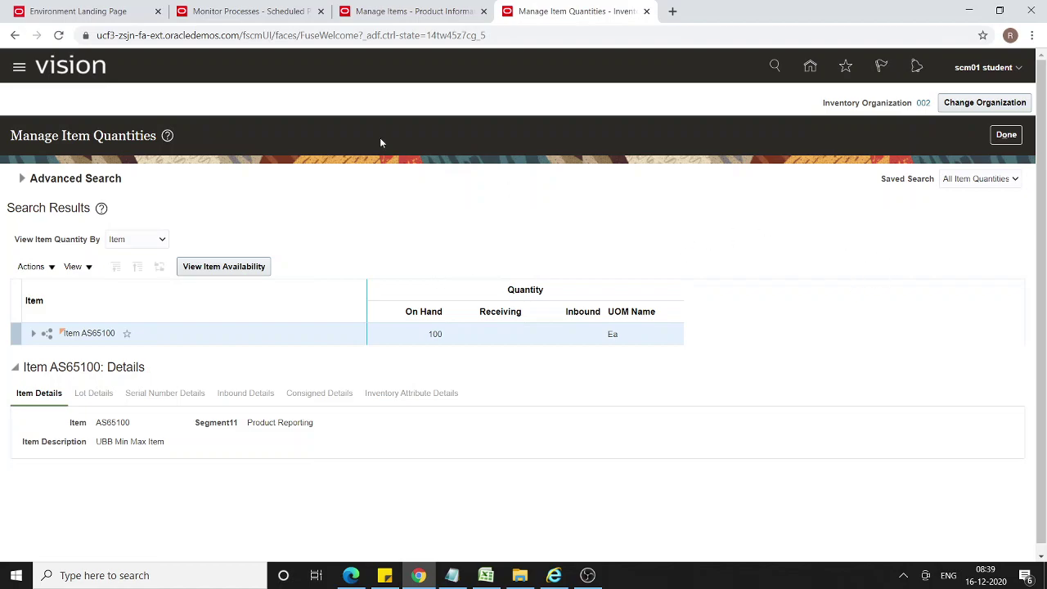
pyautogui.click(256, 14)
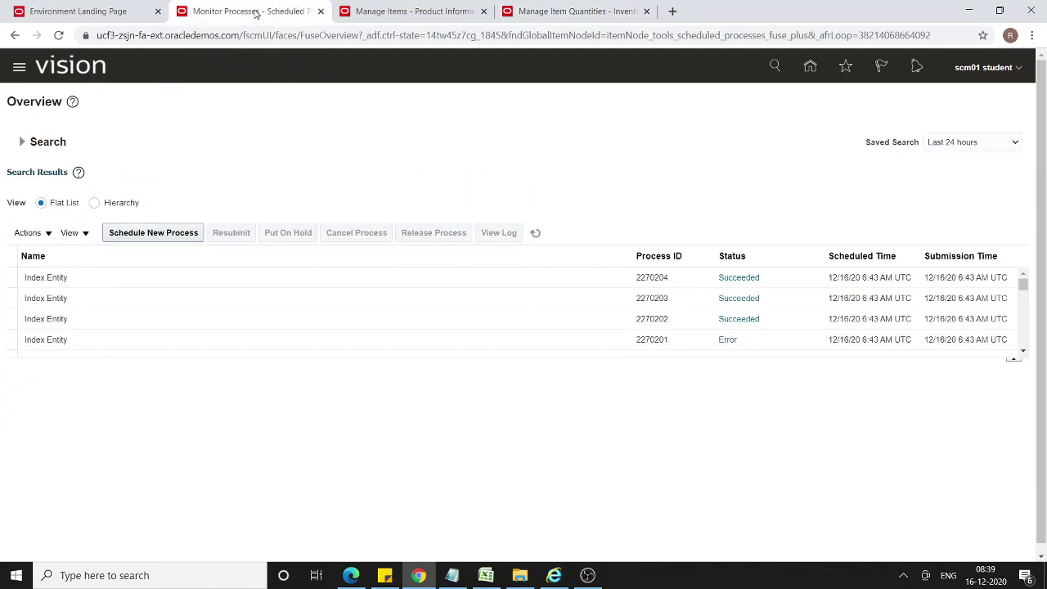
# Step: Go to Tools > Scheduled Processes via the Navigator and start scheduling a new process
pyautogui.click(810, 67)
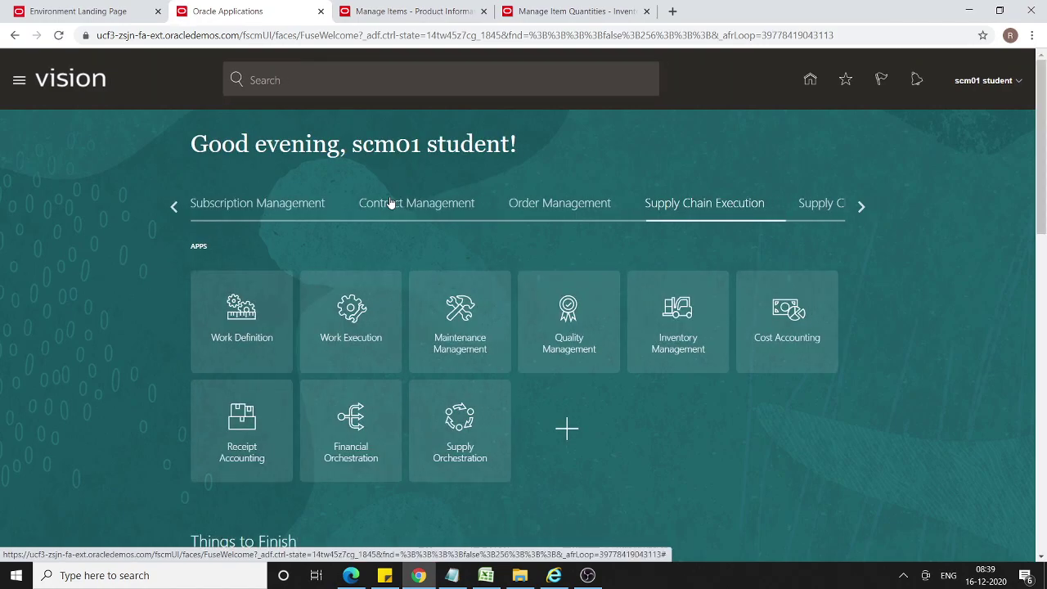
pyautogui.click(19, 82)
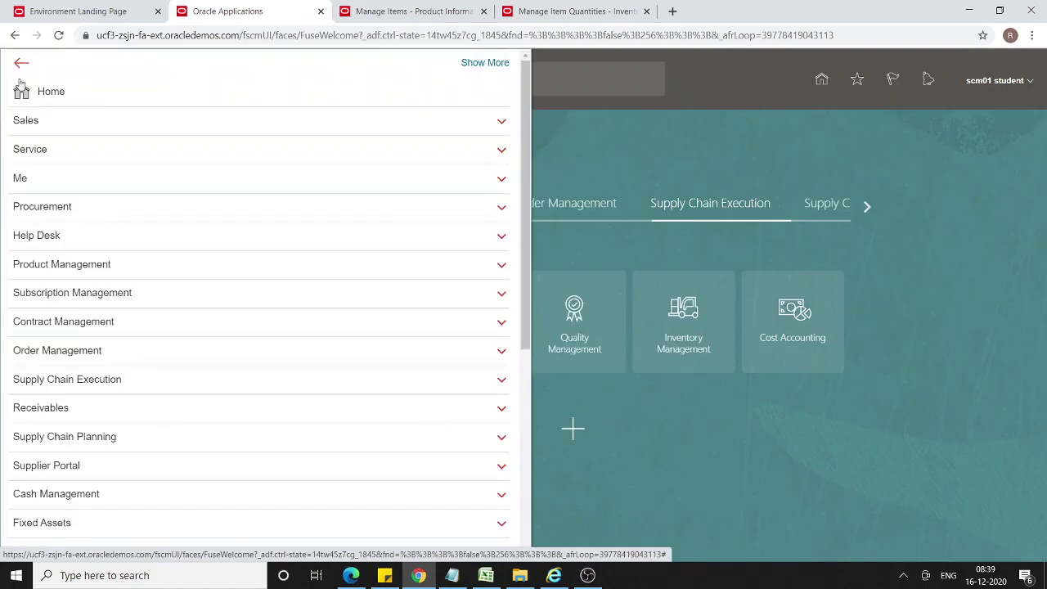
pyautogui.scroll(-3, 96, 316)
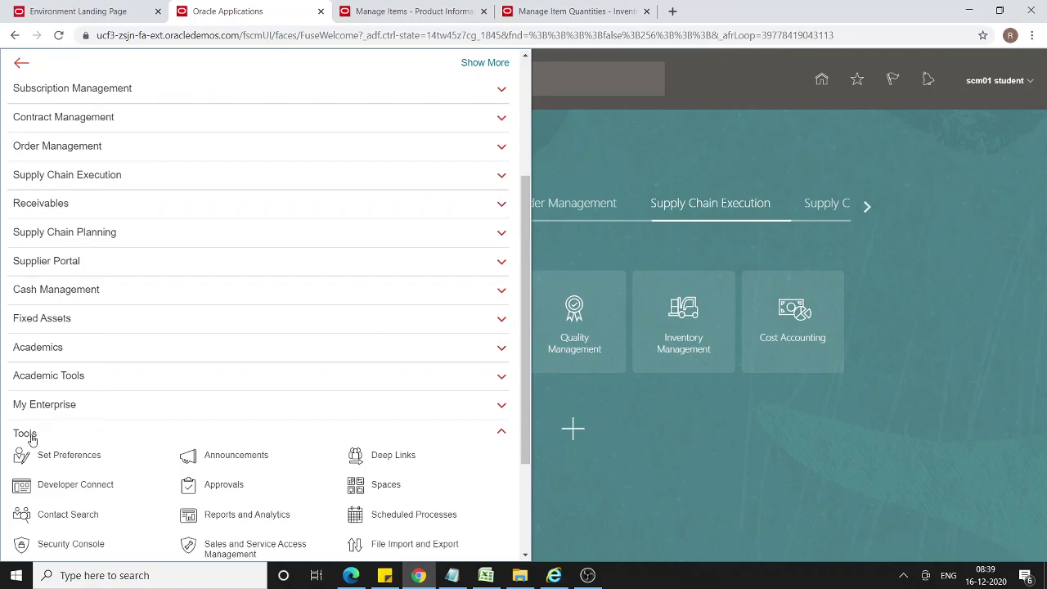
pyautogui.scroll(-1, 205, 419)
pyautogui.scroll(-2, 205, 420)
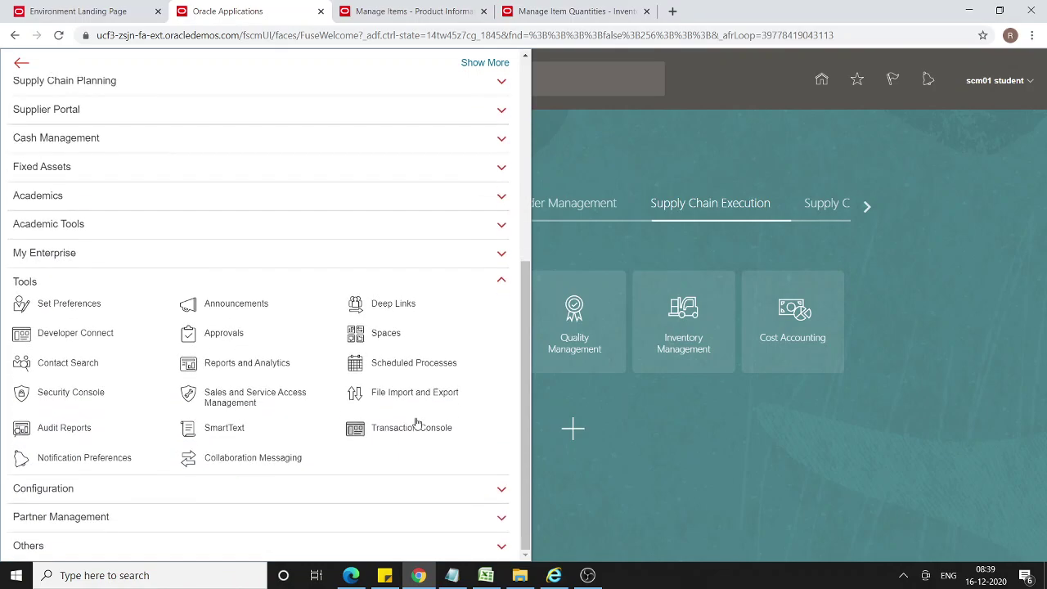
pyautogui.click(409, 364)
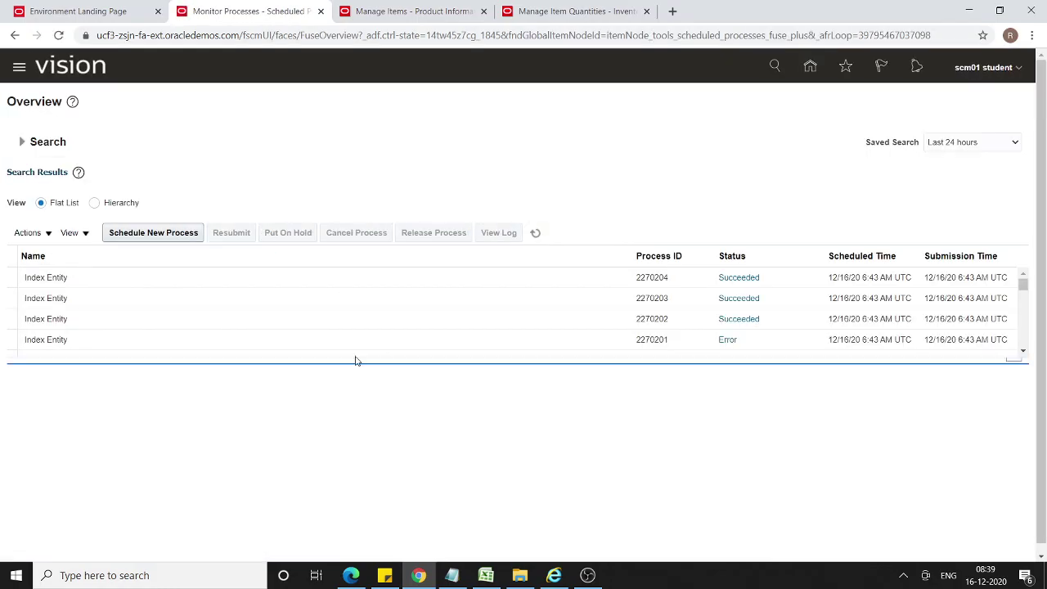
pyautogui.click(163, 235)
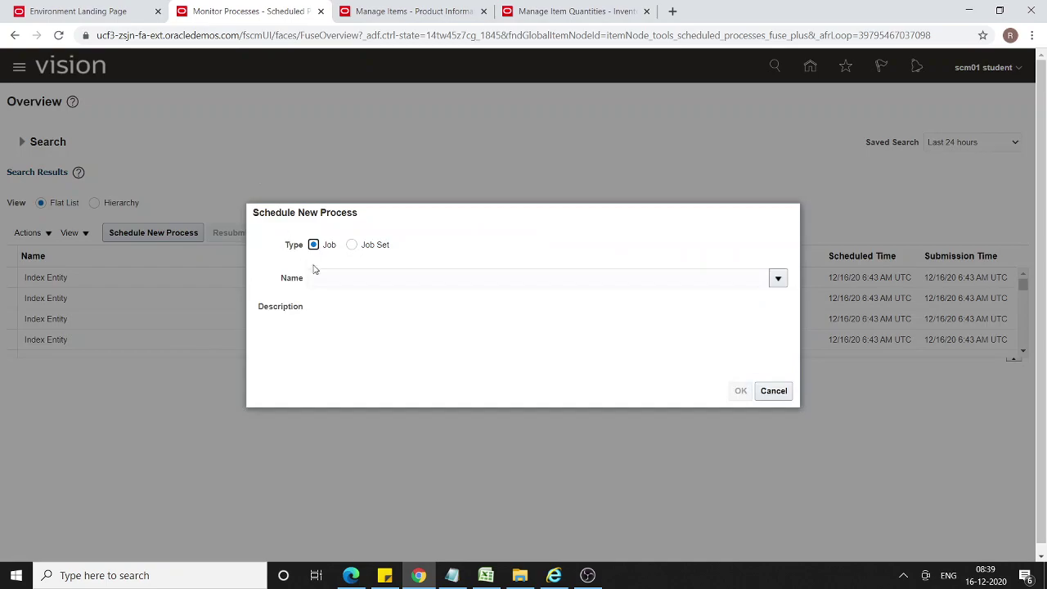
# Step: Search job names with Print%Min%Max% and choose Print Min-Max Planning Report
pyautogui.click(327, 277)
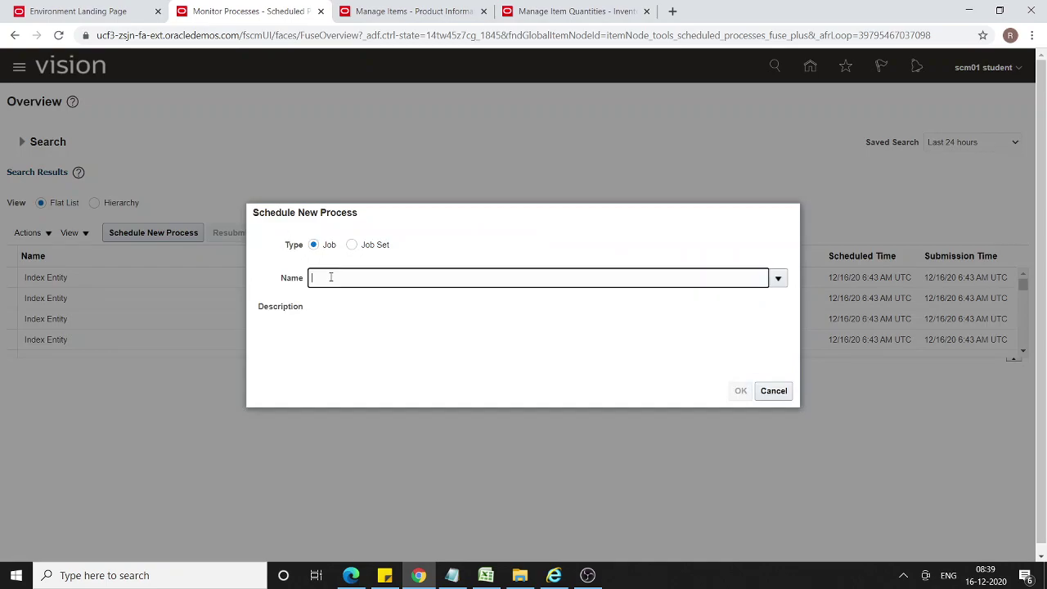
pyautogui.click(778, 279)
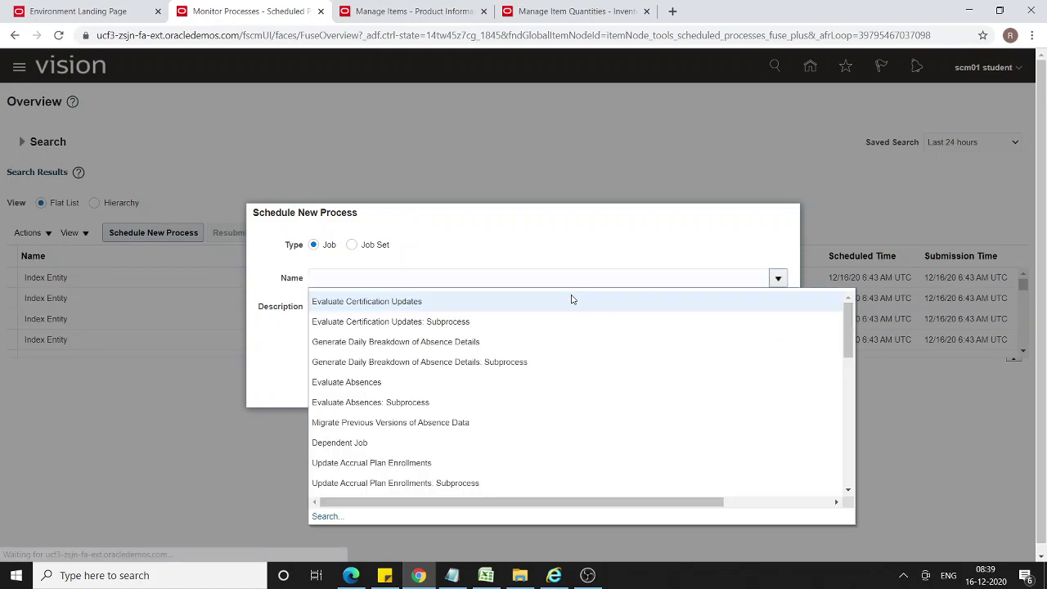
pyautogui.click(324, 516)
pyautogui.click(326, 280)
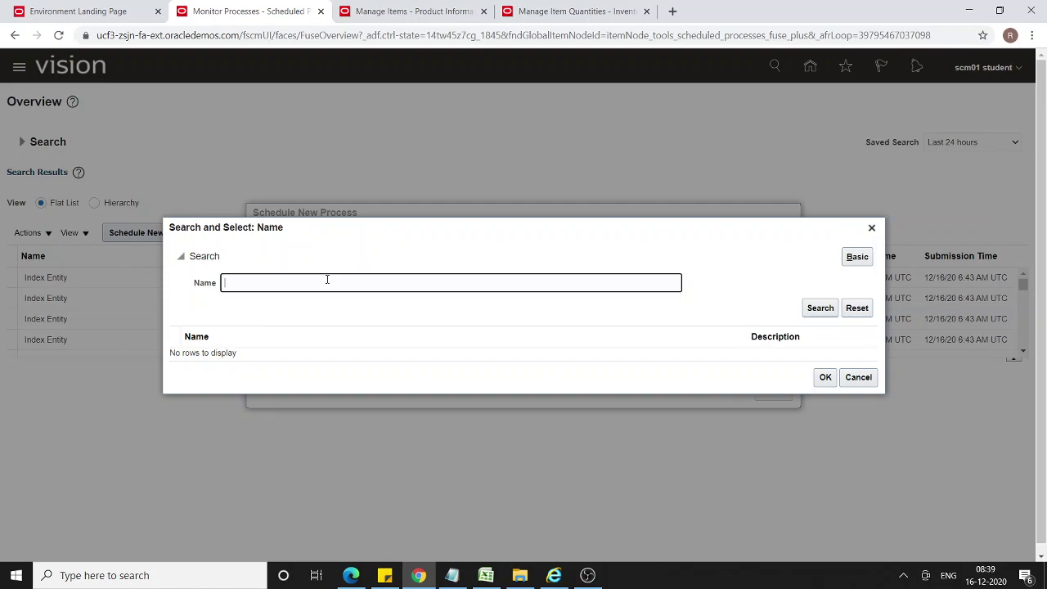
pyautogui.write('Print%Min%Max%')
pyautogui.click(818, 308)
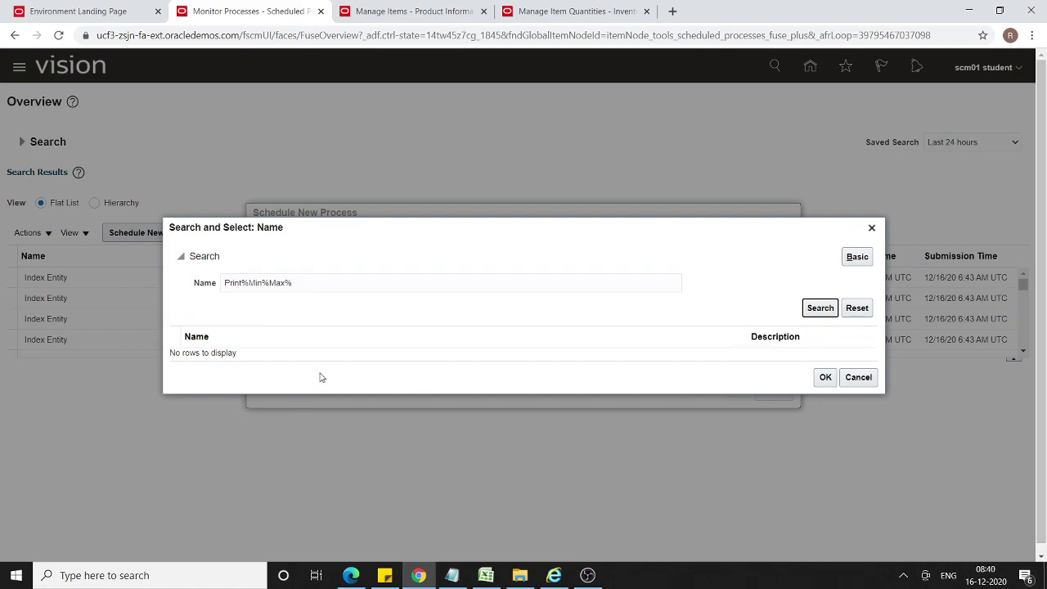
pyautogui.click(329, 360)
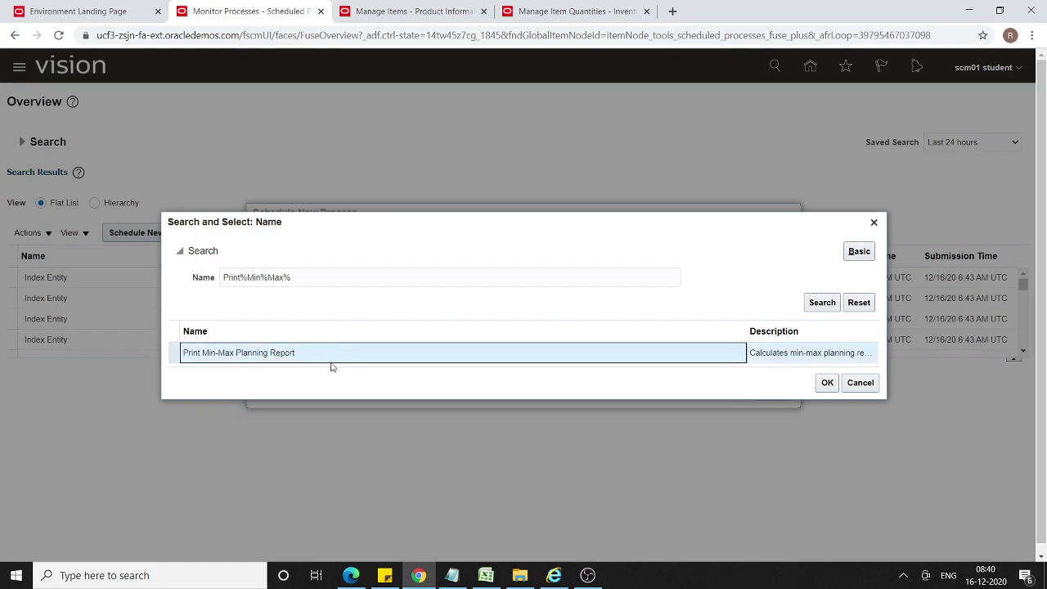
pyautogui.click(826, 382)
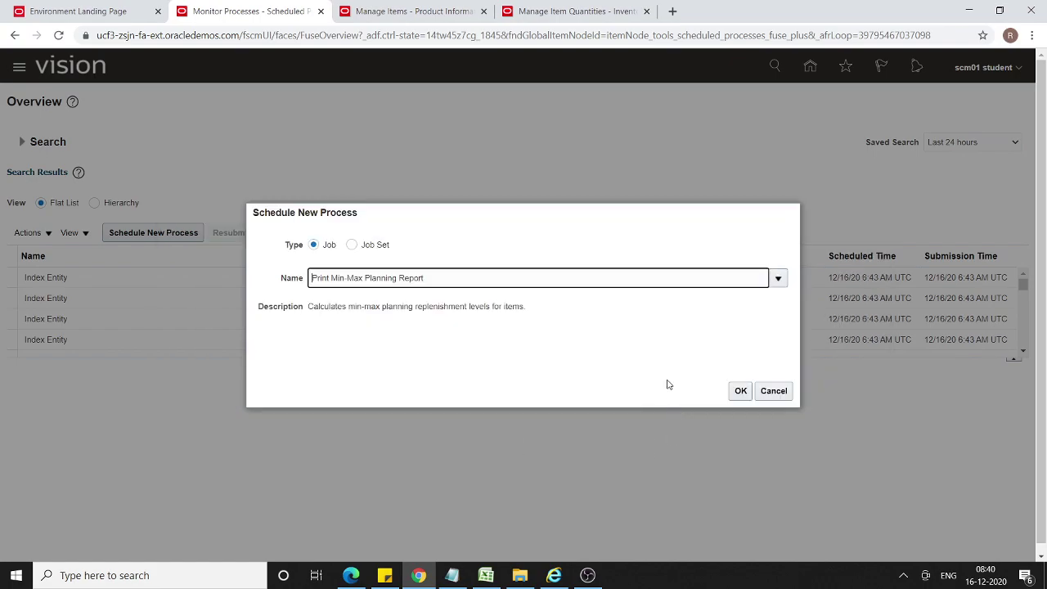
pyautogui.click(743, 394)
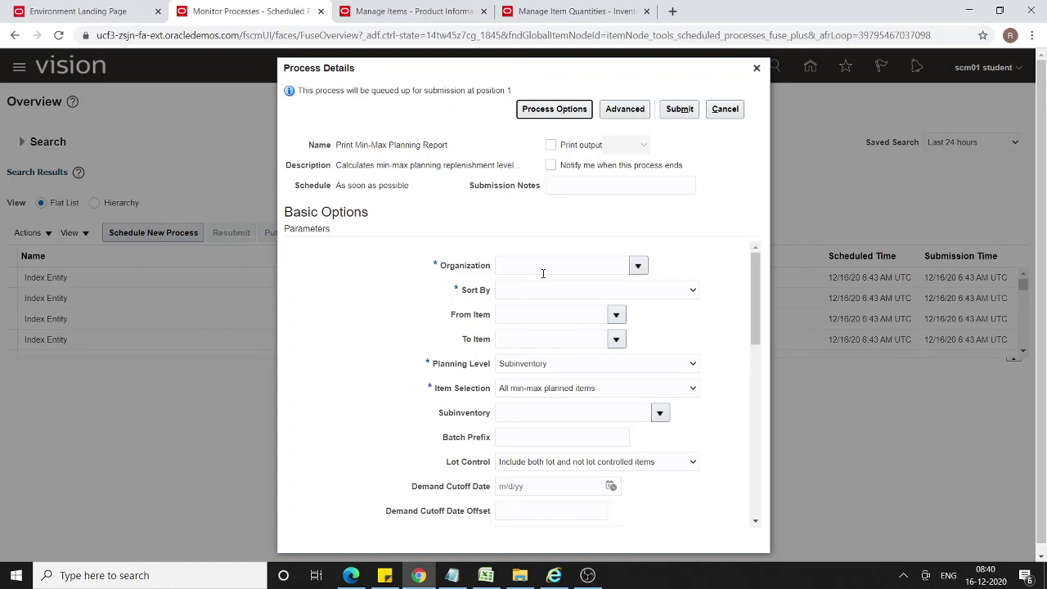
# Step: Set the report Organization to 001 and Sort By to Inventory item
pyautogui.click(542, 270)
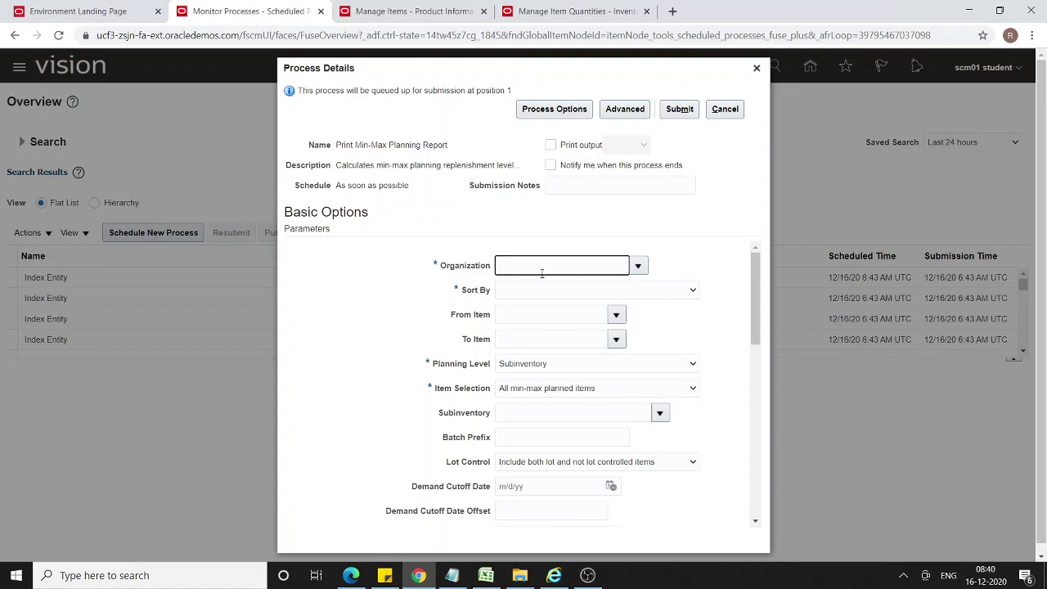
pyautogui.write('001')
pyautogui.press('Tab')
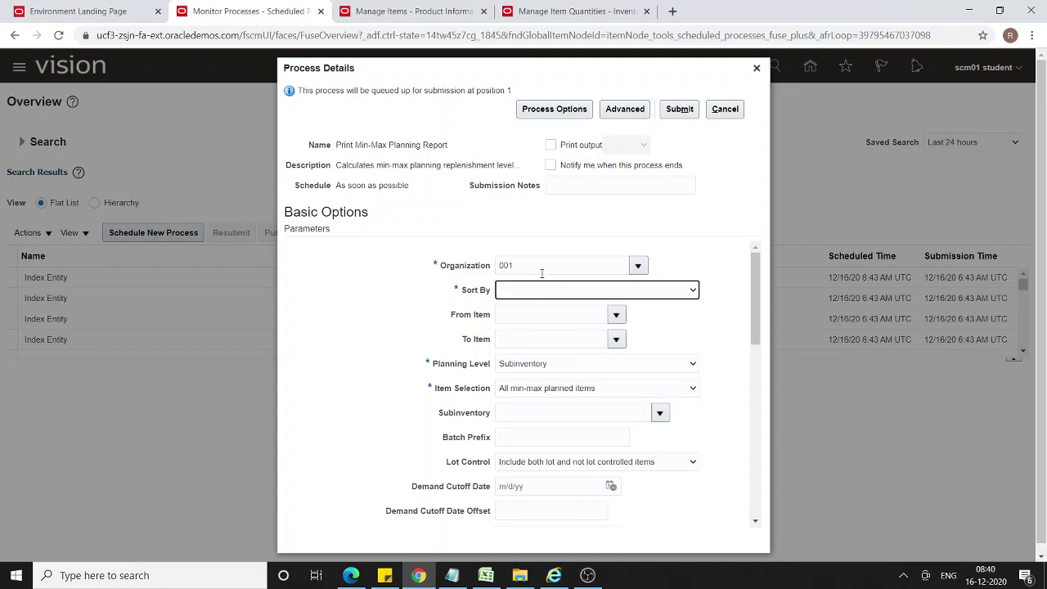
pyautogui.click(690, 295)
pyautogui.click(542, 378)
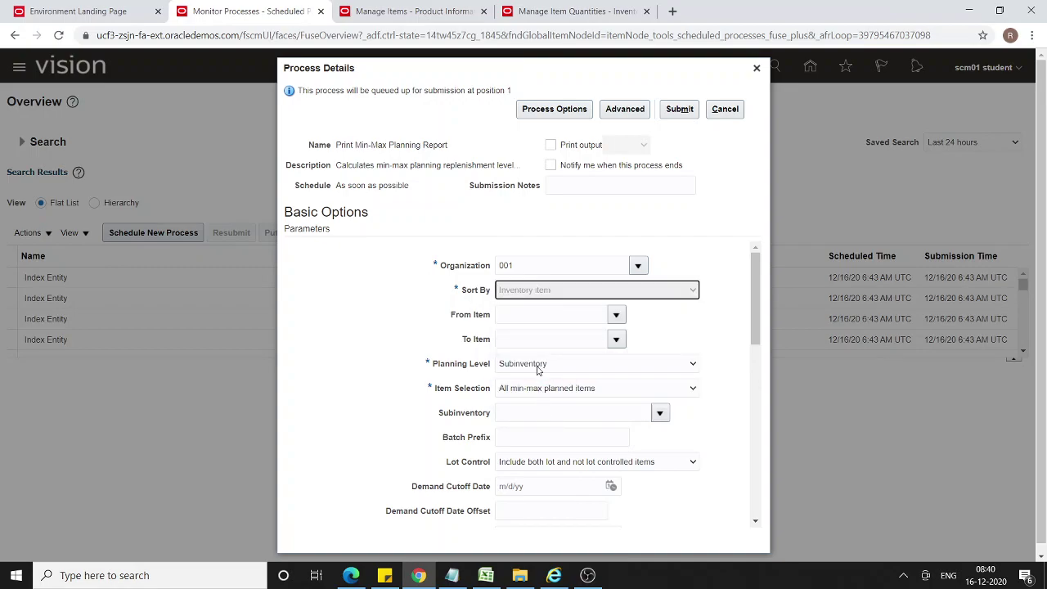
# Step: Set both From Item and To Item to AS65100, correcting a typo
pyautogui.click(540, 315)
pyautogui.write('A')
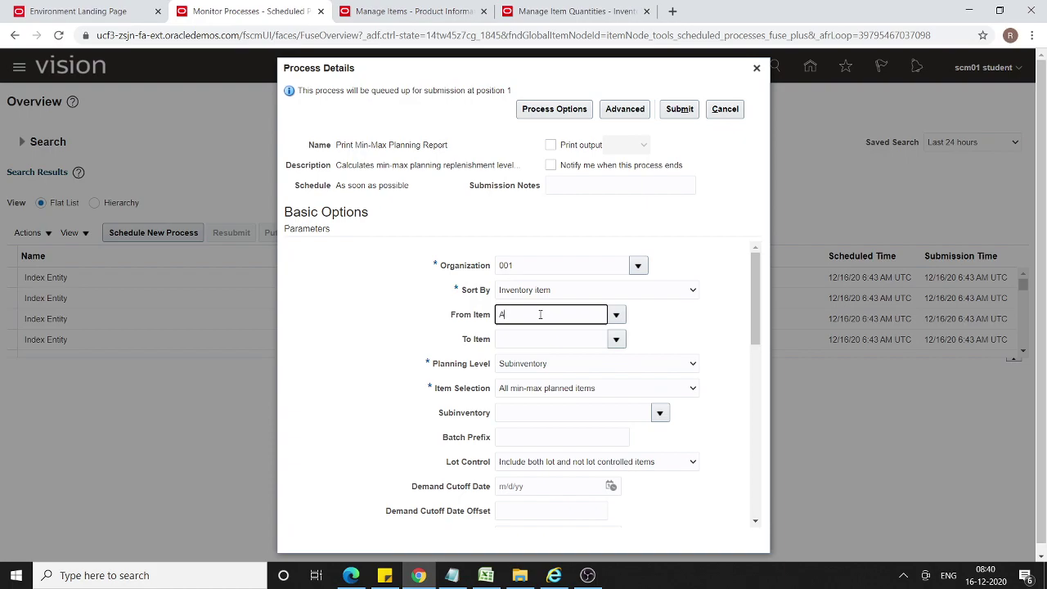
pyautogui.write('S65100')
pyautogui.press('Tab')
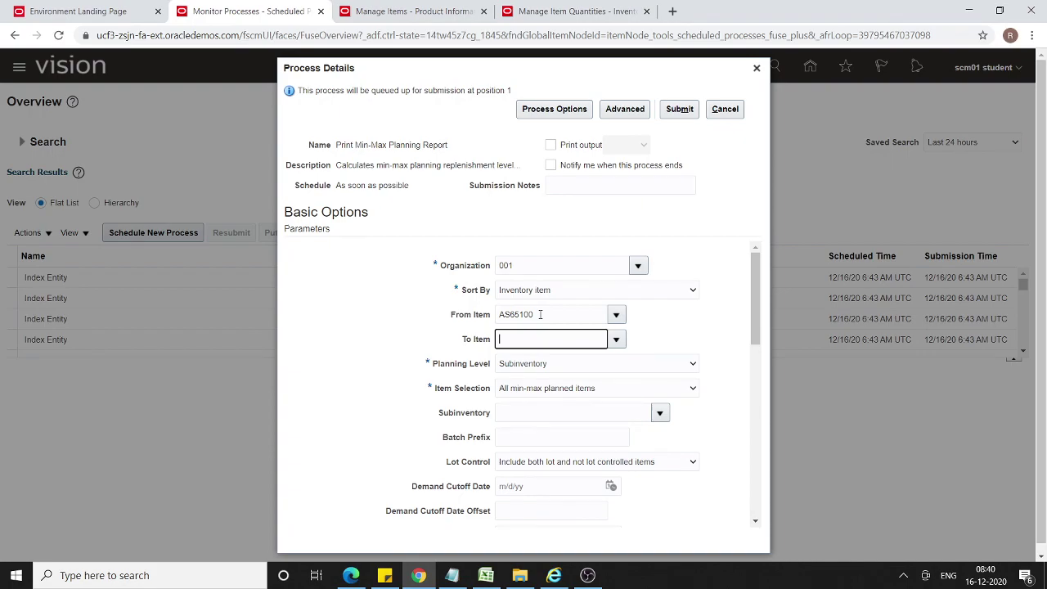
pyautogui.write('ASS65100')
pyautogui.click(646, 363)
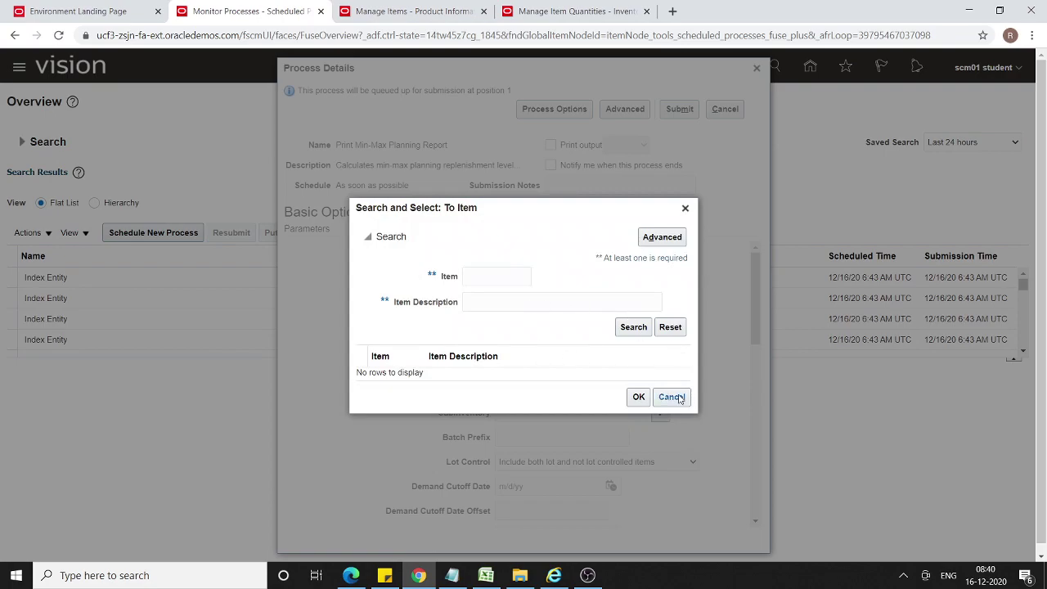
pyautogui.click(671, 397)
pyautogui.click(517, 339)
pyautogui.press('BackSpace')
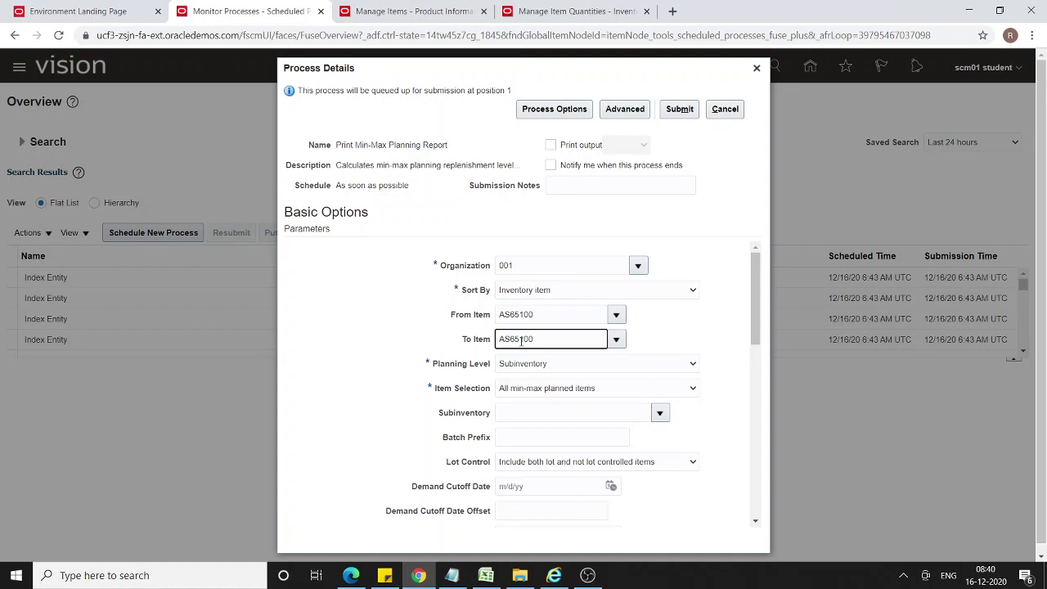
# Step: Set Planning Level to Organization and switch to the Advanced options
pyautogui.click(577, 365)
pyautogui.click(540, 394)
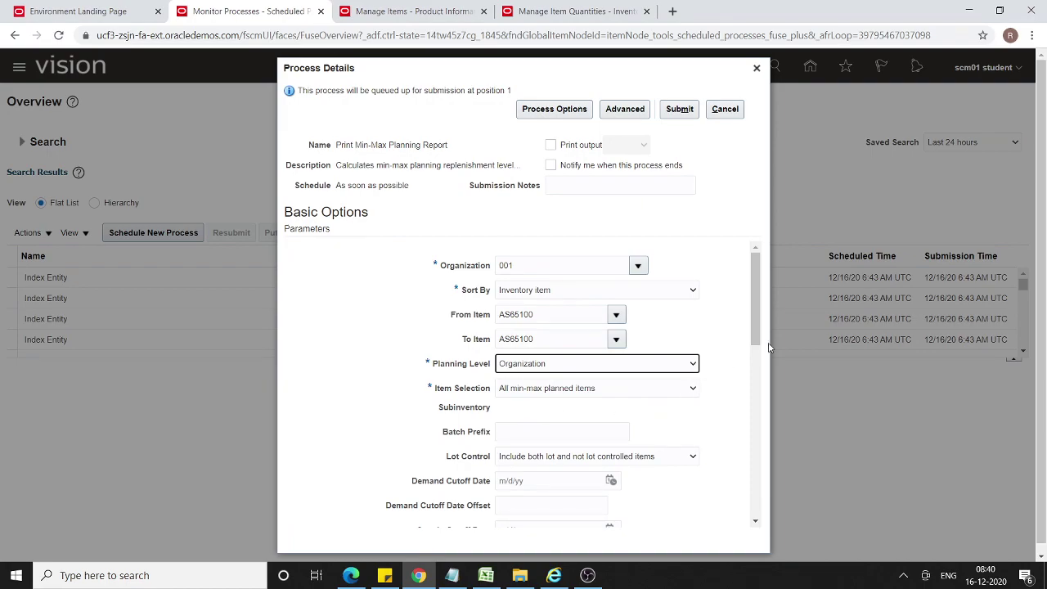
pyautogui.scroll(-1, 757, 337)
pyautogui.moveTo(757, 337); pyautogui.dragTo(748, 381)
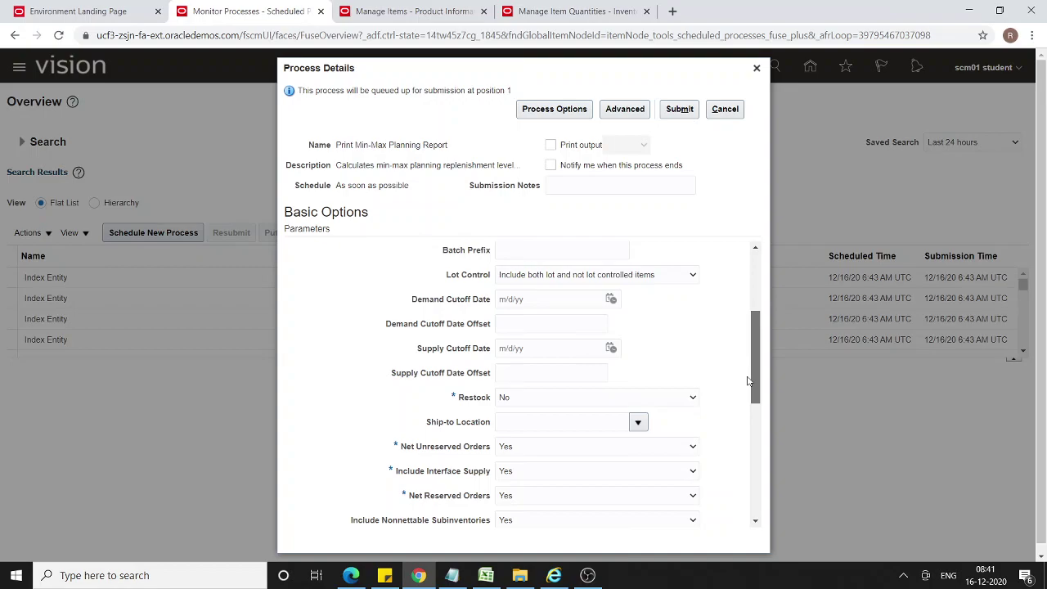
pyautogui.moveTo(748, 381); pyautogui.dragTo(761, 268)
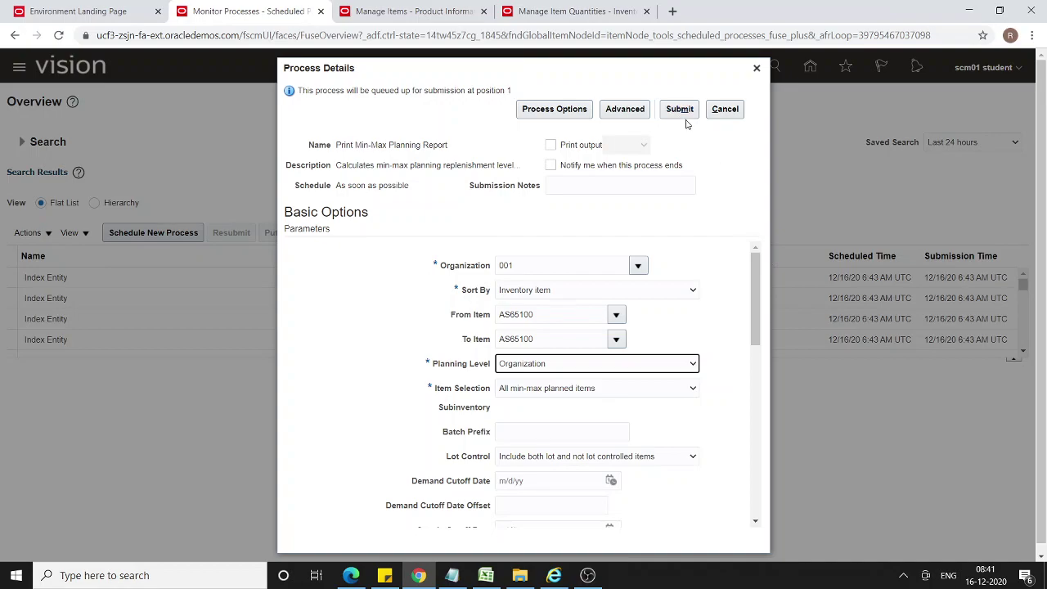
pyautogui.click(622, 109)
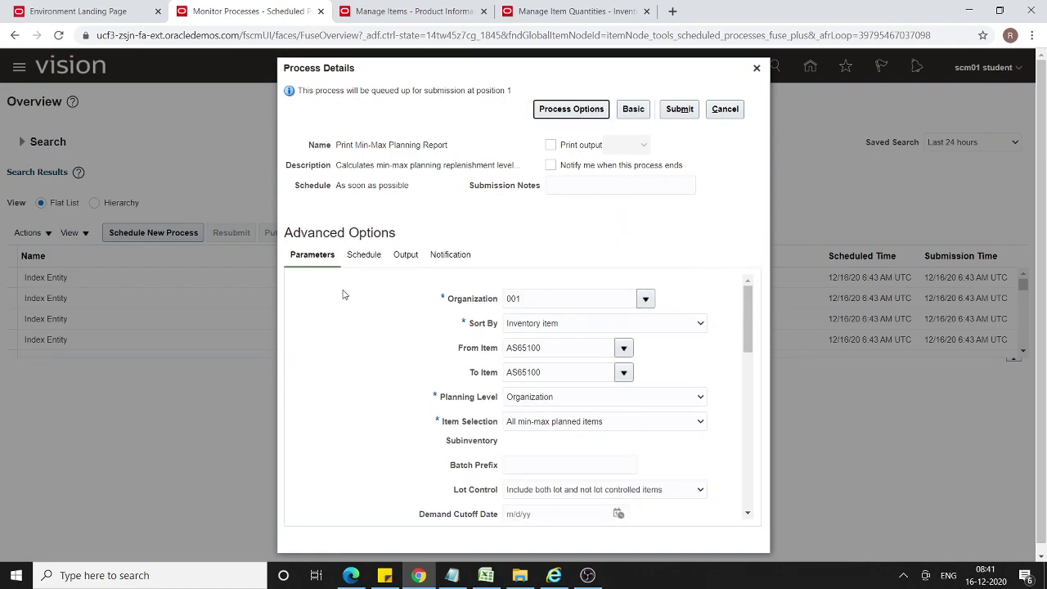
# Step: Set the report output format to PDF, submit, and note process ID 2272361
pyautogui.click(387, 315)
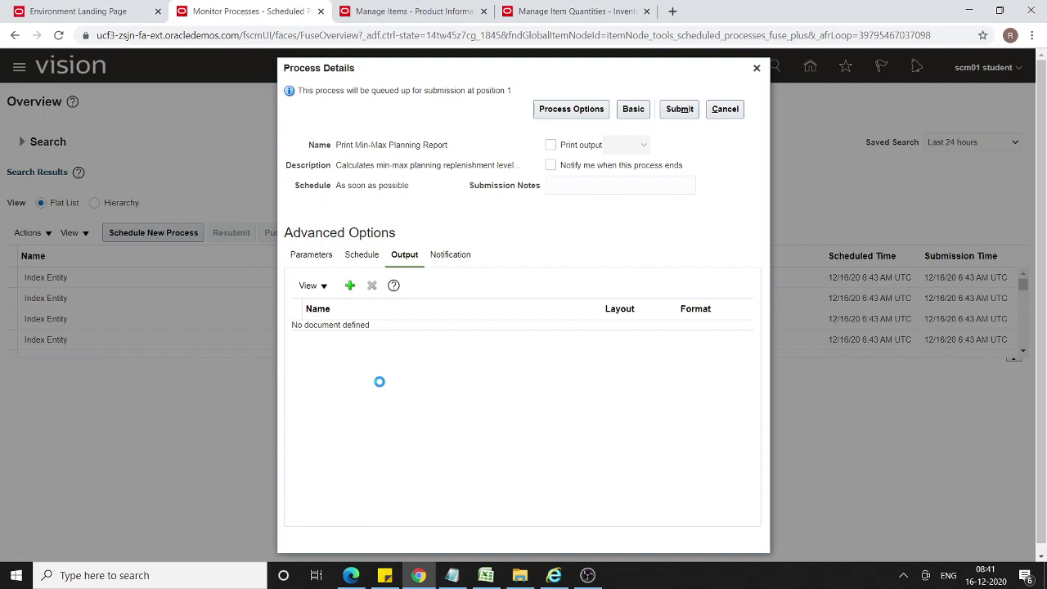
pyautogui.click(734, 342)
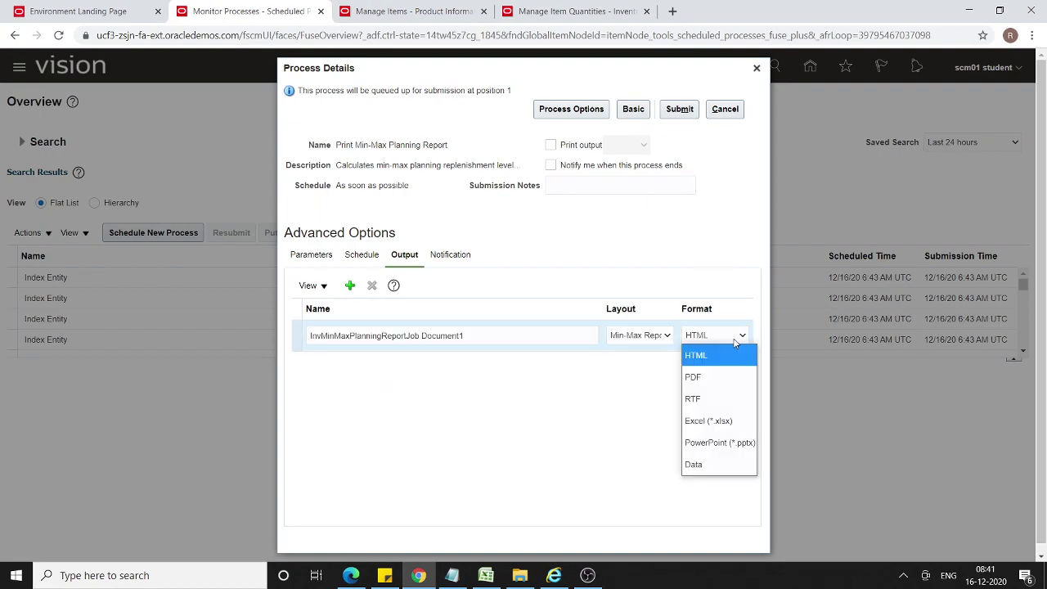
pyautogui.click(720, 377)
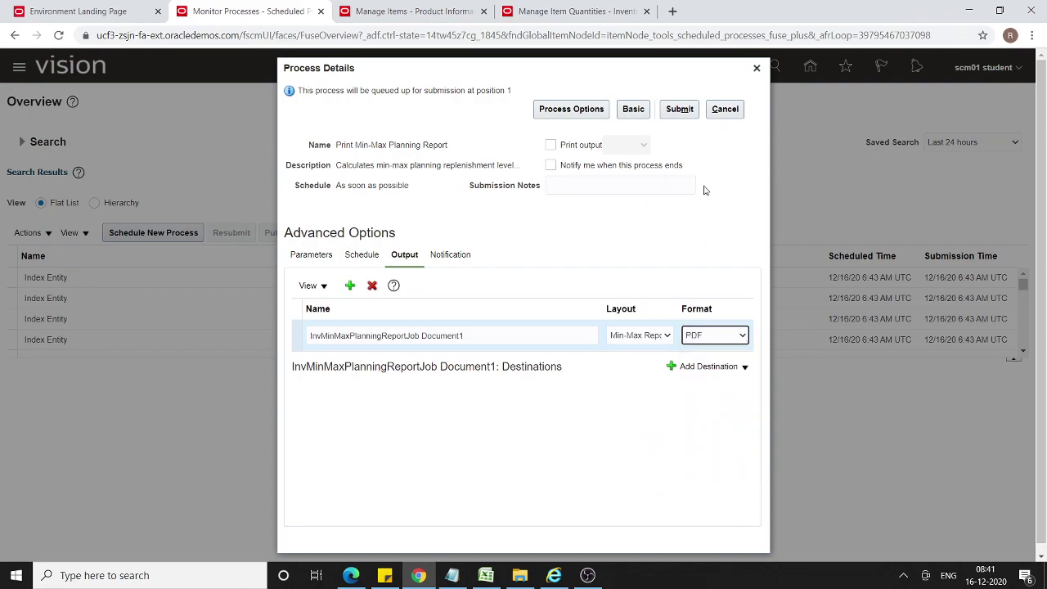
pyautogui.click(680, 109)
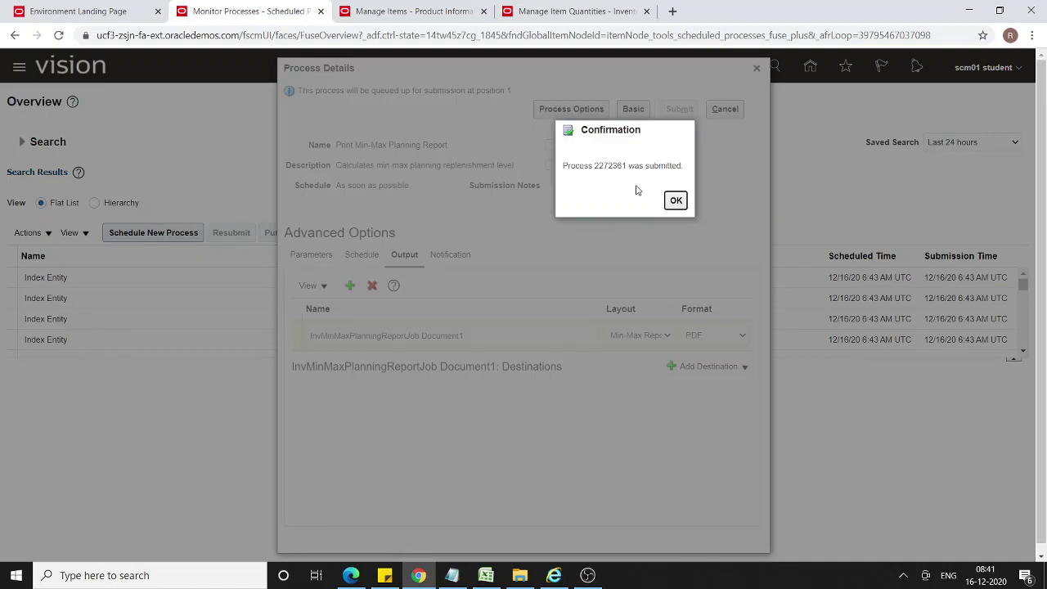
pyautogui.doubleClick(611, 168)
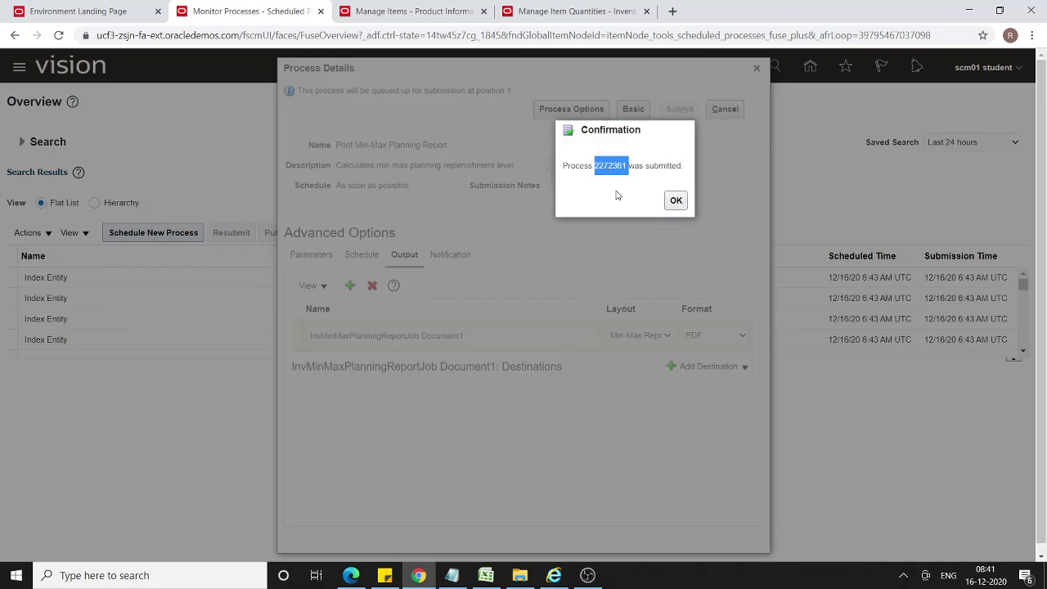
# Step: Refresh the process list and open the Print Min-Max Planning Report run's details
pyautogui.click(676, 201)
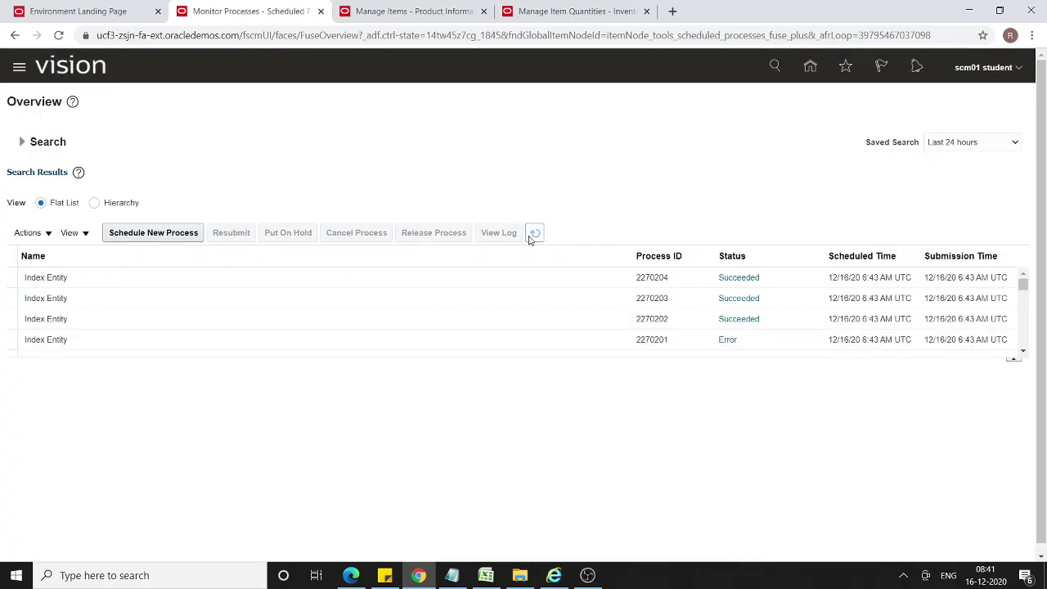
pyautogui.click(533, 234)
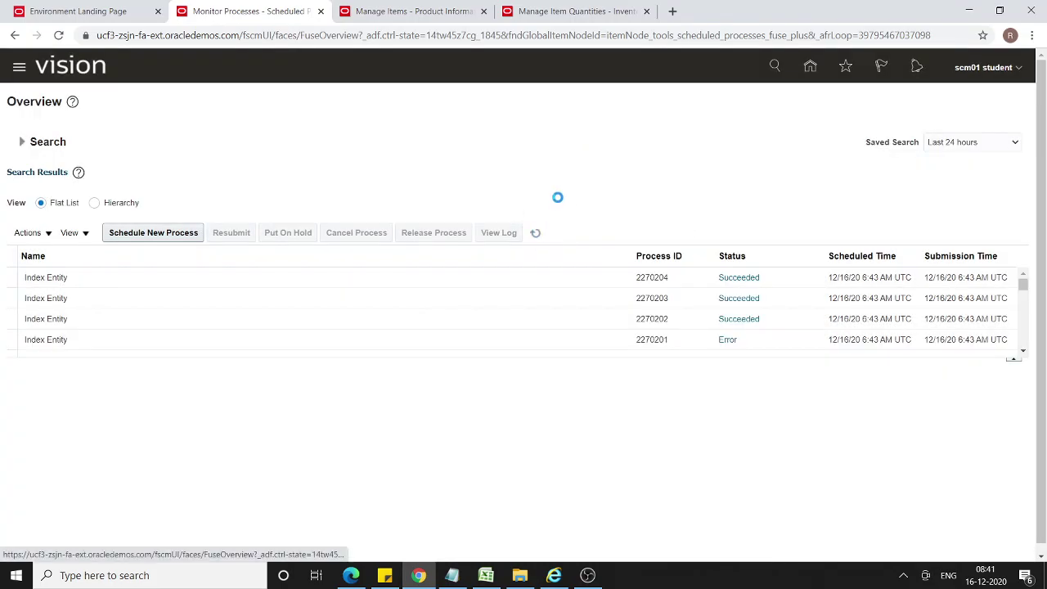
pyautogui.click(536, 235)
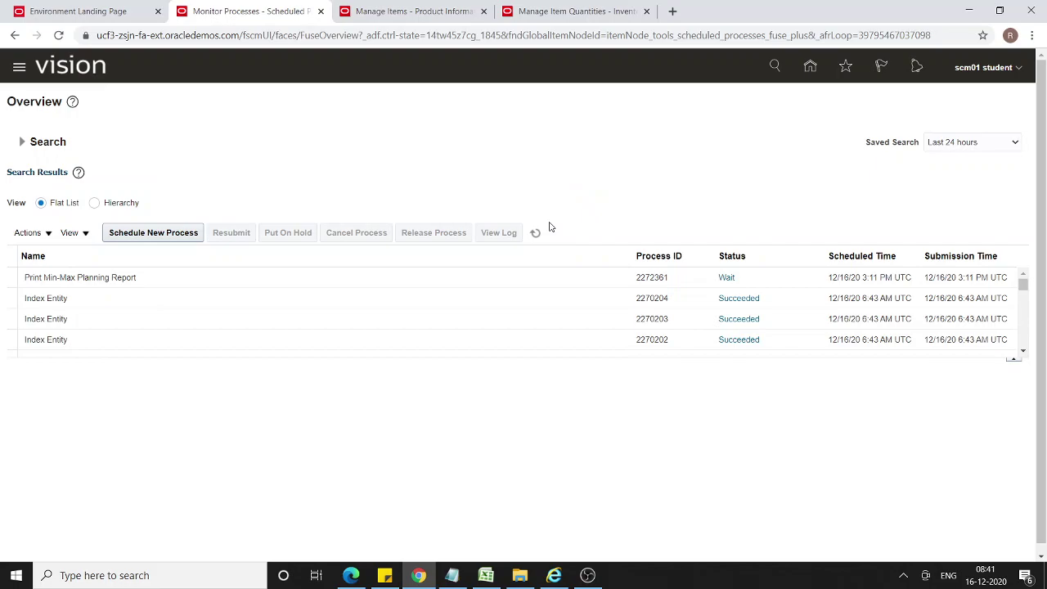
pyautogui.click(153, 277)
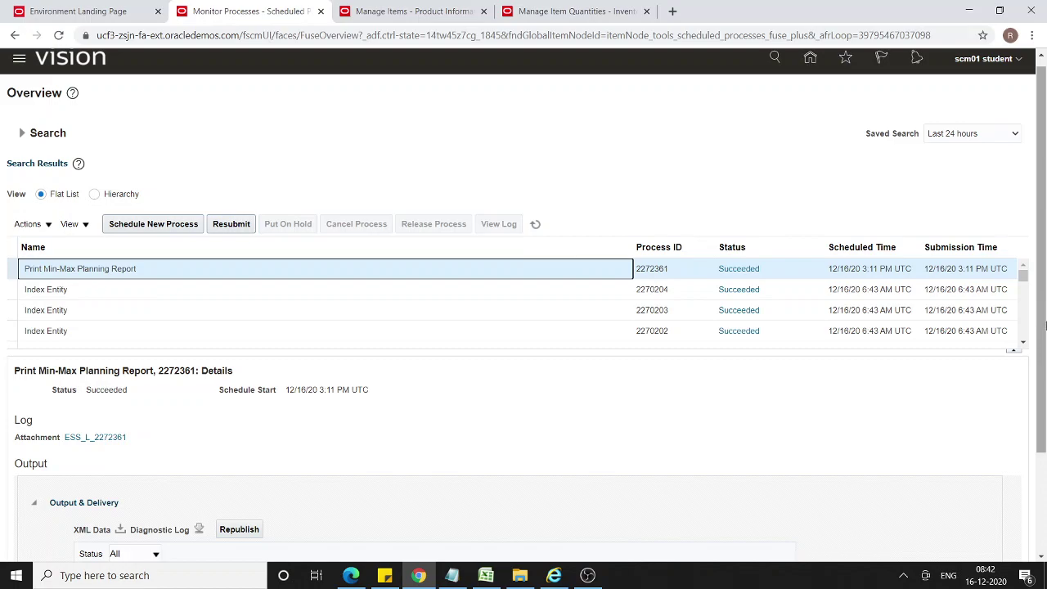
pyautogui.moveTo(1043, 337); pyautogui.dragTo(1043, 435)
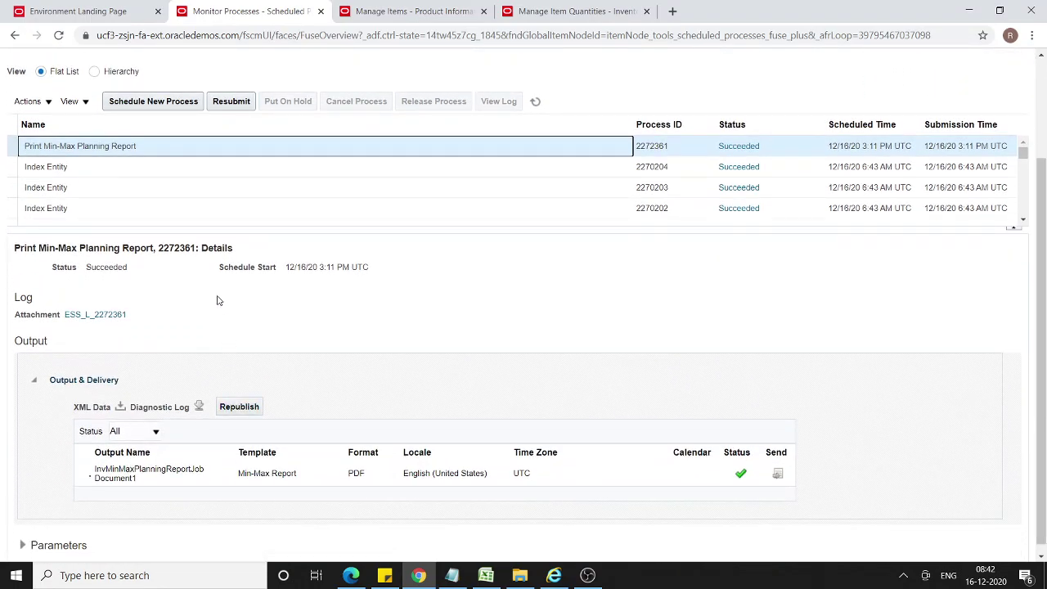
# Step: Review the Min-Max Report PDF showing AS65100 with on-hand 0 and reorder quantity 10
pyautogui.click(149, 473)
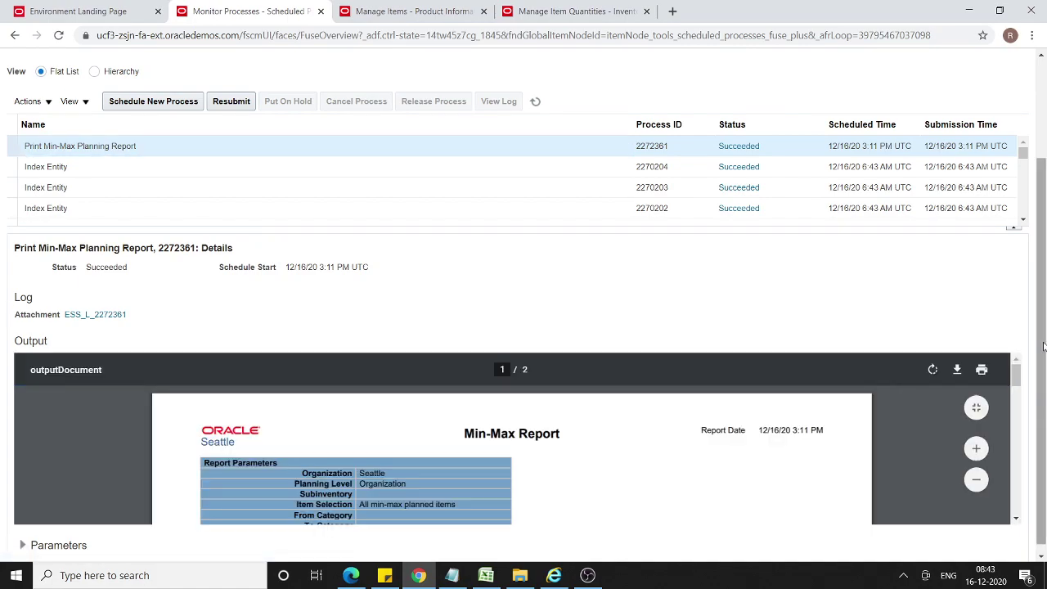
pyautogui.moveTo(1019, 379); pyautogui.dragTo(1016, 449)
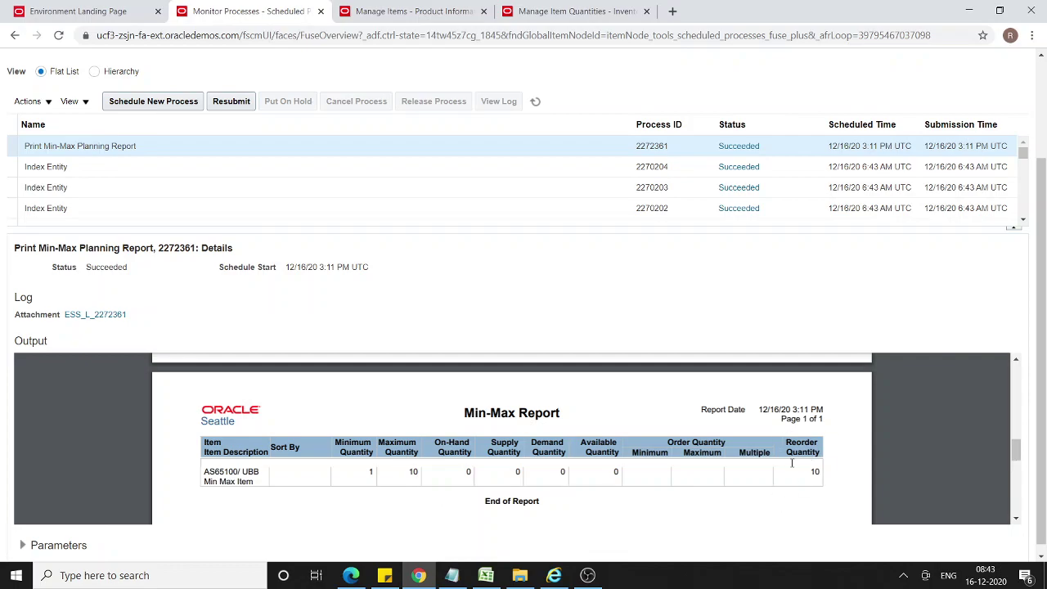
pyautogui.scroll(10, 785, 458)
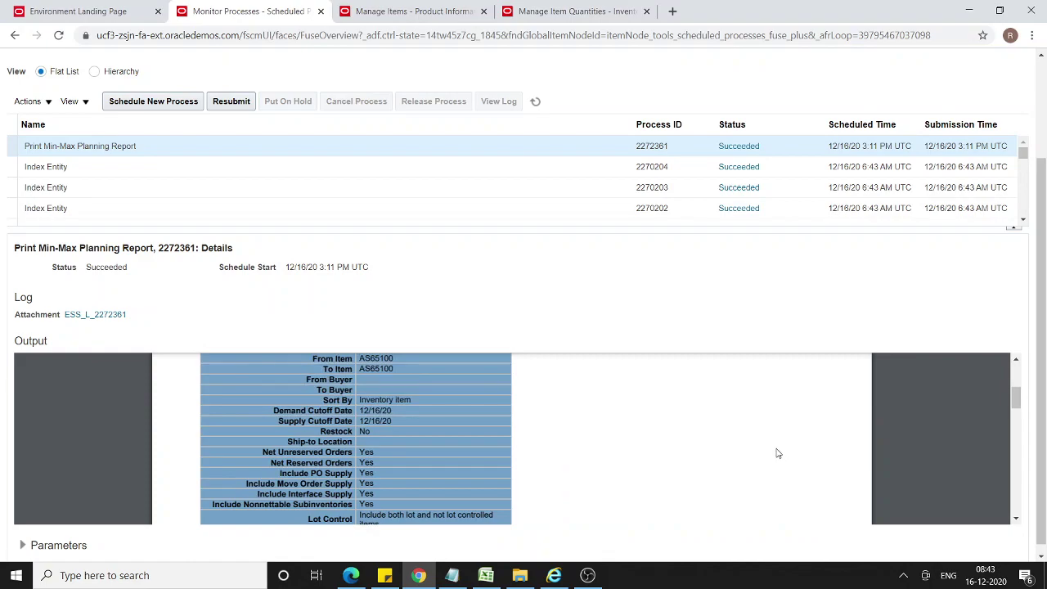
pyautogui.moveTo(1041, 391); pyautogui.dragTo(1046, 229)
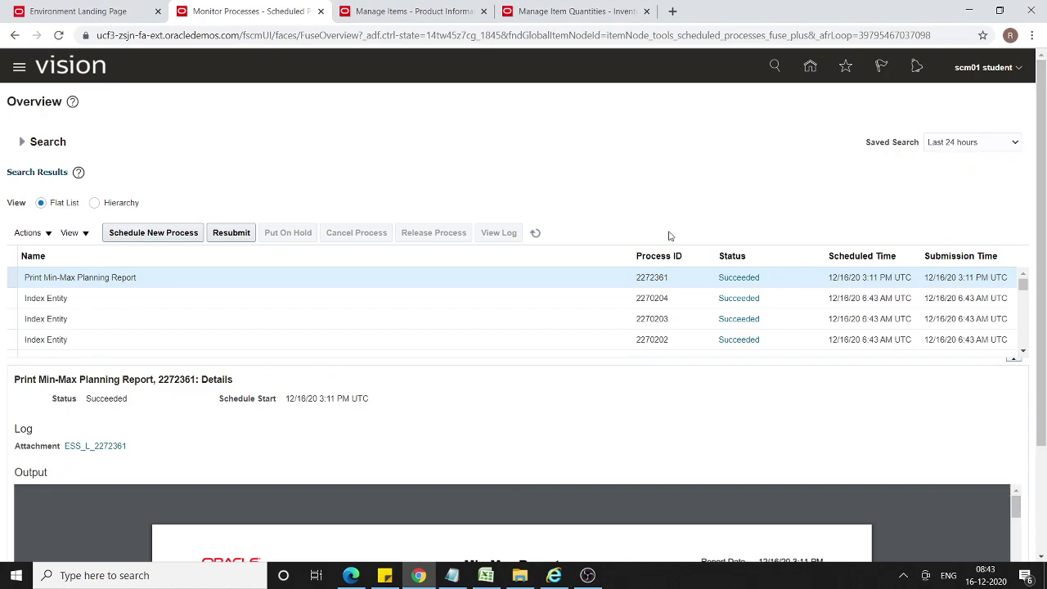
# Step: Schedule a new process, finding Process Supply Chain Orchestration Interface by searching 'Process%Supply%'
pyautogui.click(535, 232)
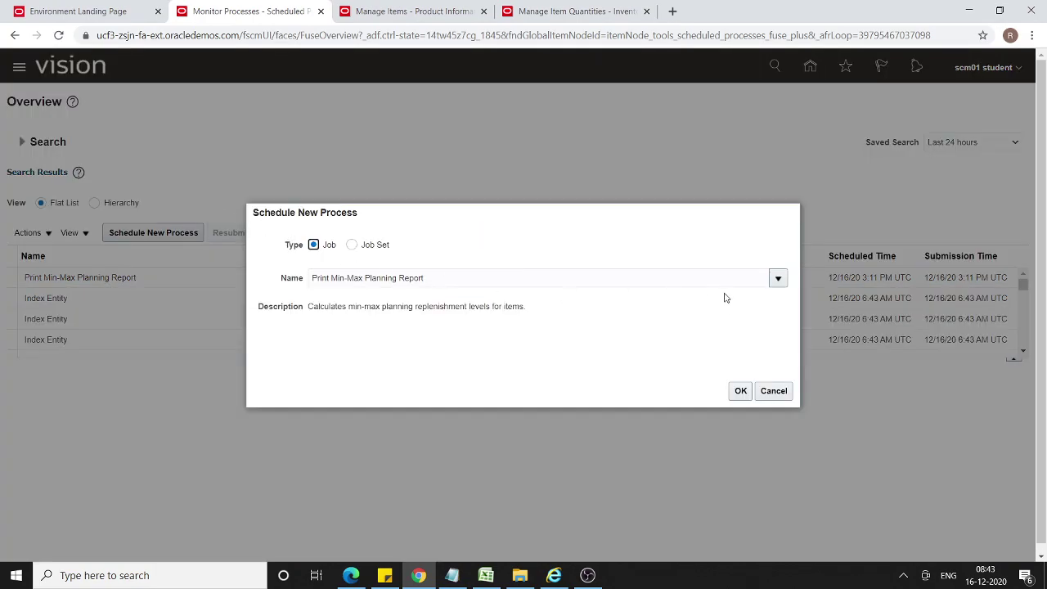
pyautogui.click(778, 278)
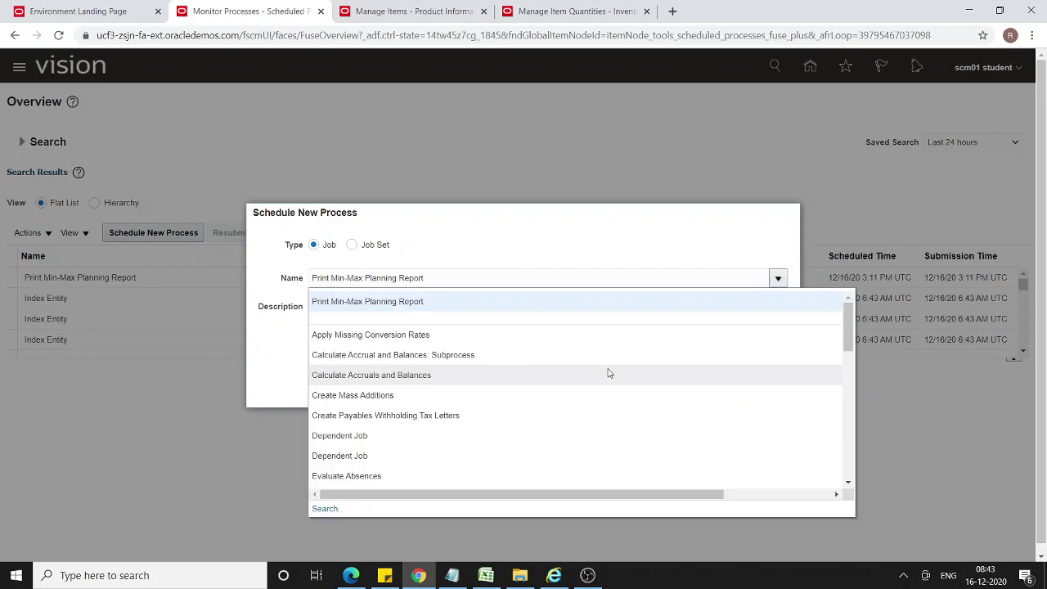
pyautogui.click(319, 509)
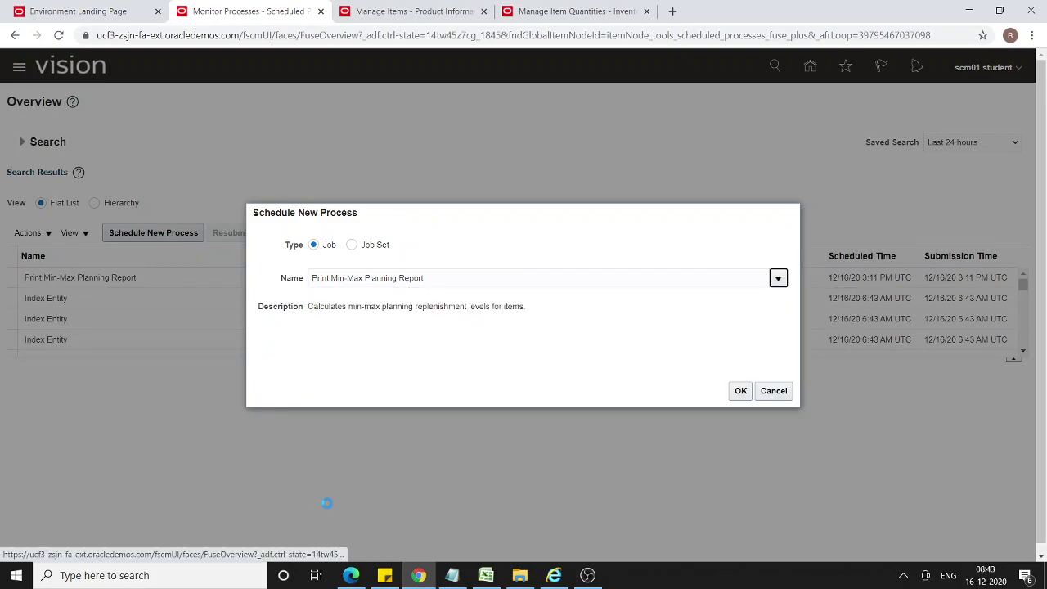
pyautogui.click(307, 286)
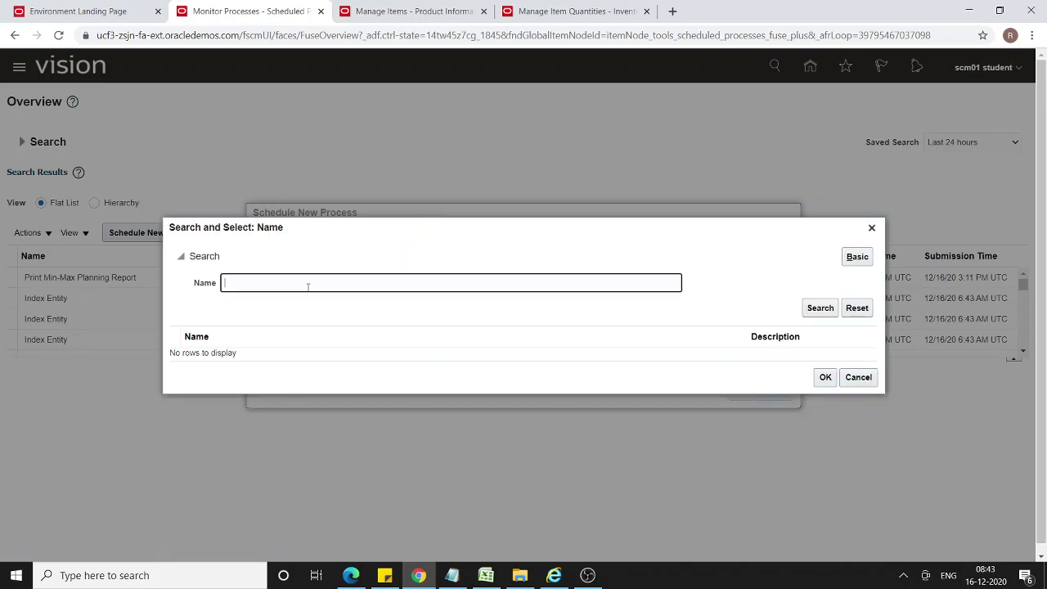
pyautogui.write('Process%Supply%')
pyautogui.click(820, 307)
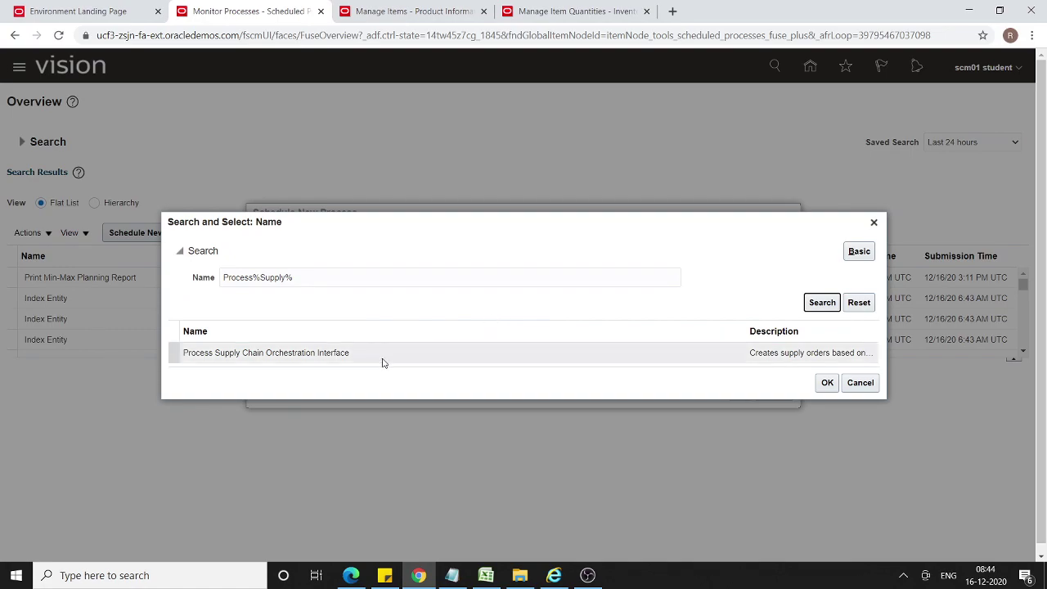
pyautogui.click(382, 362)
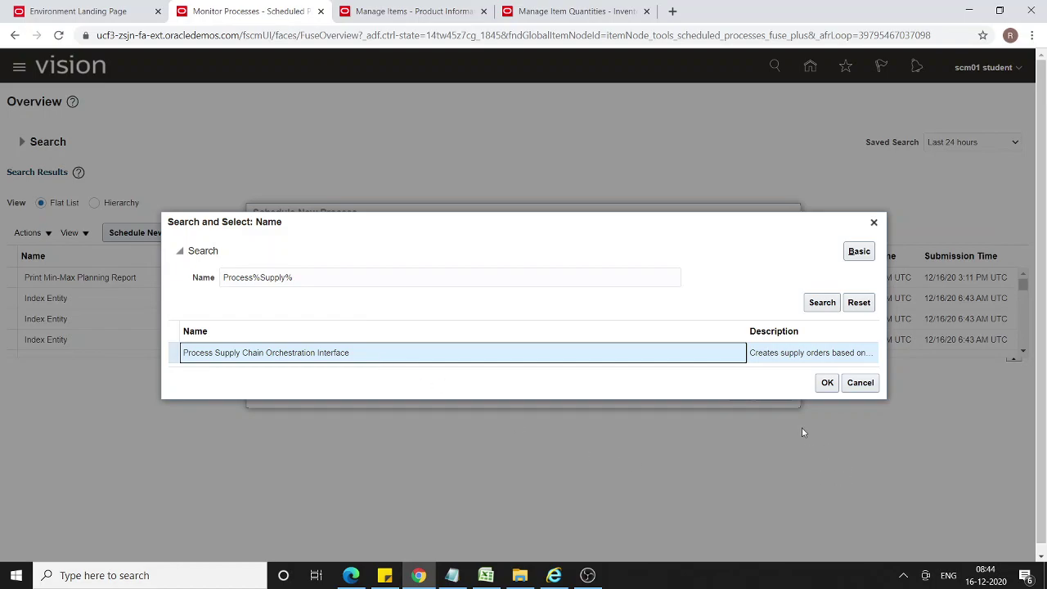
pyautogui.click(827, 382)
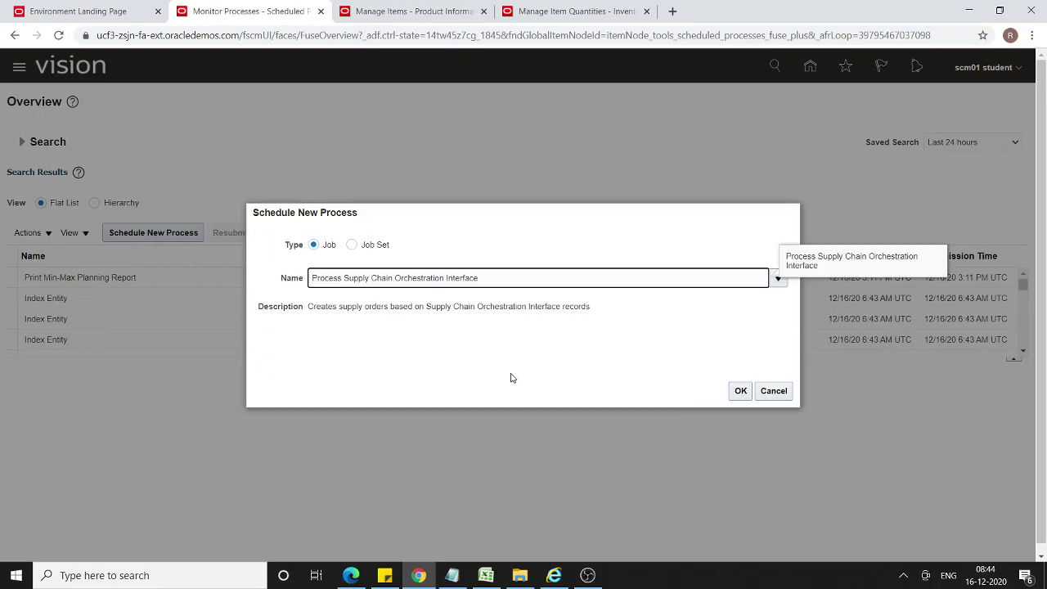
# Step: Submit the job with Supply Request System Oracle Fusion Inventory Management, selecting process number 2272378
pyautogui.click(741, 392)
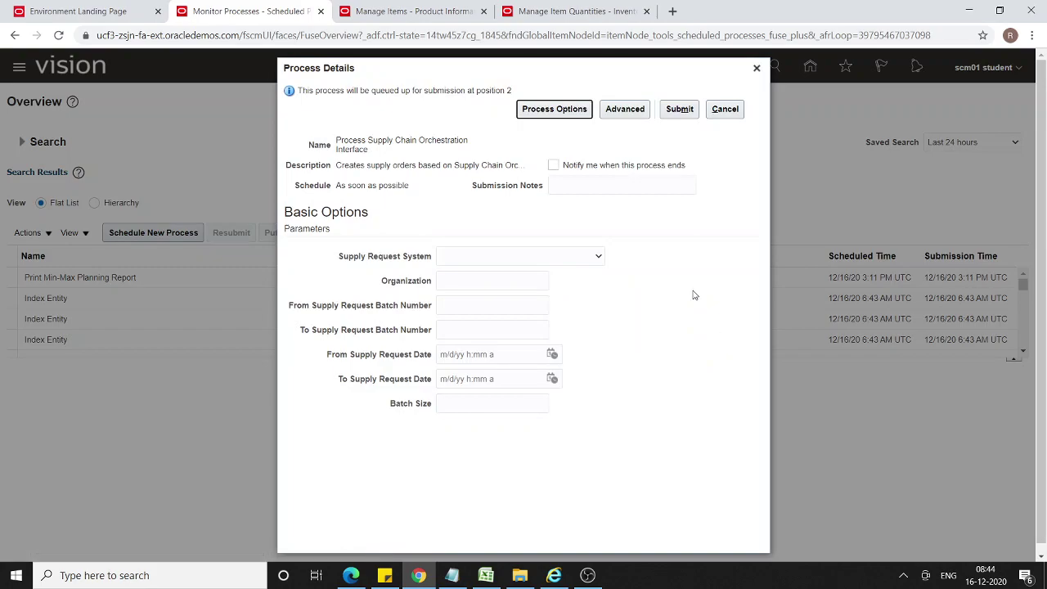
pyautogui.click(597, 257)
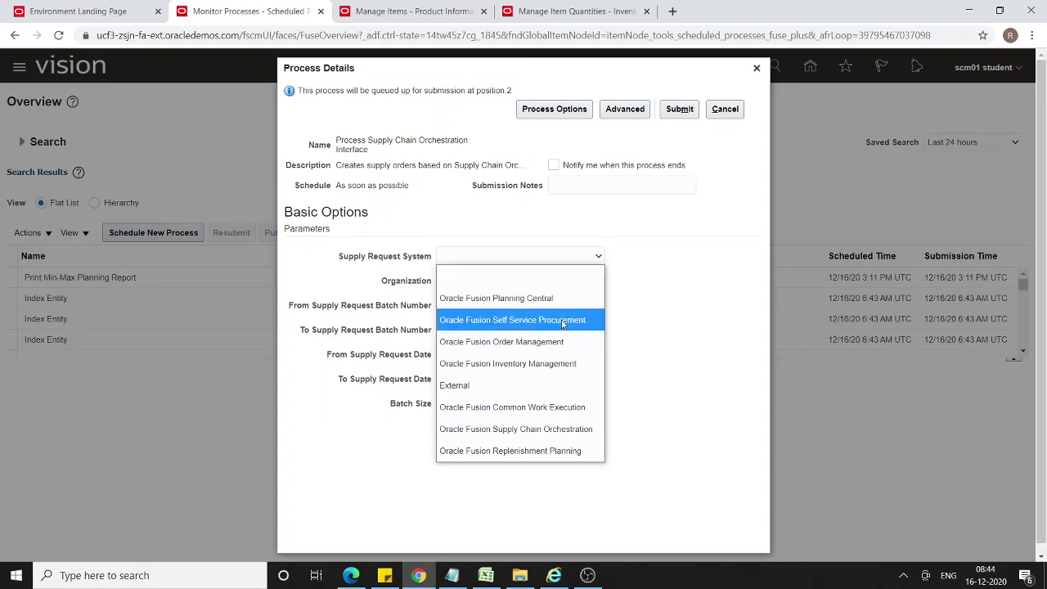
pyautogui.click(564, 366)
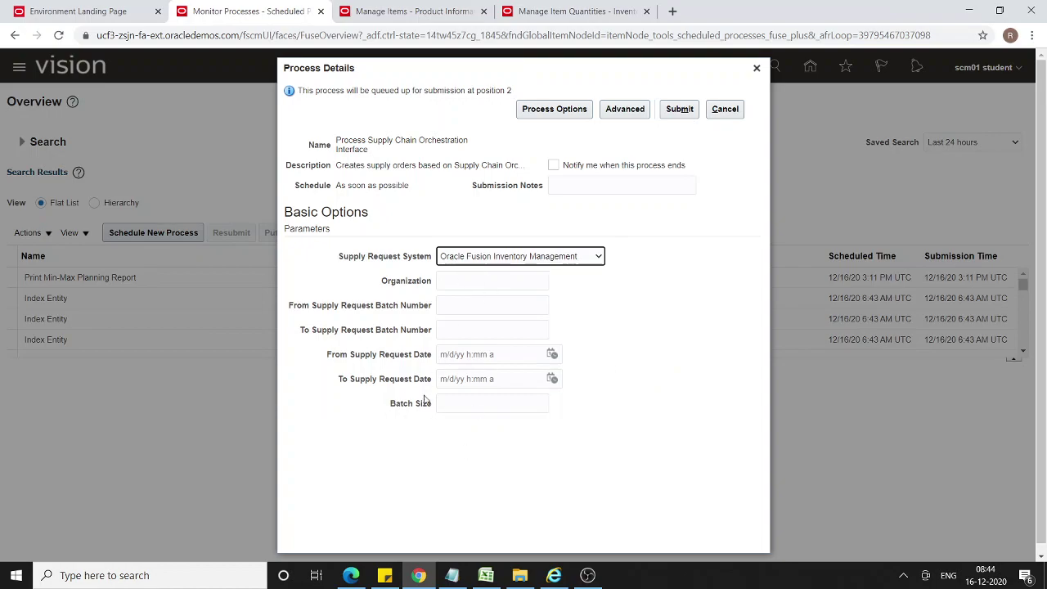
pyautogui.click(676, 109)
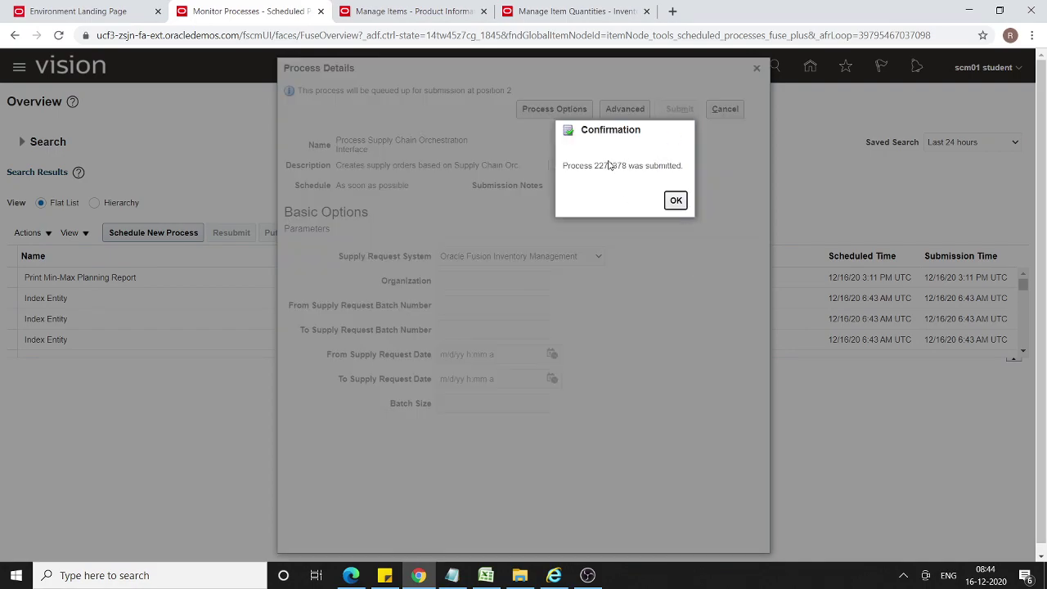
pyautogui.doubleClick(604, 166)
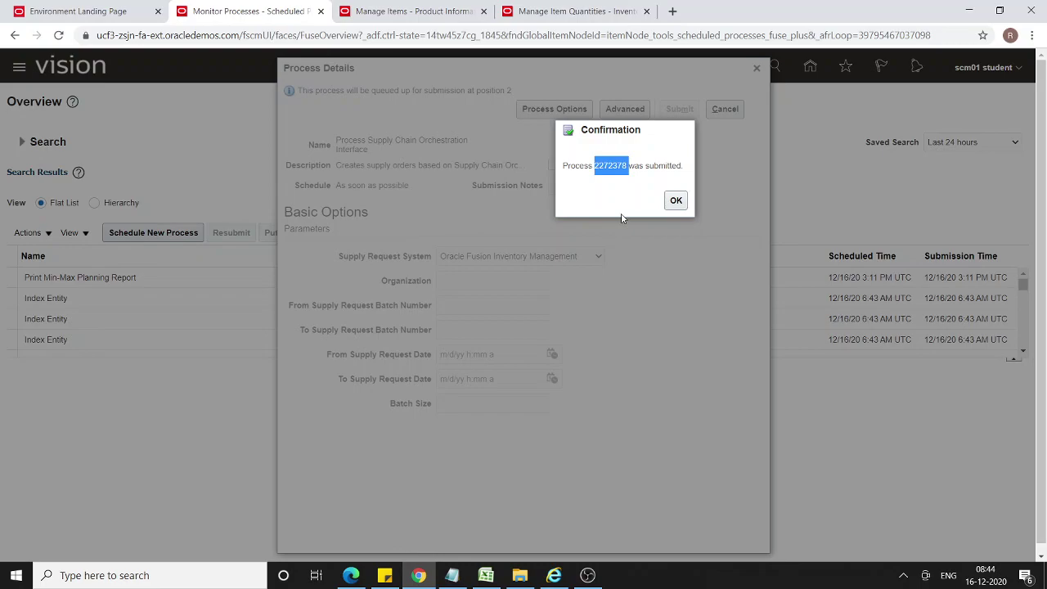
# Step: Refresh the process list until process 2272378 shows Succeeded, then return to Inventory Management
pyautogui.click(676, 202)
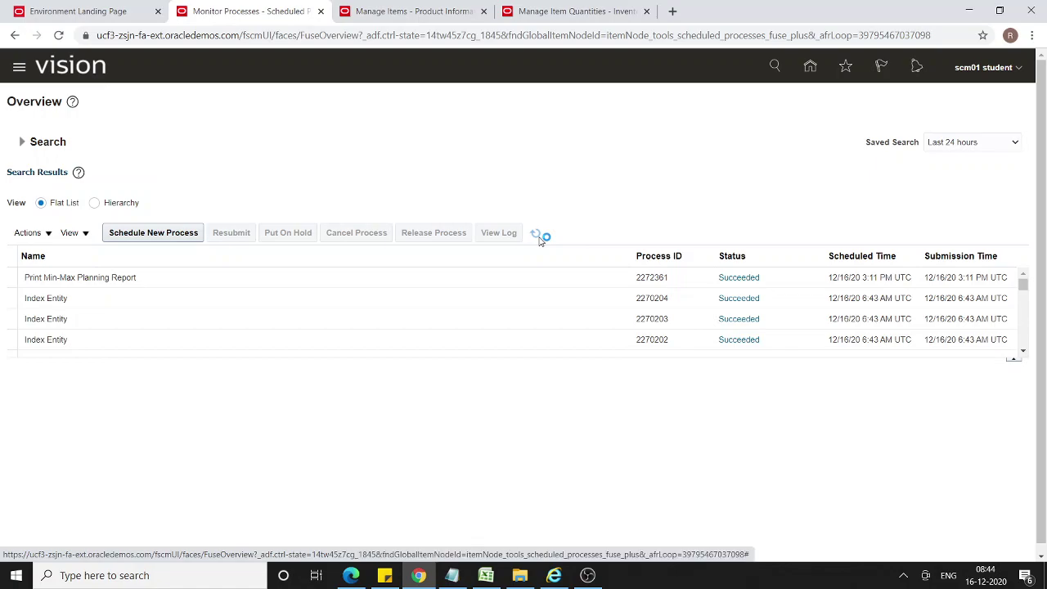
pyautogui.click(537, 237)
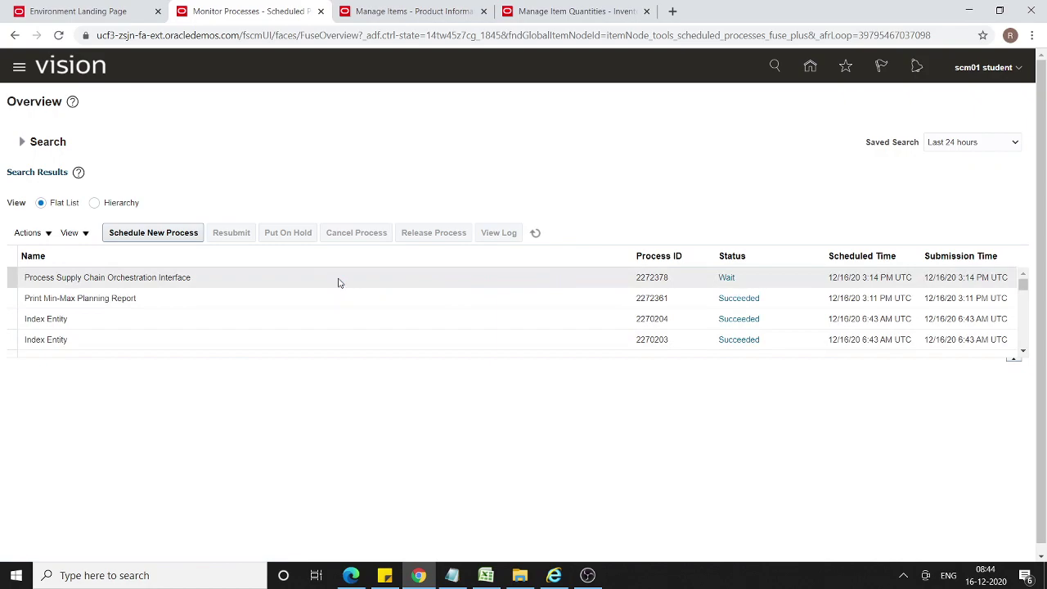
pyautogui.click(535, 233)
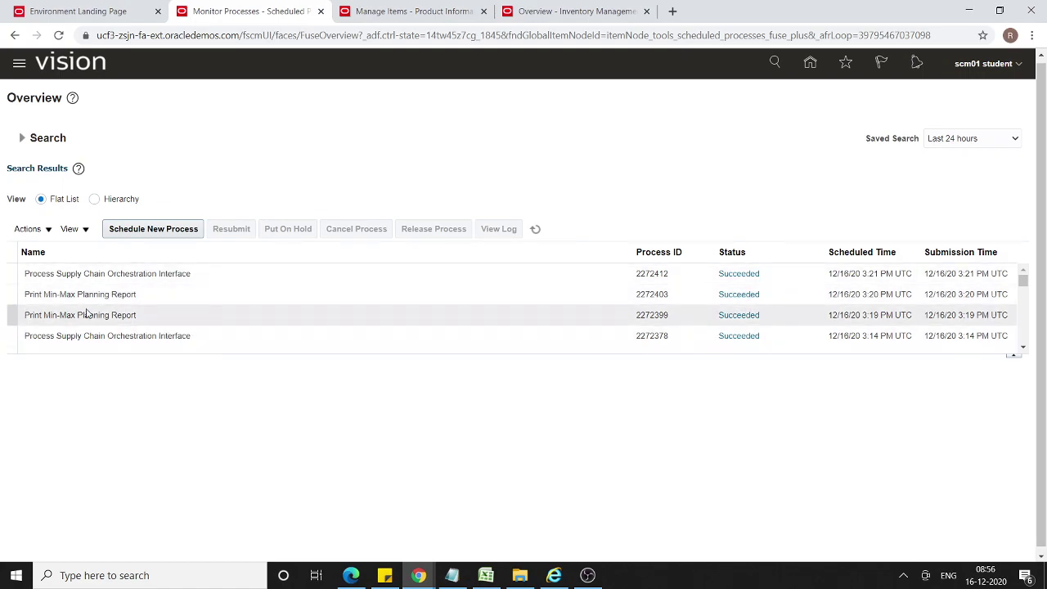
pyautogui.click(194, 278)
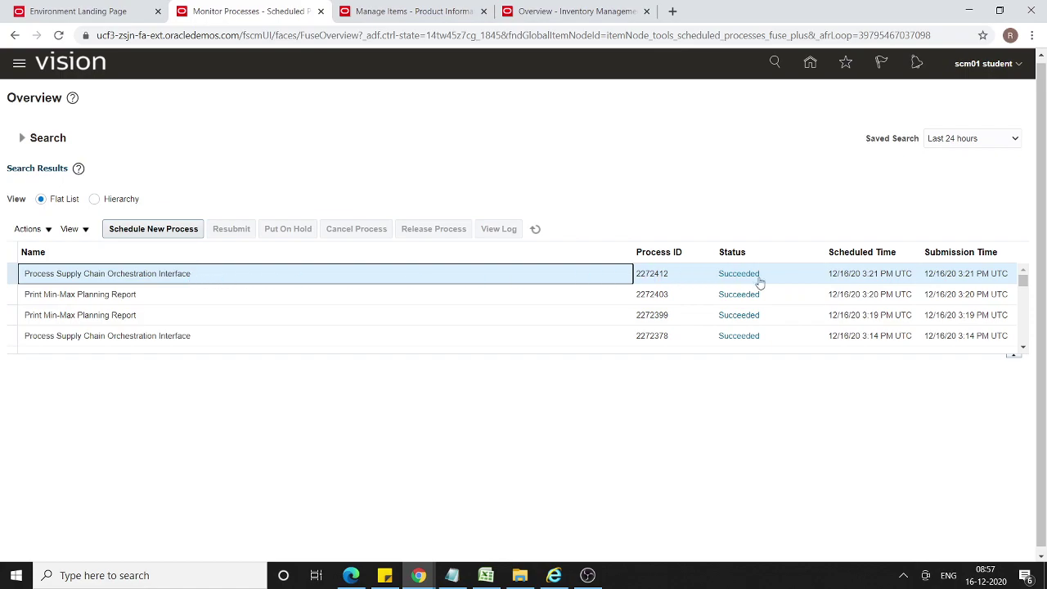
pyautogui.click(554, 16)
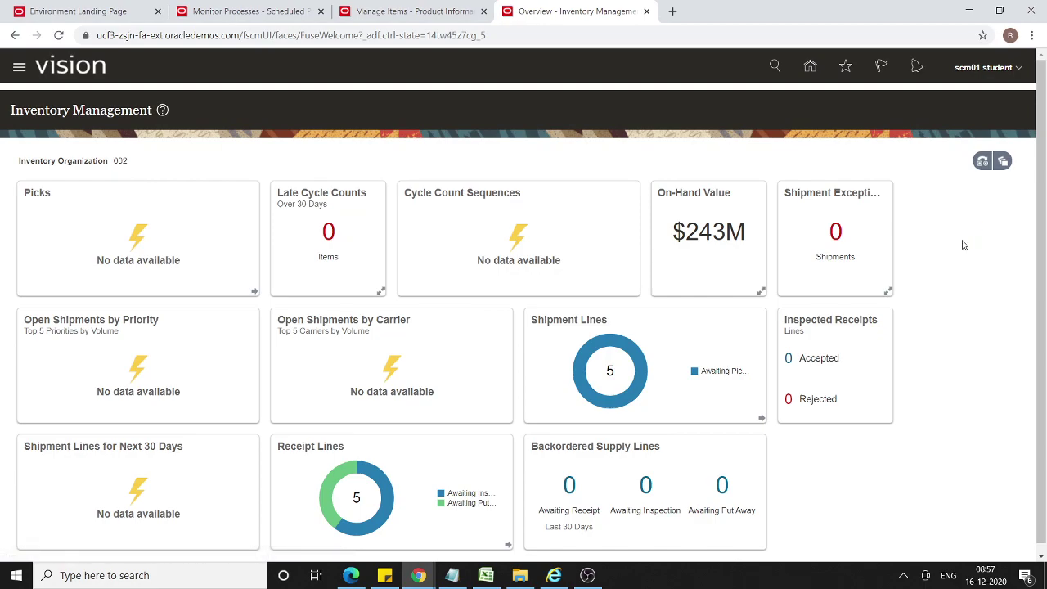
# Step: Search Manage Transfer Orders for source 002, destination 001 and item AS65100
pyautogui.click(1003, 161)
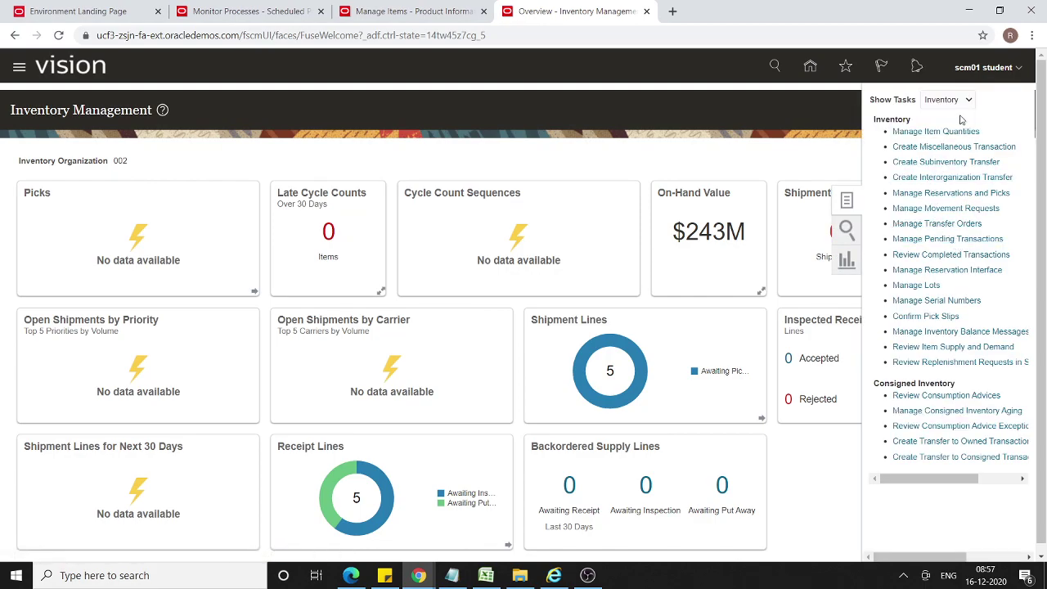
pyautogui.click(936, 224)
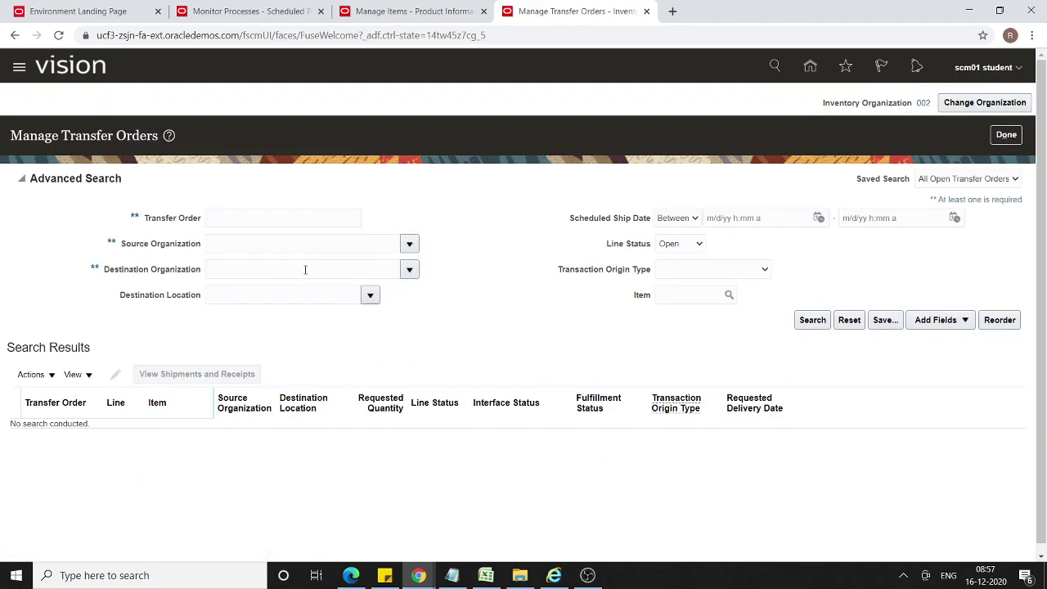
pyautogui.click(291, 242)
pyautogui.write('002')
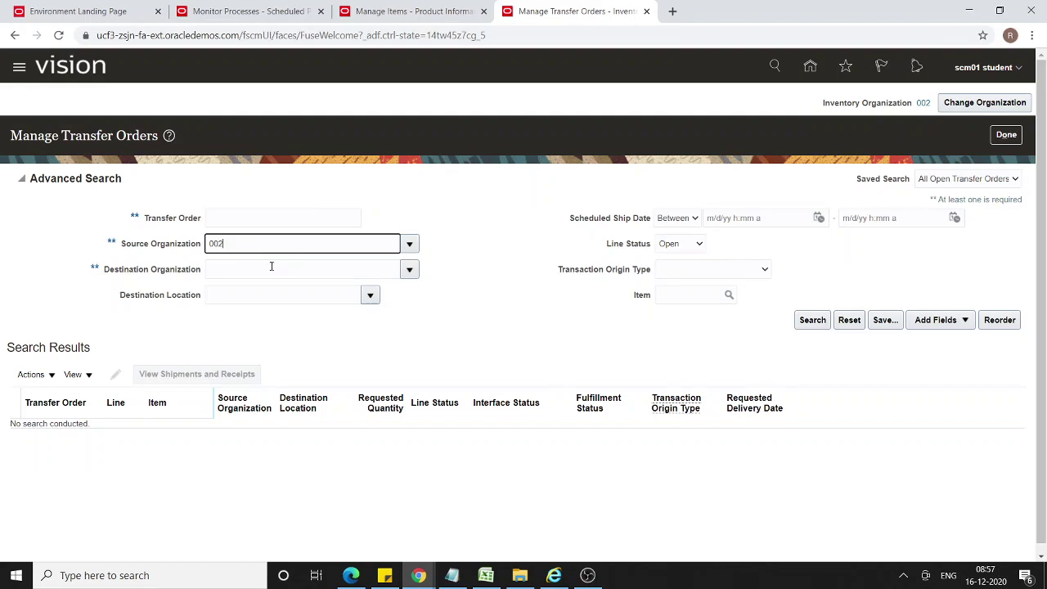
pyautogui.click(262, 267)
pyautogui.write('001')
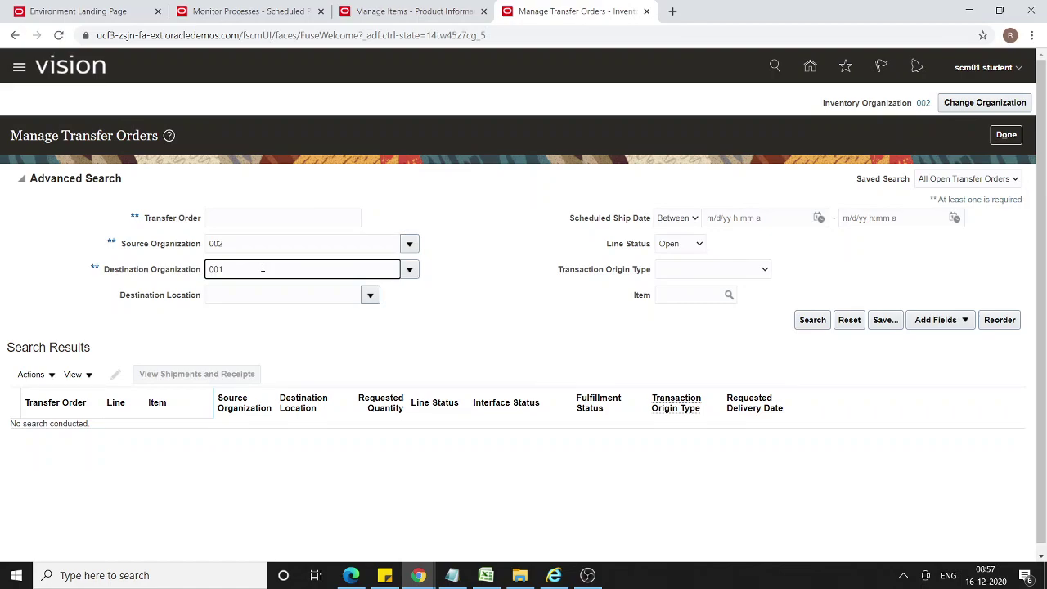
pyautogui.press('Tab')
pyautogui.click(679, 294)
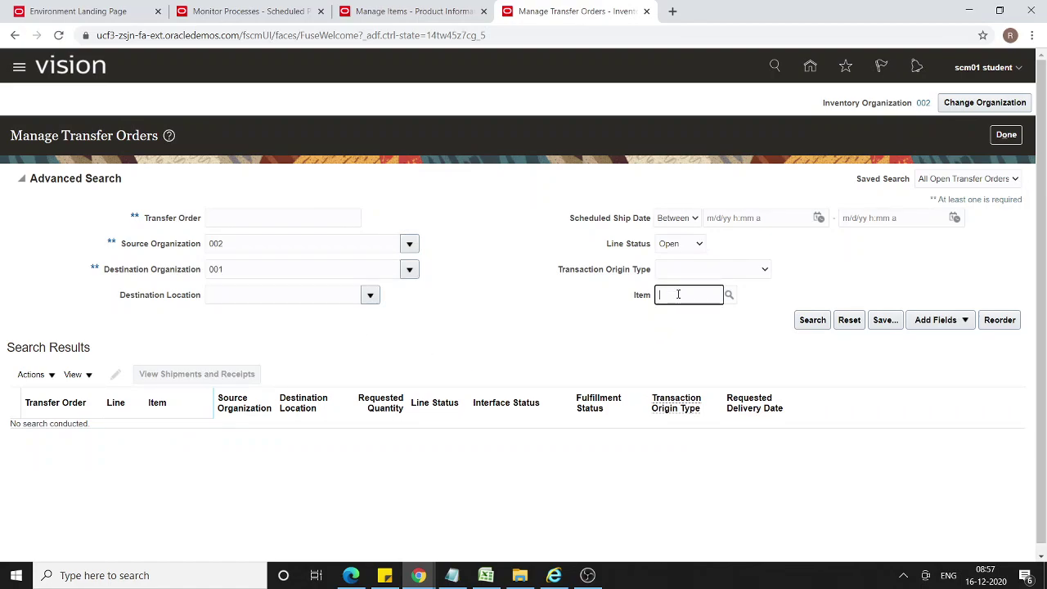
pyautogui.write('AS65100')
pyautogui.click(812, 320)
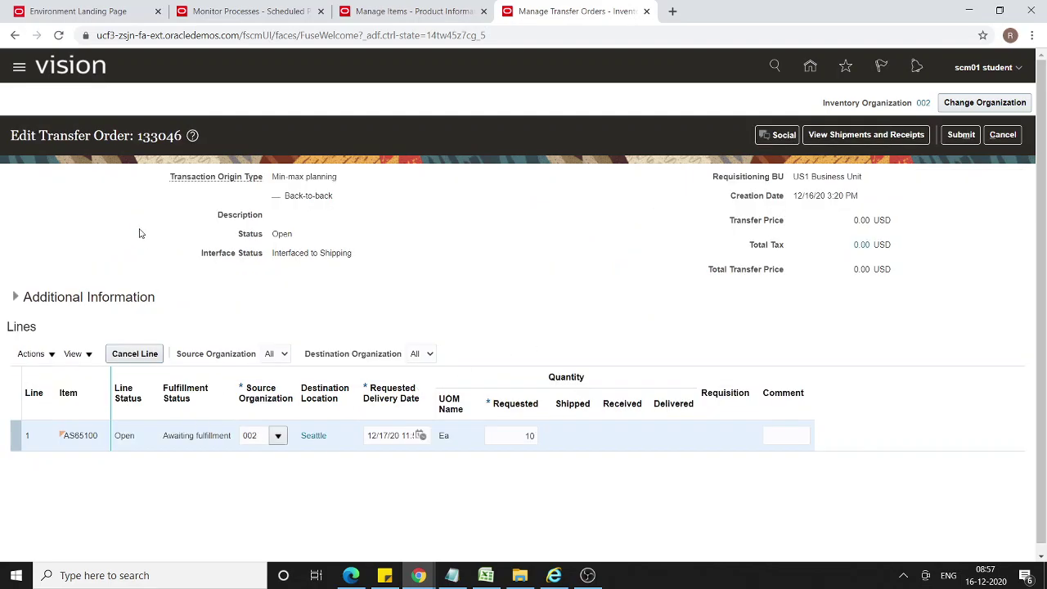
# Step: Copy transfer order number 133046 into Notepad, then cancel out of the order without saving
pyautogui.doubleClick(159, 136)
pyautogui.hotkey('ctrl', 'c')
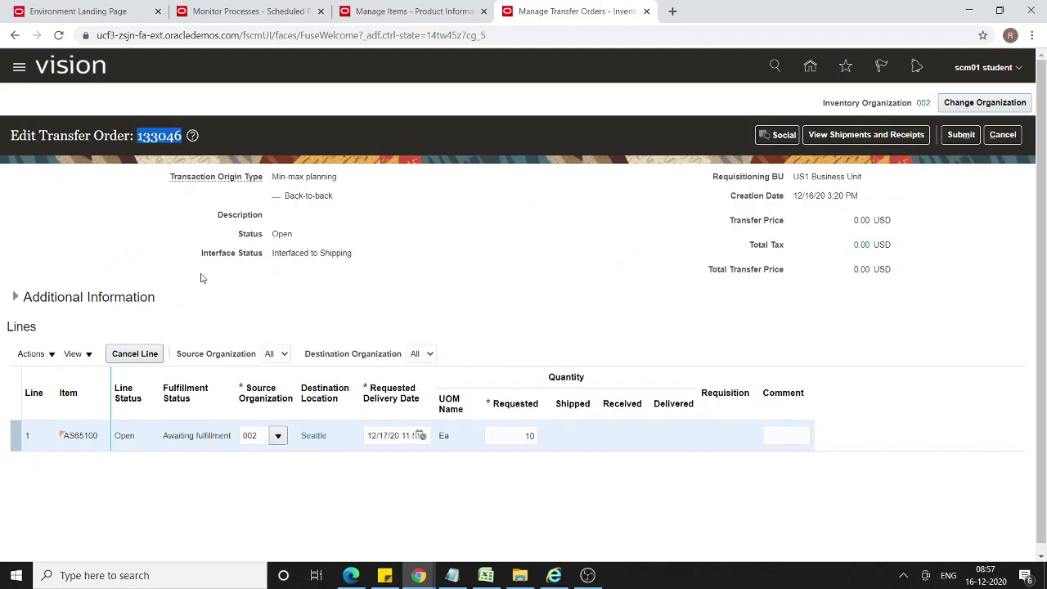
pyautogui.click(451, 575)
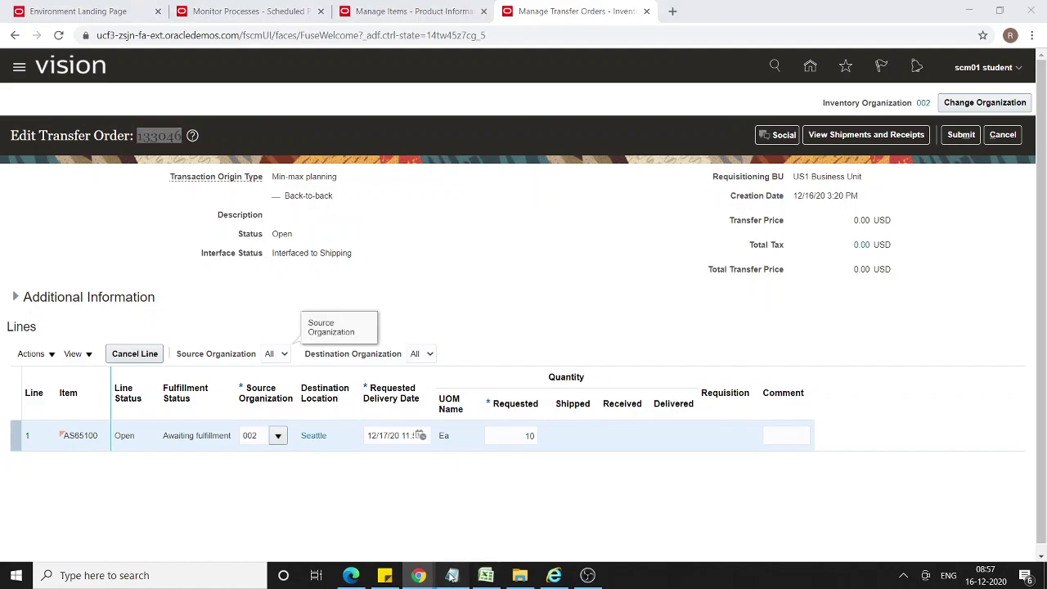
pyautogui.hotkey('ctrl', 'v')
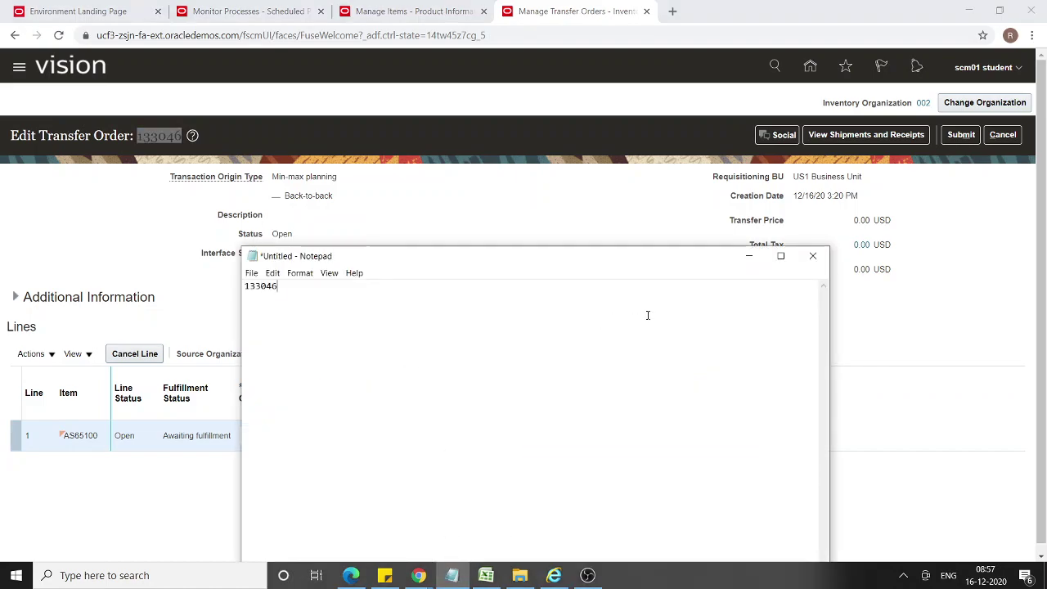
pyautogui.click(748, 256)
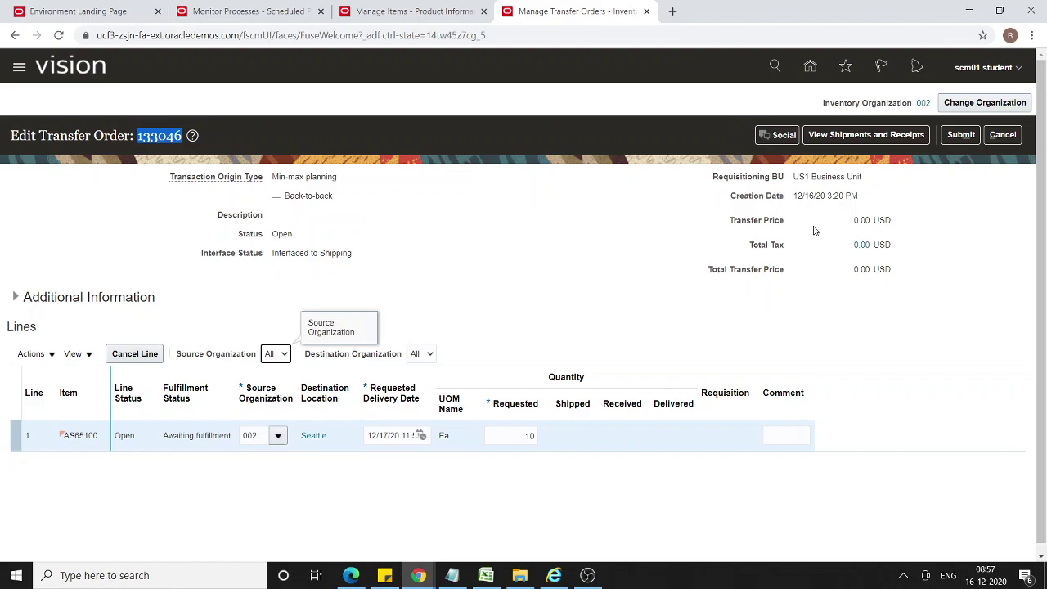
pyautogui.click(1000, 136)
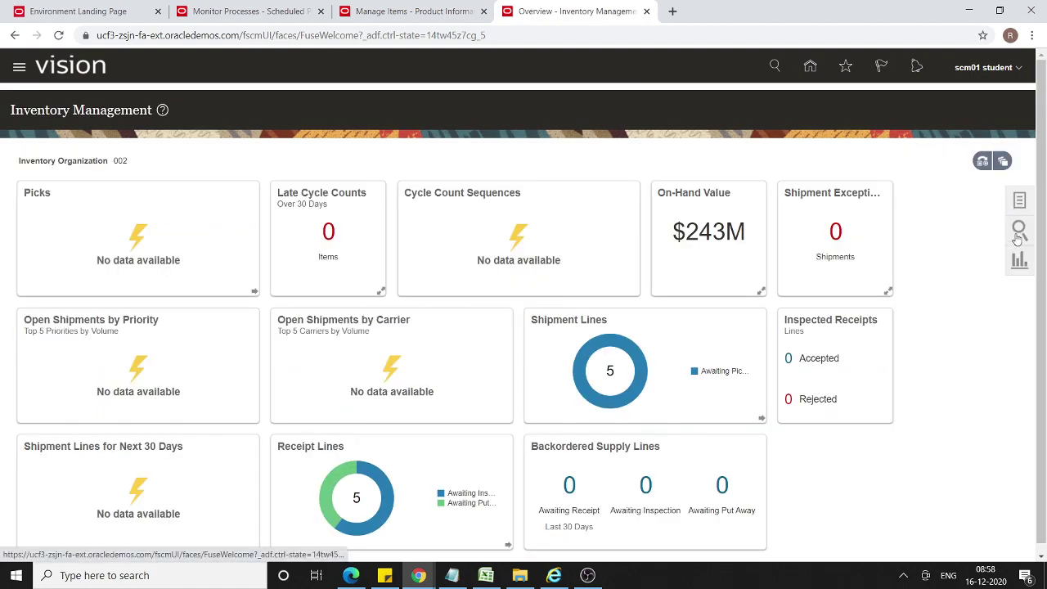
# Step: Search Shipments > Manage Shipment Lines for order 133046
pyautogui.click(1020, 200)
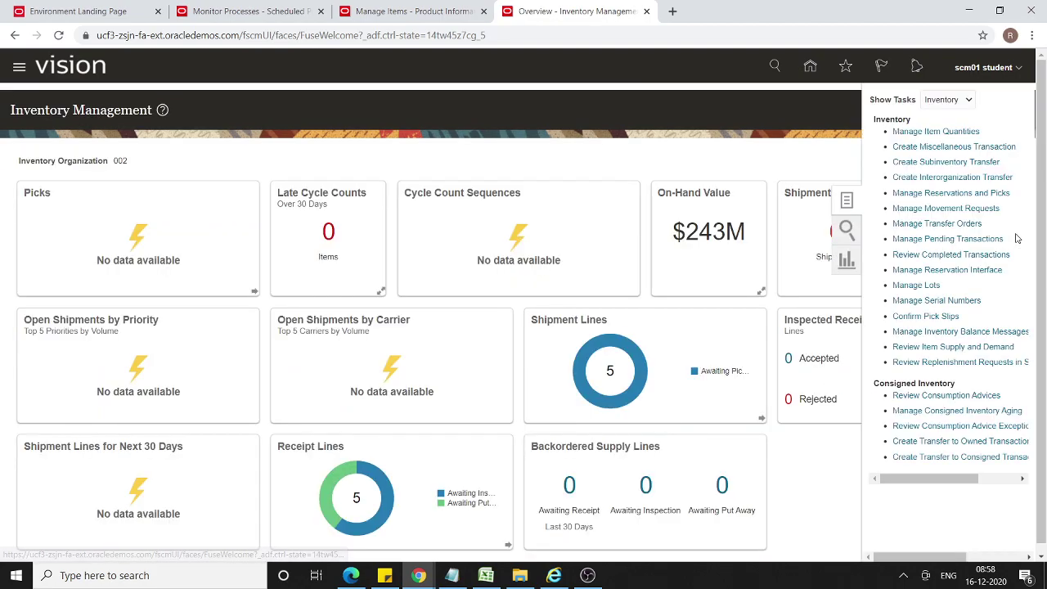
pyautogui.click(949, 100)
pyautogui.click(953, 166)
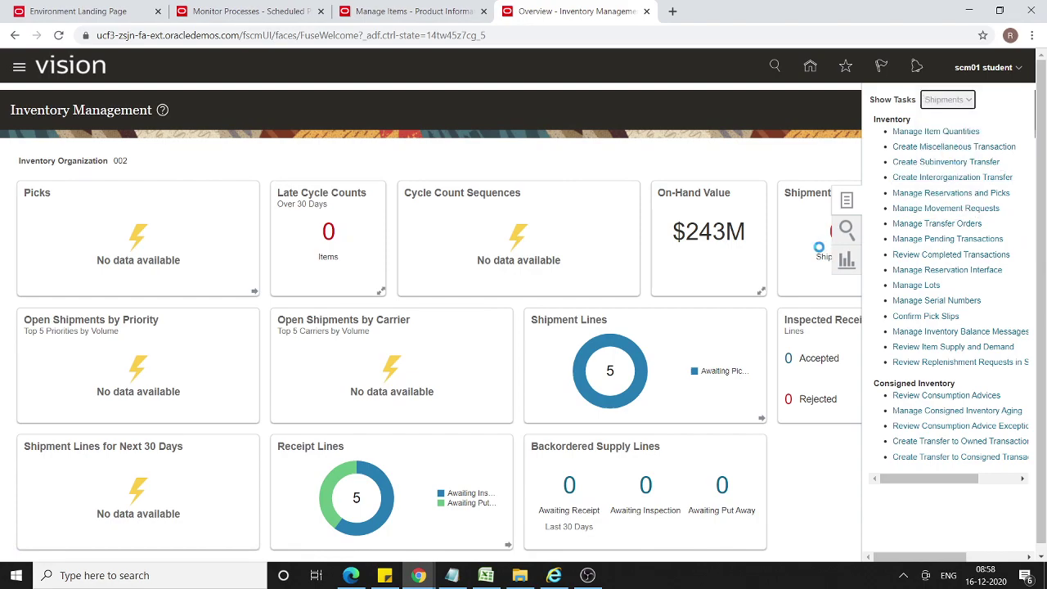
pyautogui.click(928, 153)
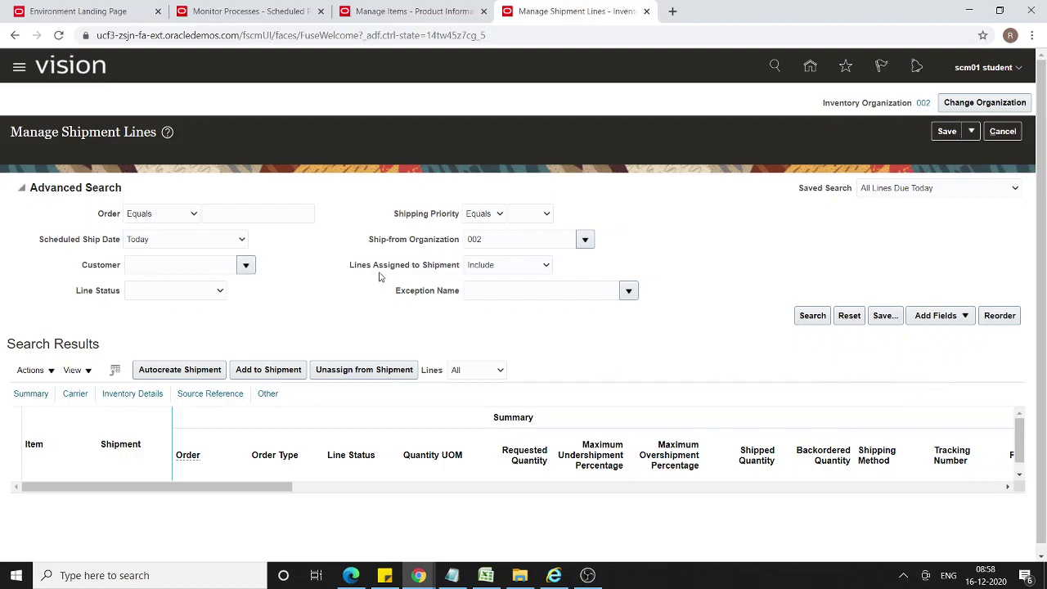
pyautogui.click(248, 216)
pyautogui.write('133046')
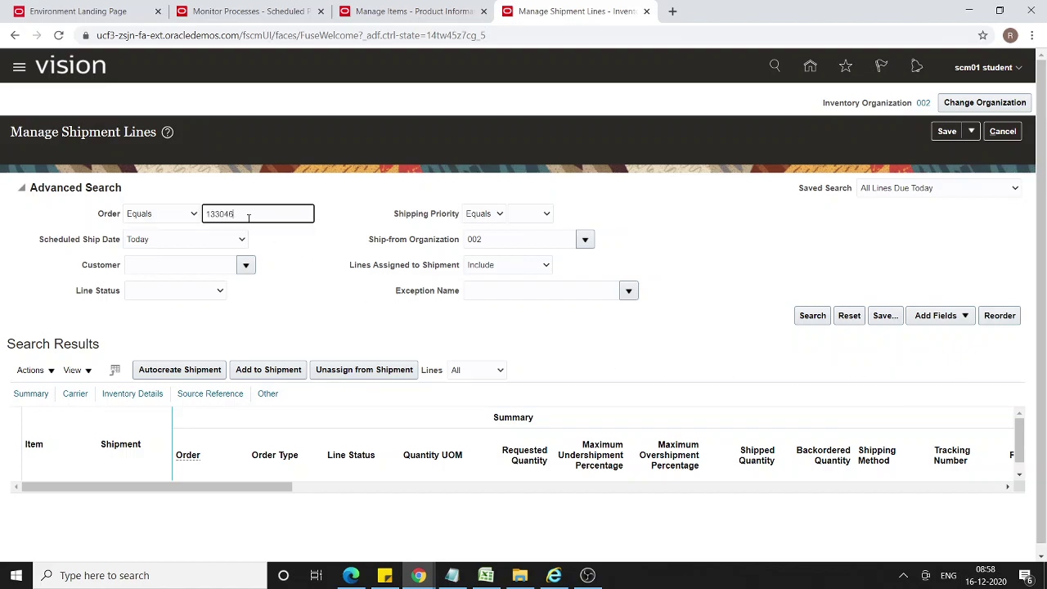
pyautogui.click(813, 319)
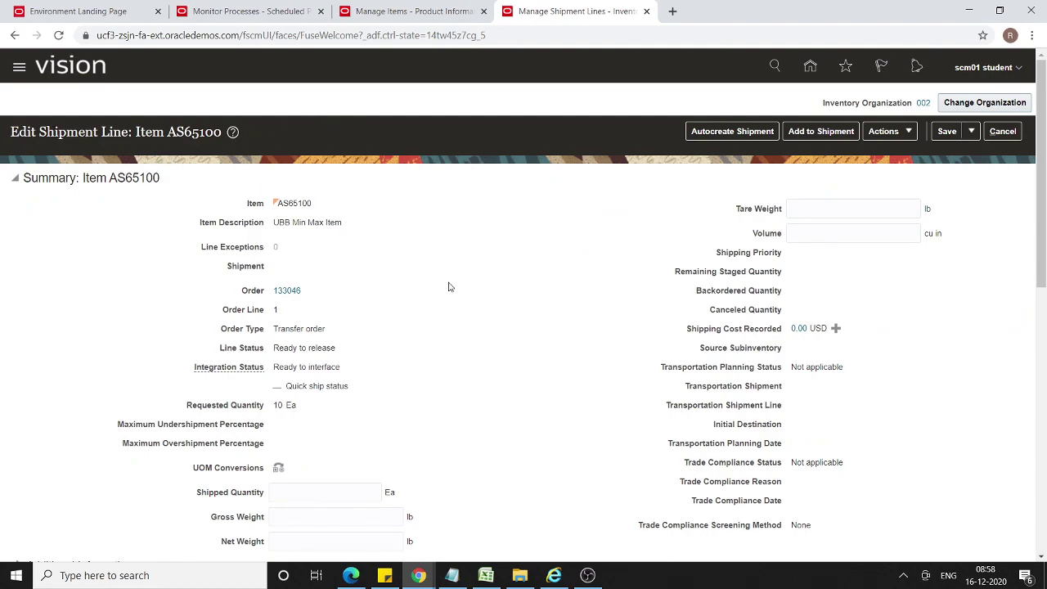
# Step: Pick release the AS65100 shipment line and dismiss the confirmation
pyautogui.scroll(-5, 448, 286)
pyautogui.scroll(5, 448, 286)
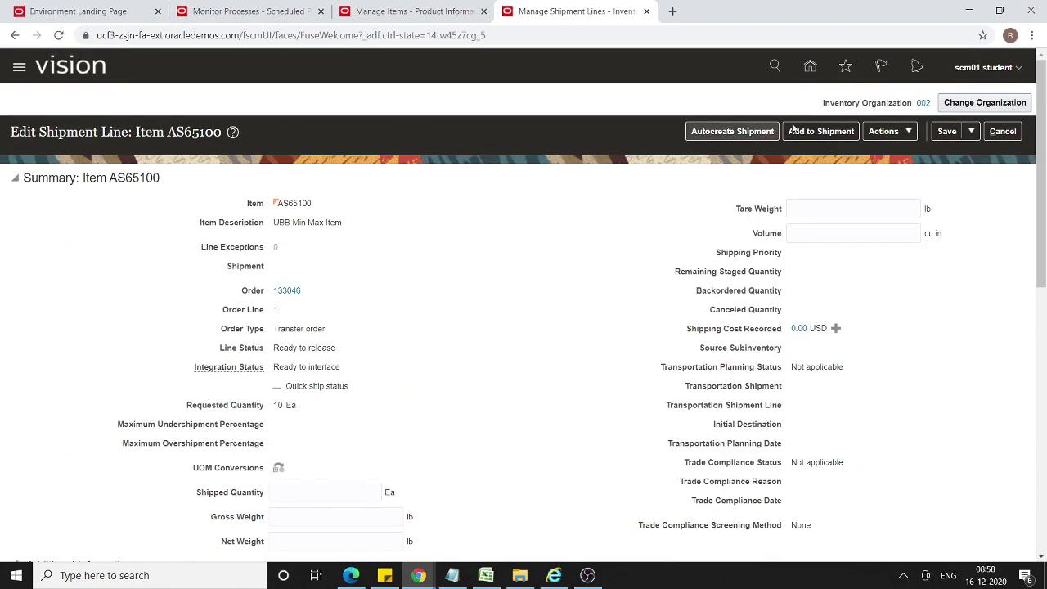
pyautogui.click(909, 133)
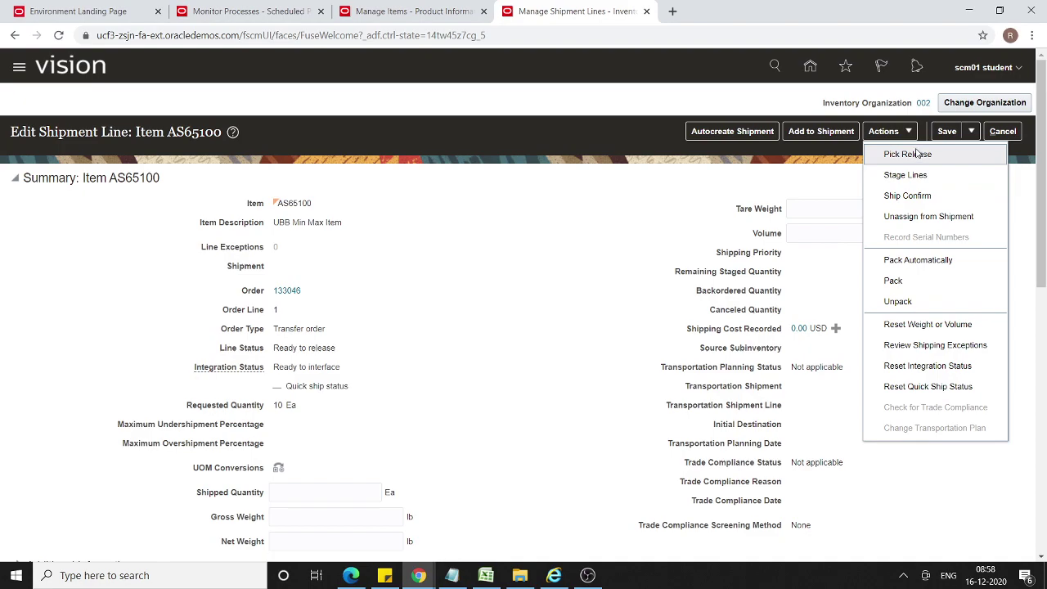
pyautogui.click(918, 156)
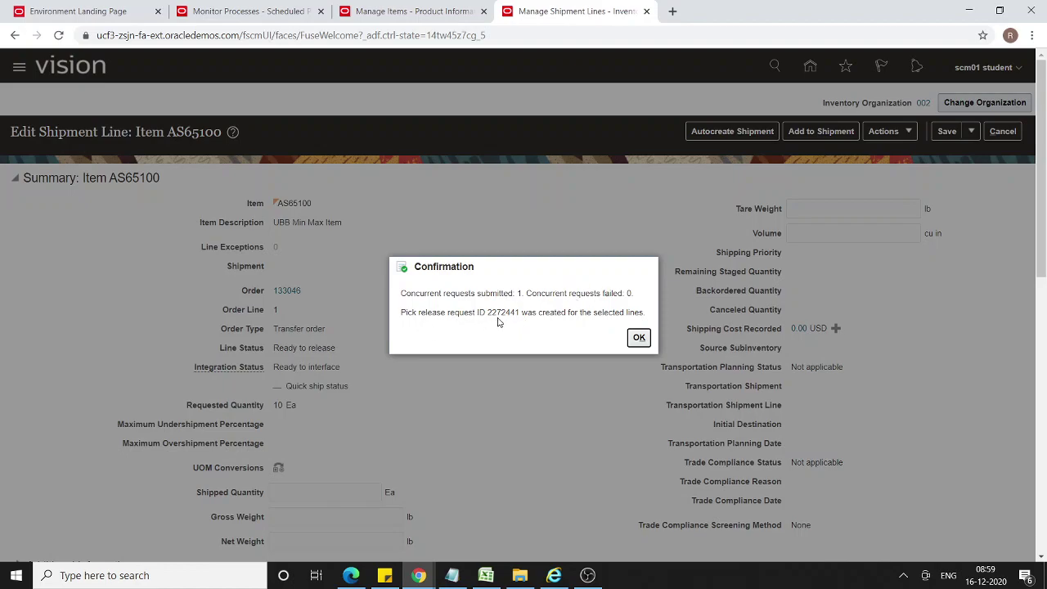
pyautogui.click(645, 338)
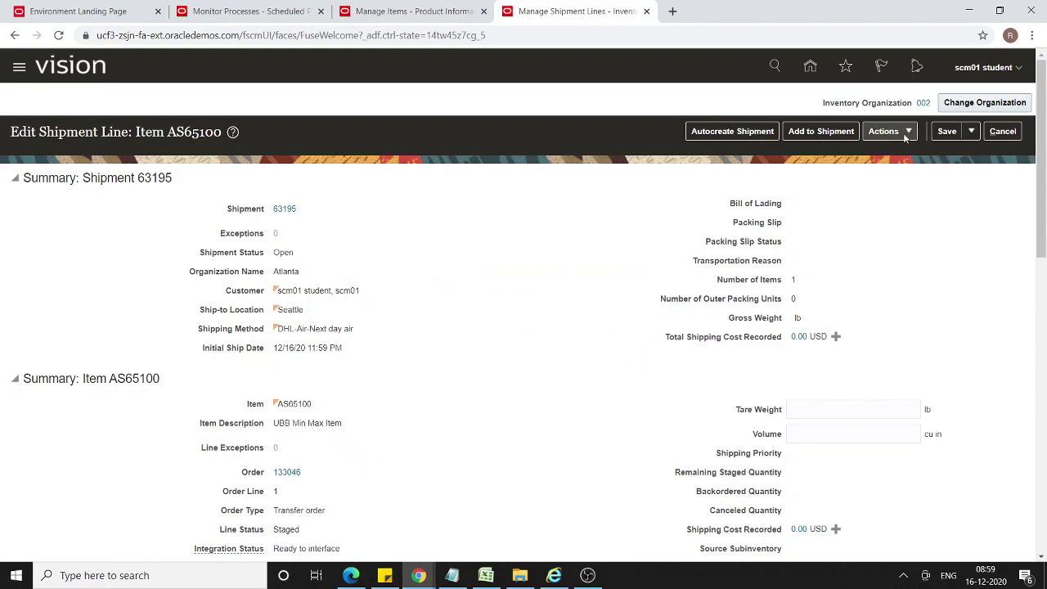
pyautogui.click(906, 136)
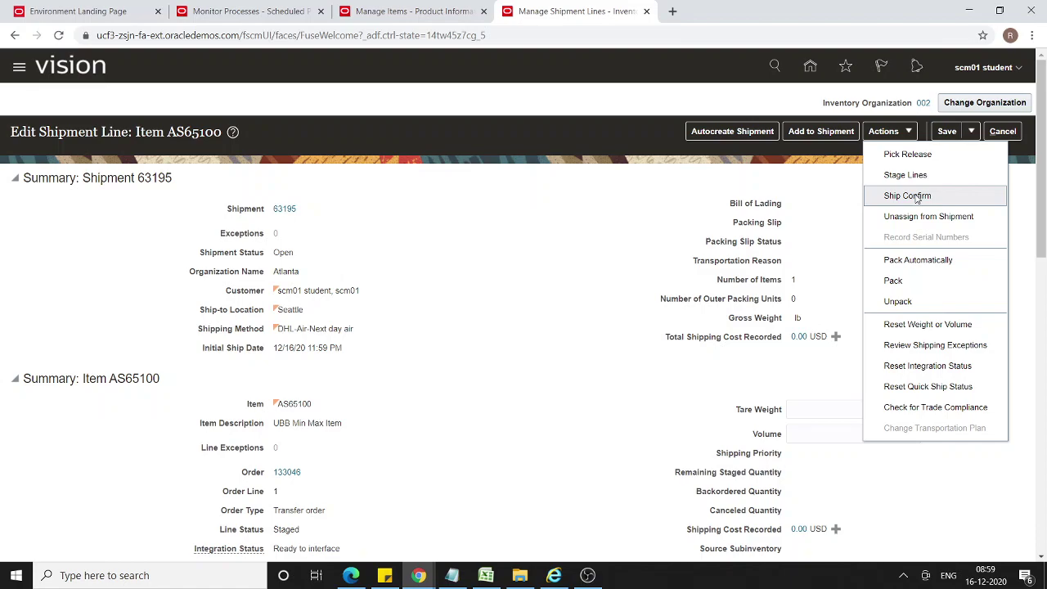
pyautogui.click(245, 11)
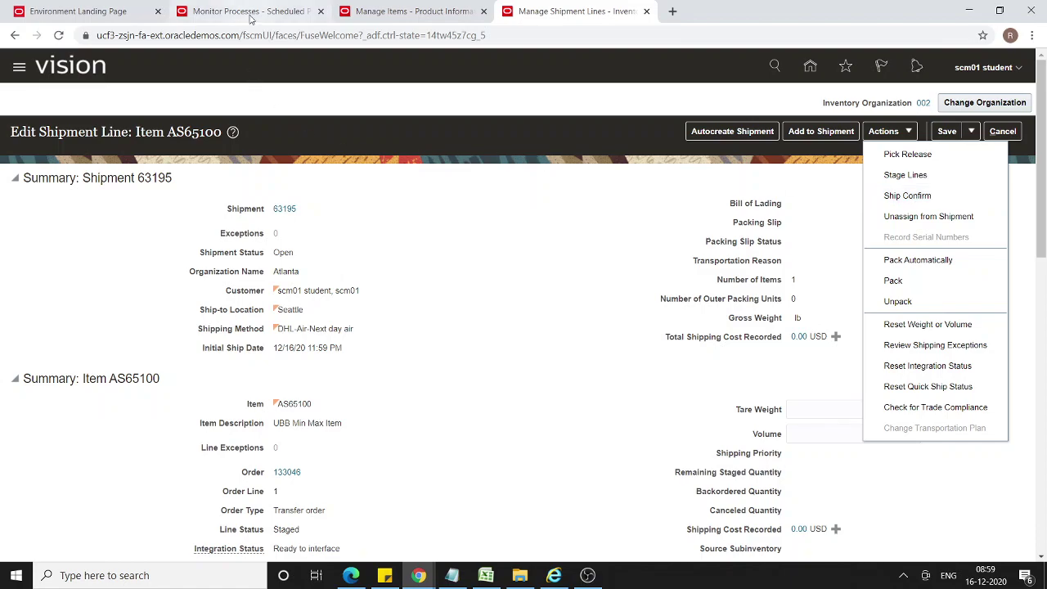
pyautogui.click(535, 229)
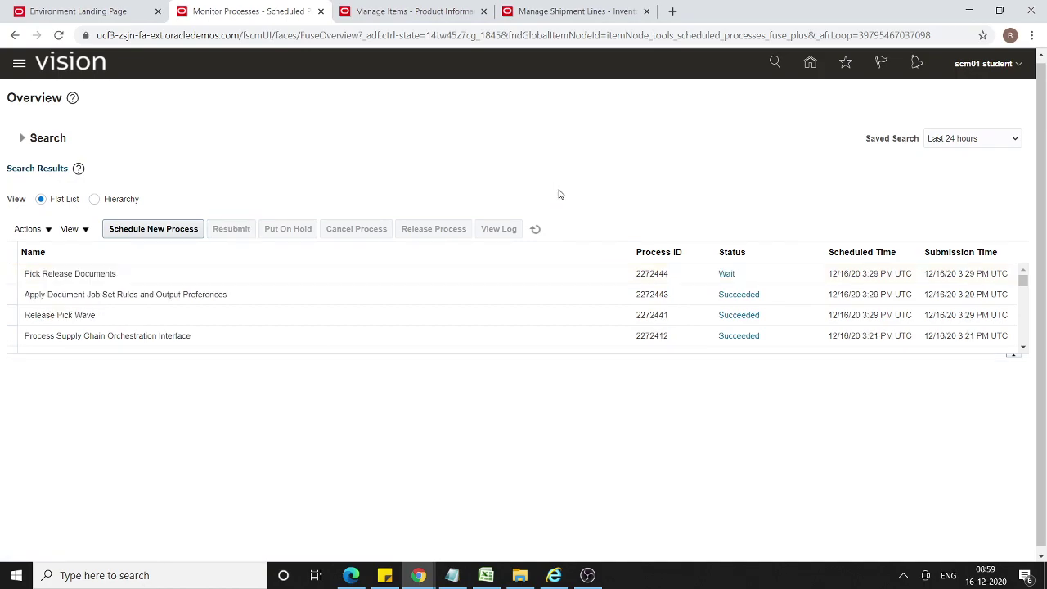
pyautogui.click(535, 229)
pyautogui.click(535, 229)
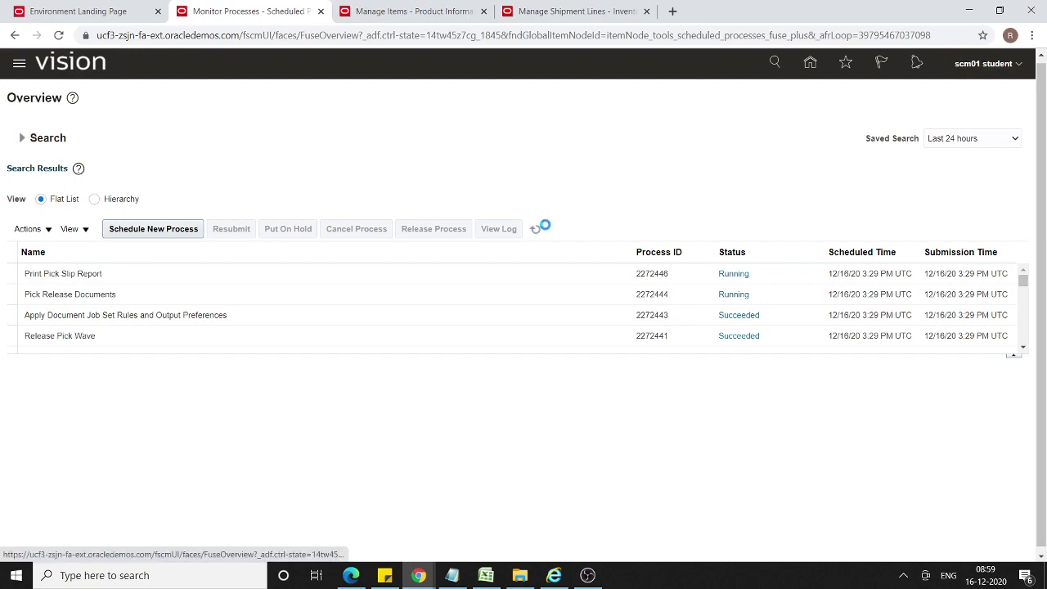
pyautogui.click(537, 229)
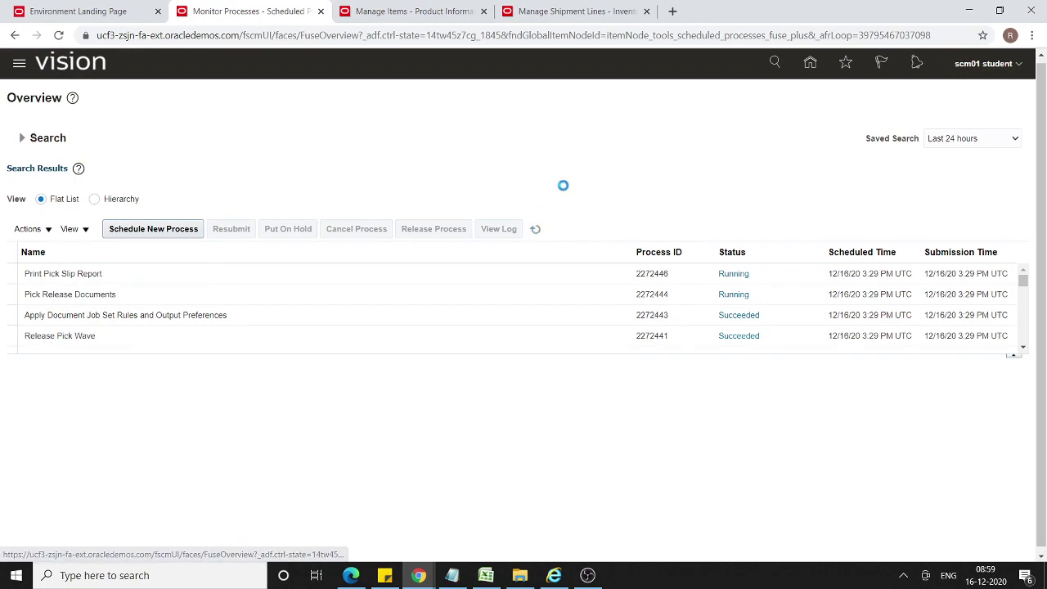
pyautogui.click(537, 230)
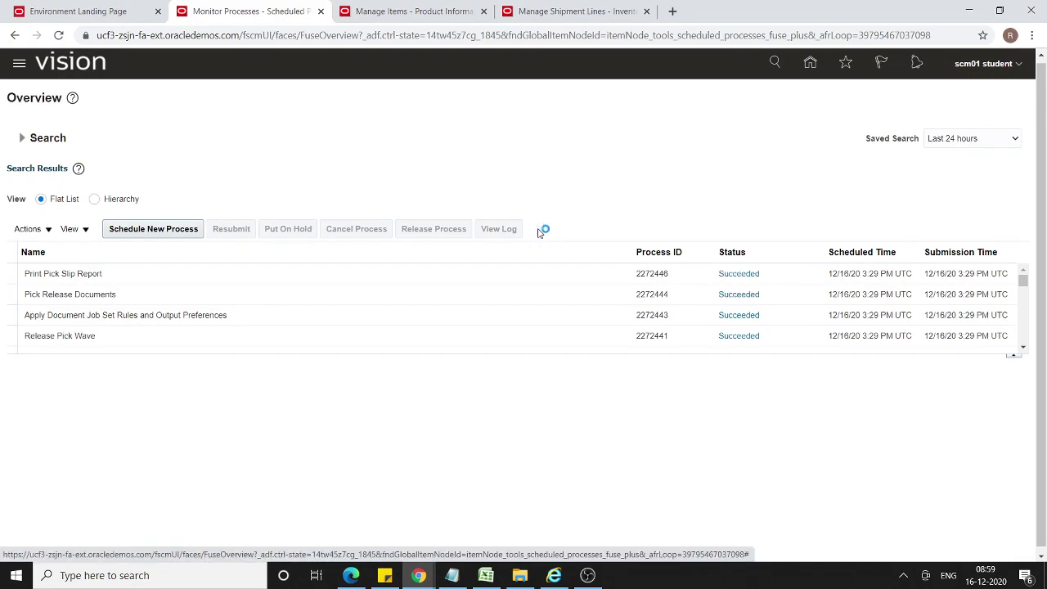
pyautogui.click(559, 11)
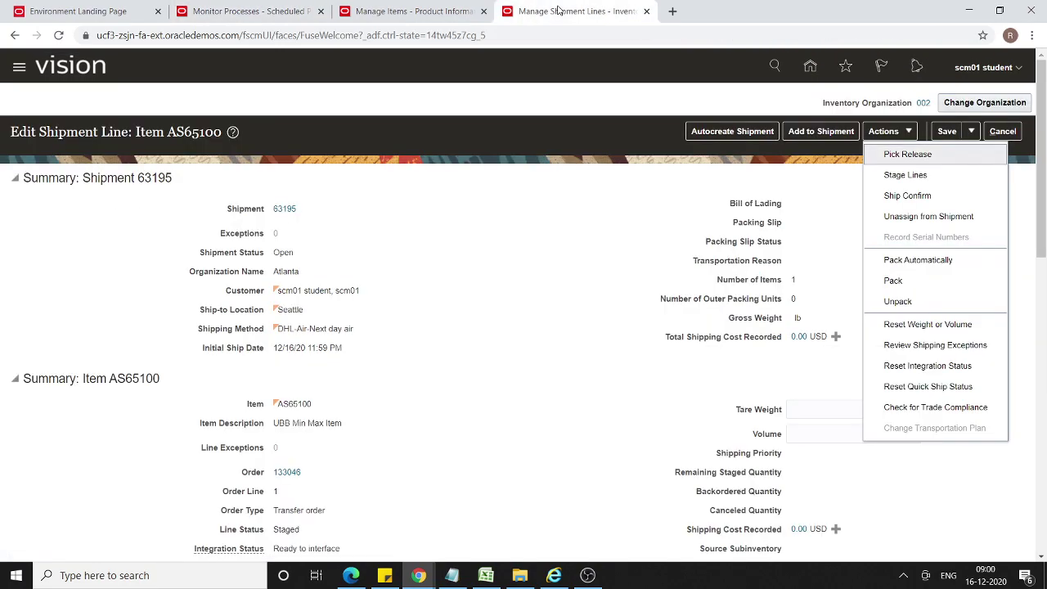
# Step: Ship confirm shipment 63195, accepting the missing weight and volume warnings, and select its number
pyautogui.click(900, 197)
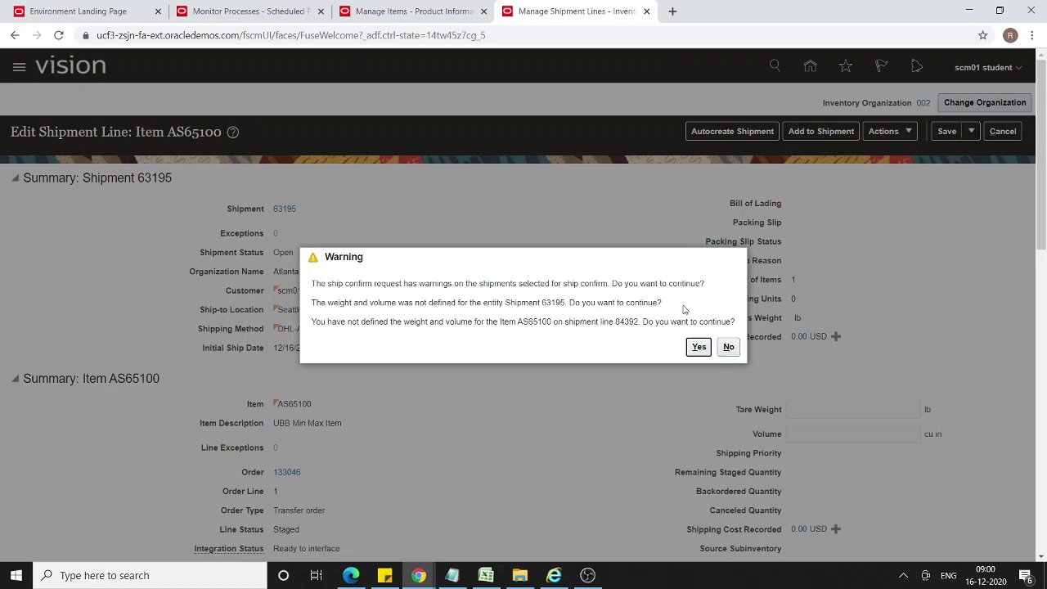
pyautogui.click(700, 348)
pyautogui.click(700, 347)
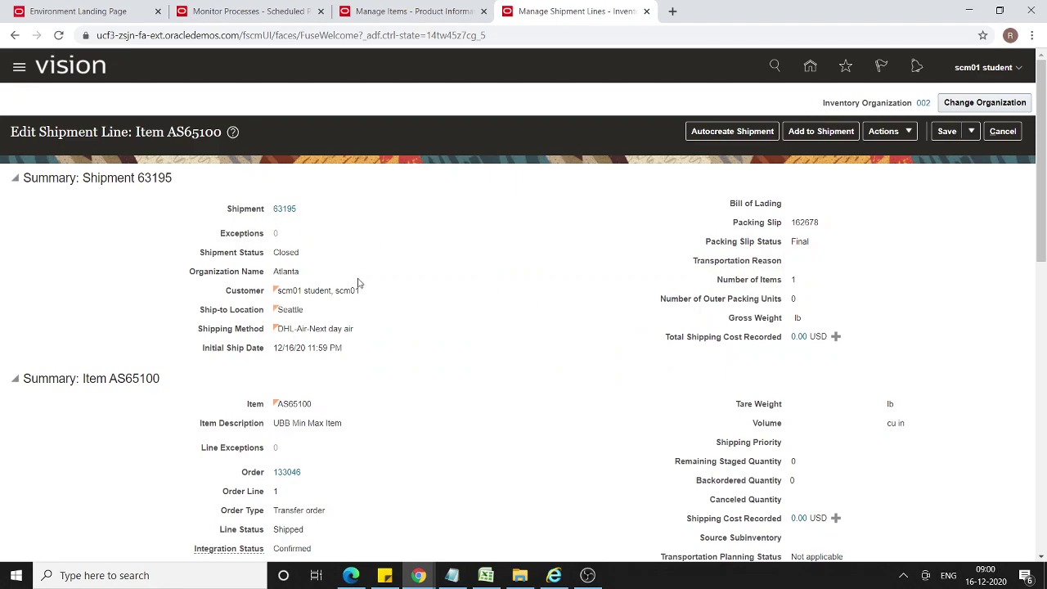
pyautogui.moveTo(308, 211); pyautogui.dragTo(264, 211)
pyautogui.hotkey('ctrl', 'c')
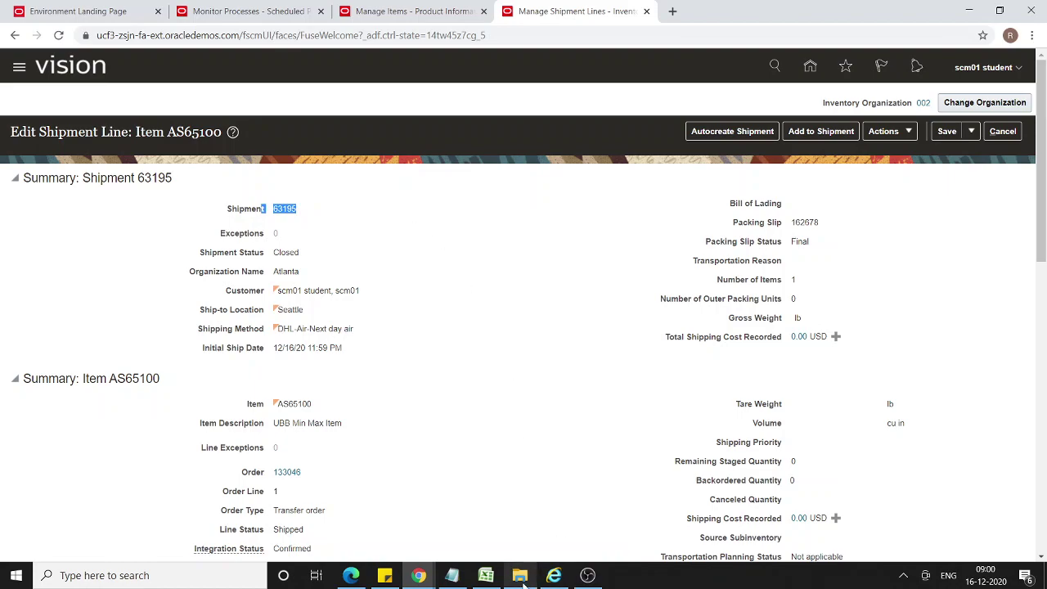
# Step: Paste shipment number 63195 into Notepad below 133046 and remove the stray characters
pyautogui.click(452, 575)
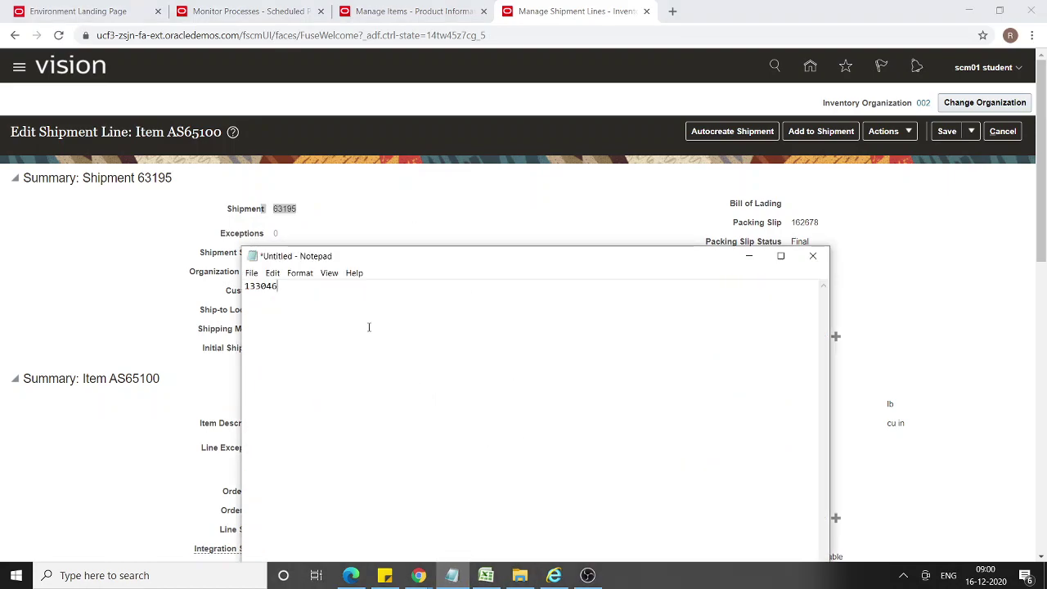
pyautogui.hotkey('ctrl', 'v')
pyautogui.click(288, 297)
pyautogui.press('BackSpace')
pyautogui.press('BackSpace')
pyautogui.doubleClick(263, 285)
# Step: Minimize Notepad and bring up the Change Organization dialog
pyautogui.click(749, 256)
pyautogui.click(329, 189)
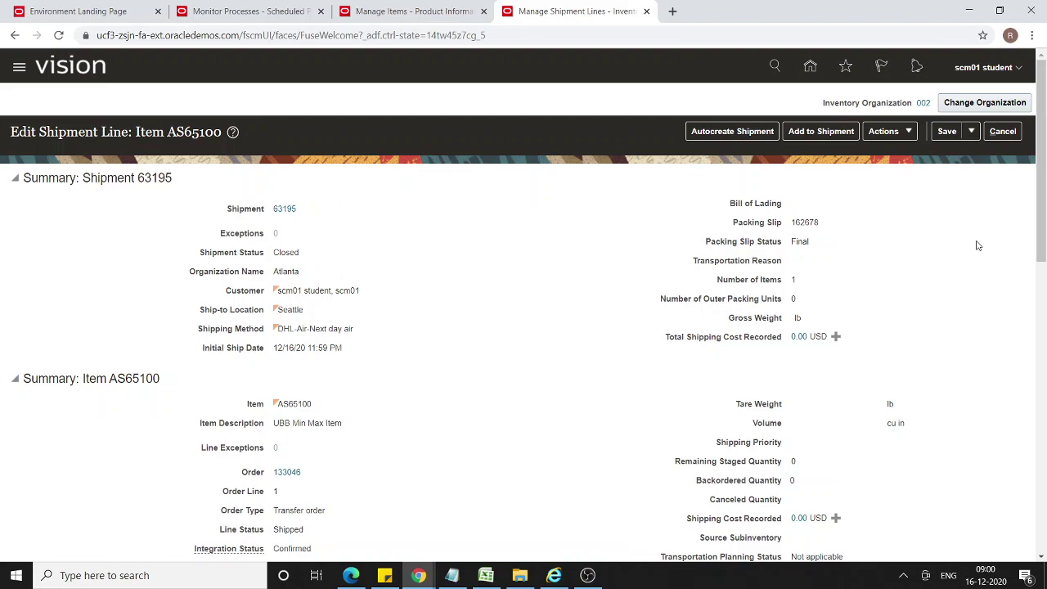
pyautogui.click(970, 108)
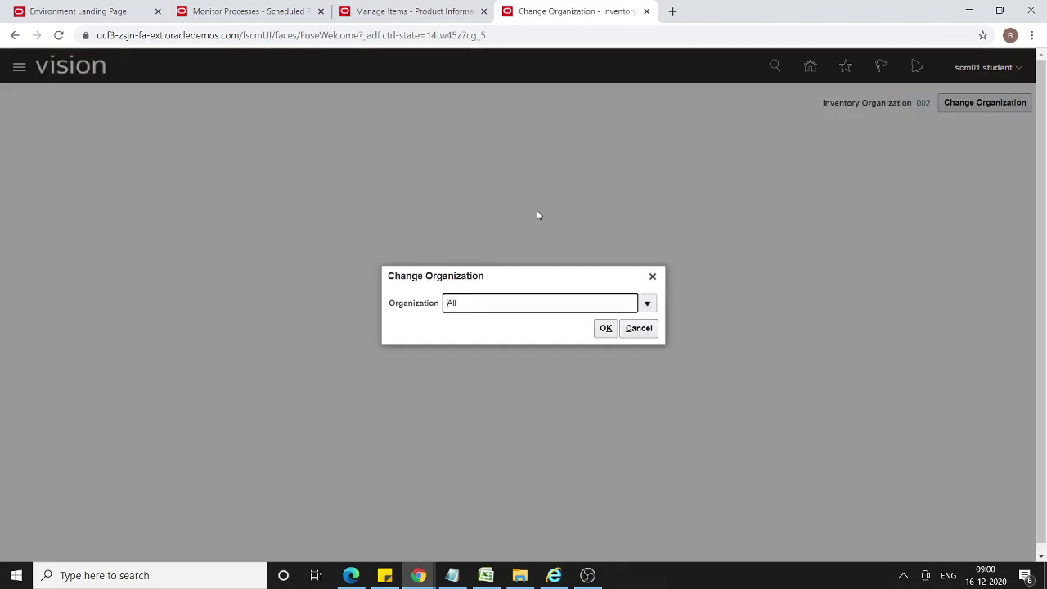
# Step: Switch the working inventory organization to 001 Seattle
pyautogui.click(647, 304)
pyautogui.click(647, 303)
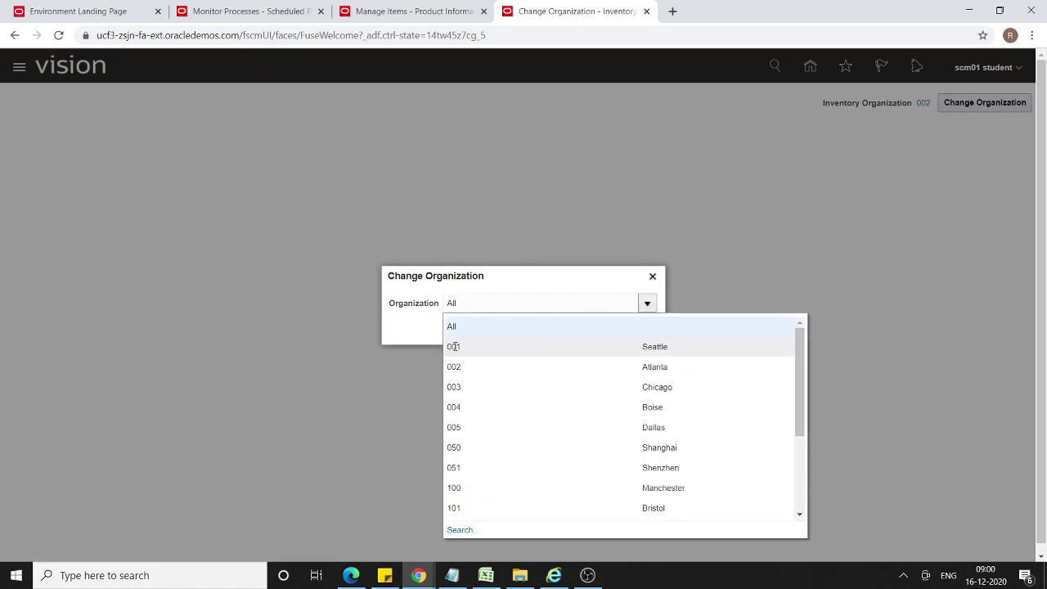
pyautogui.click(452, 347)
pyautogui.click(604, 329)
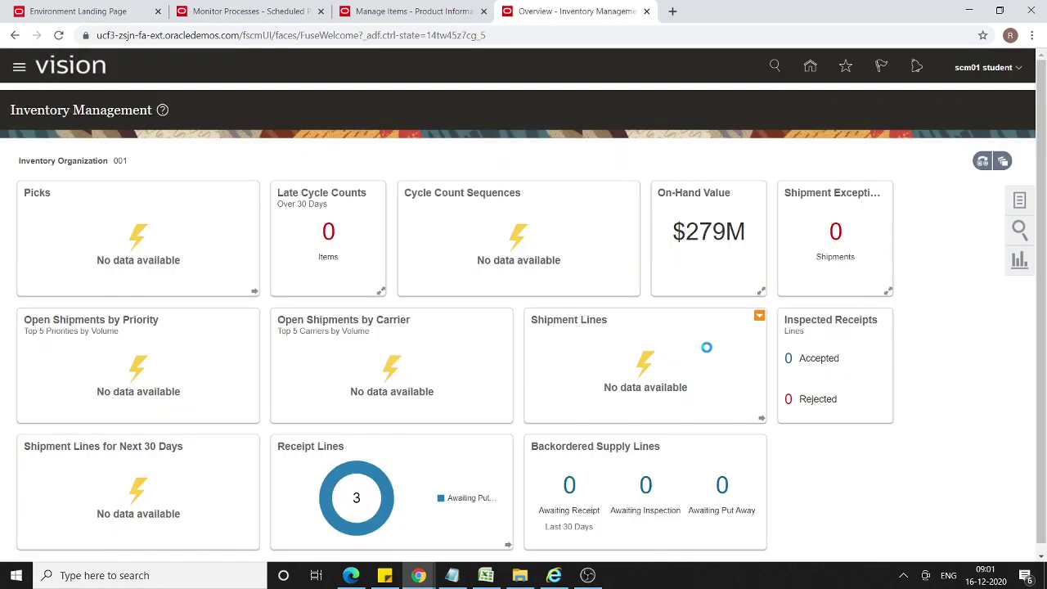
# Step: Open Receive Expected Shipments from the Receipts task list
pyautogui.click(1020, 204)
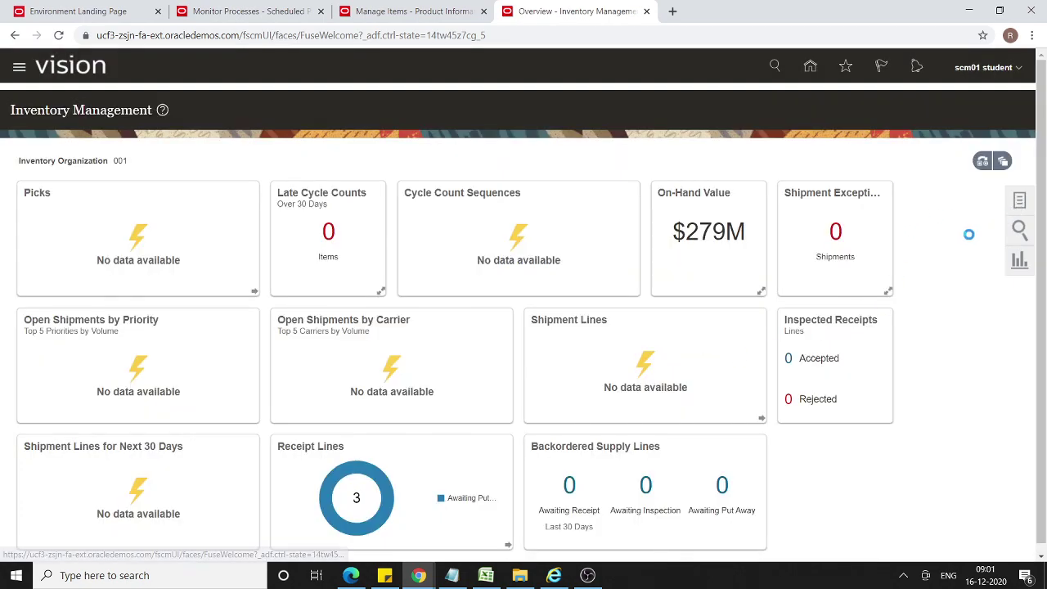
pyautogui.click(959, 102)
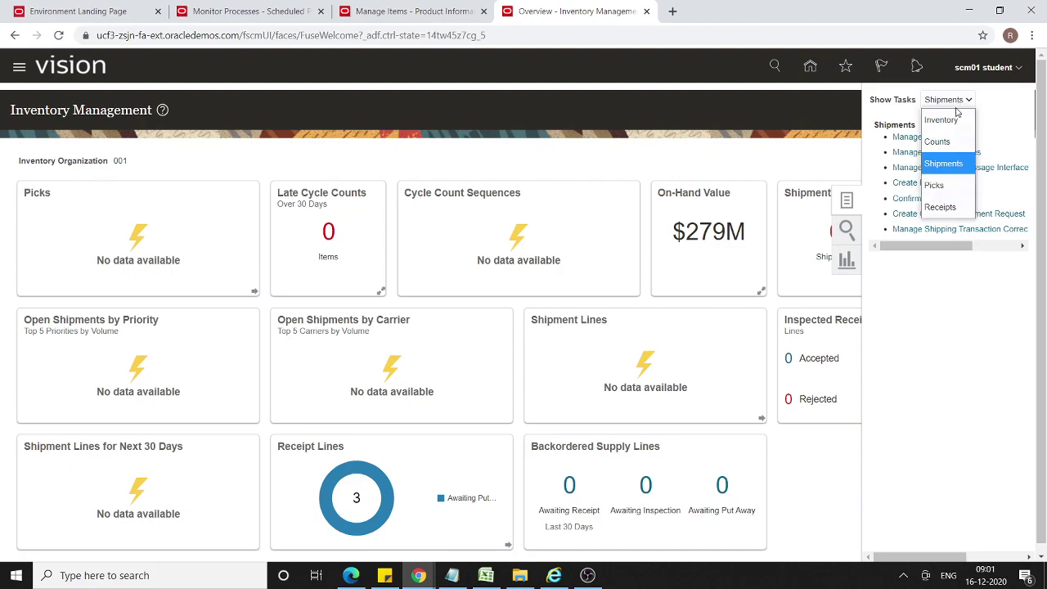
pyautogui.click(951, 208)
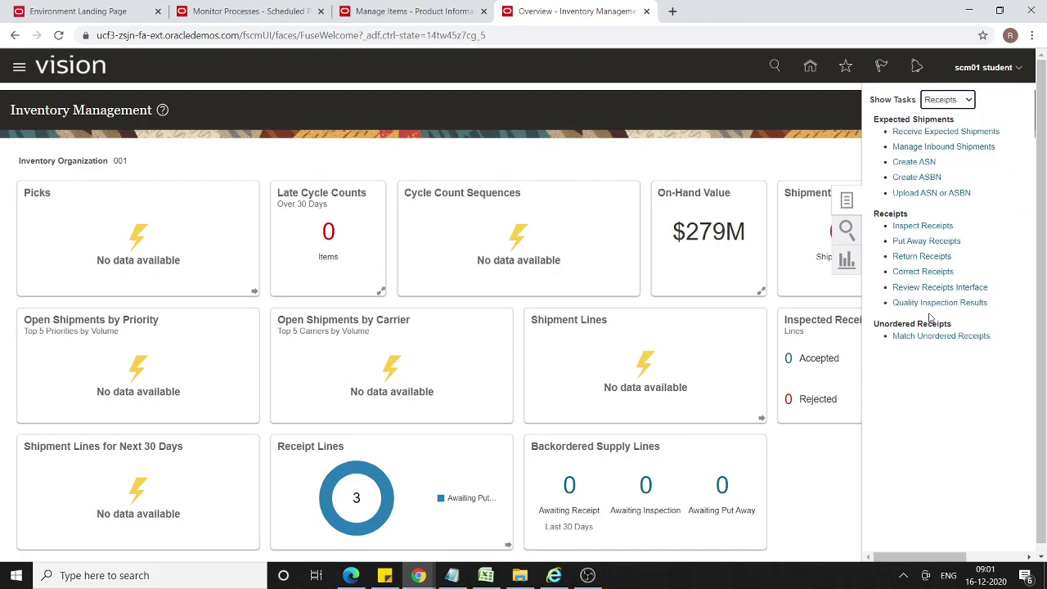
pyautogui.click(923, 133)
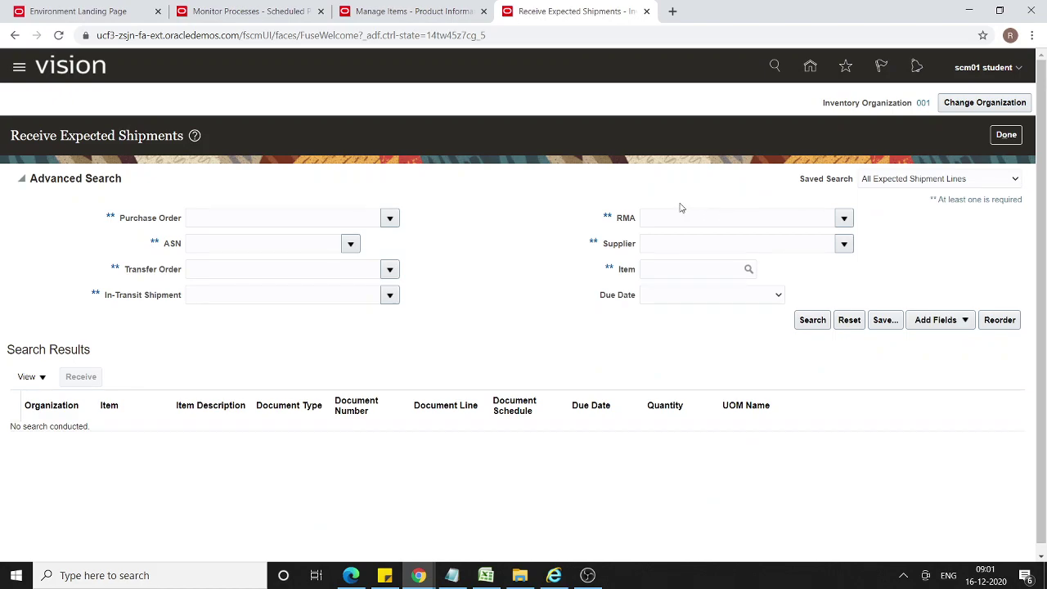
# Step: Paste transfer order number 133046 from the notes into the Transfer Order field
pyautogui.click(282, 268)
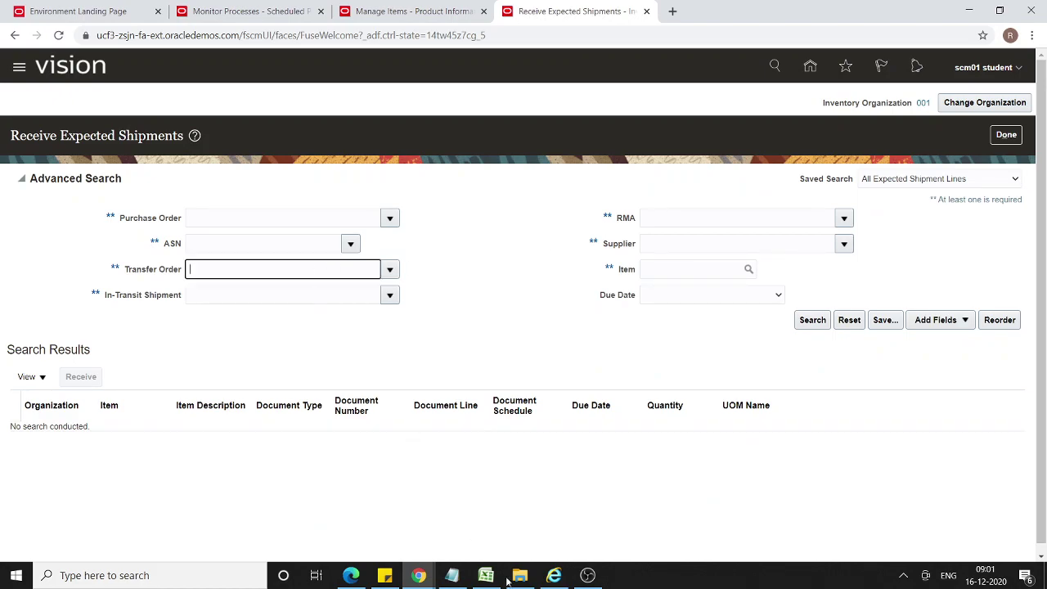
pyautogui.click(451, 575)
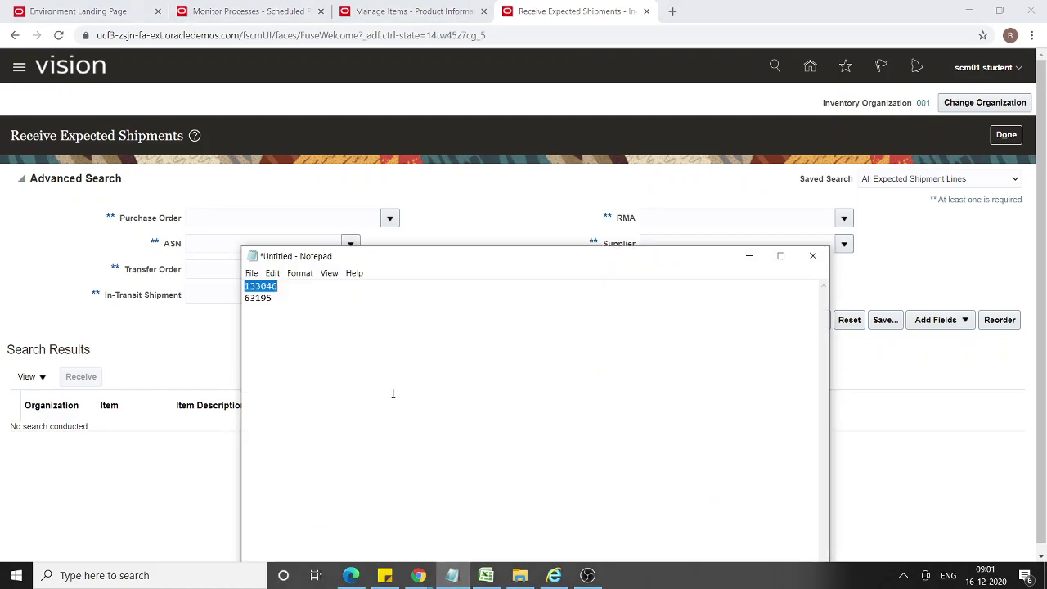
pyautogui.doubleClick(259, 285)
pyautogui.hotkey('ctrl', 'c')
pyautogui.click(749, 256)
pyautogui.hotkey('ctrl', 'v')
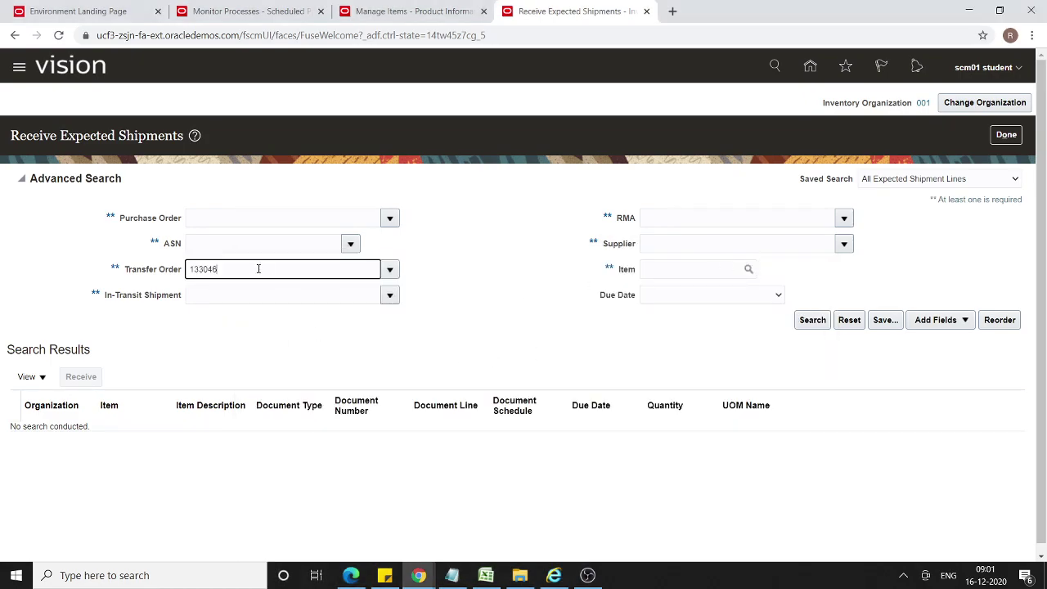
# Step: Search for order 133046 and open its AS65100 shipment line for receiving
pyautogui.click(812, 320)
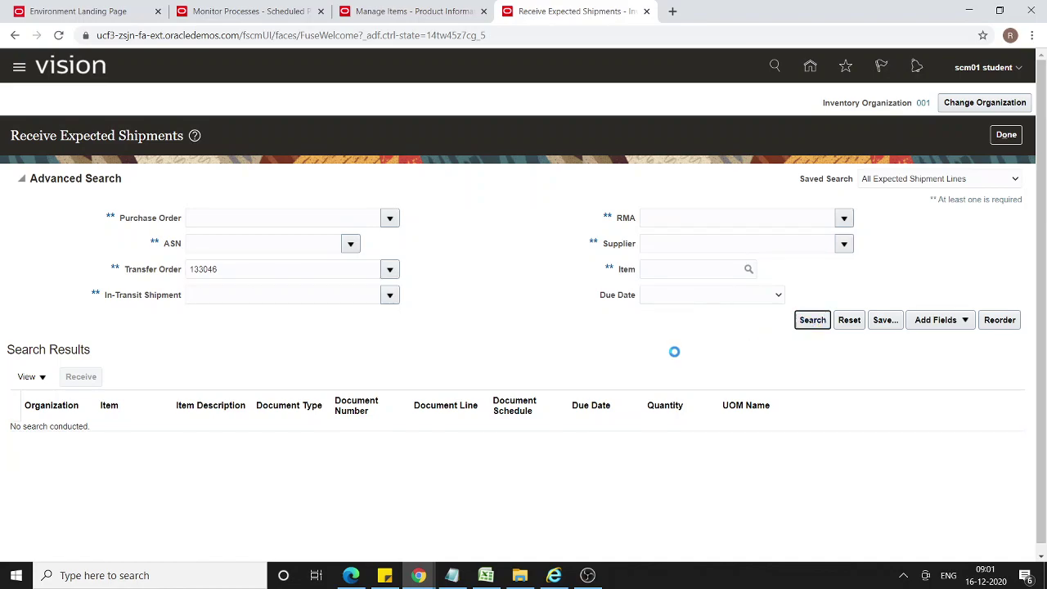
pyautogui.click(13, 294)
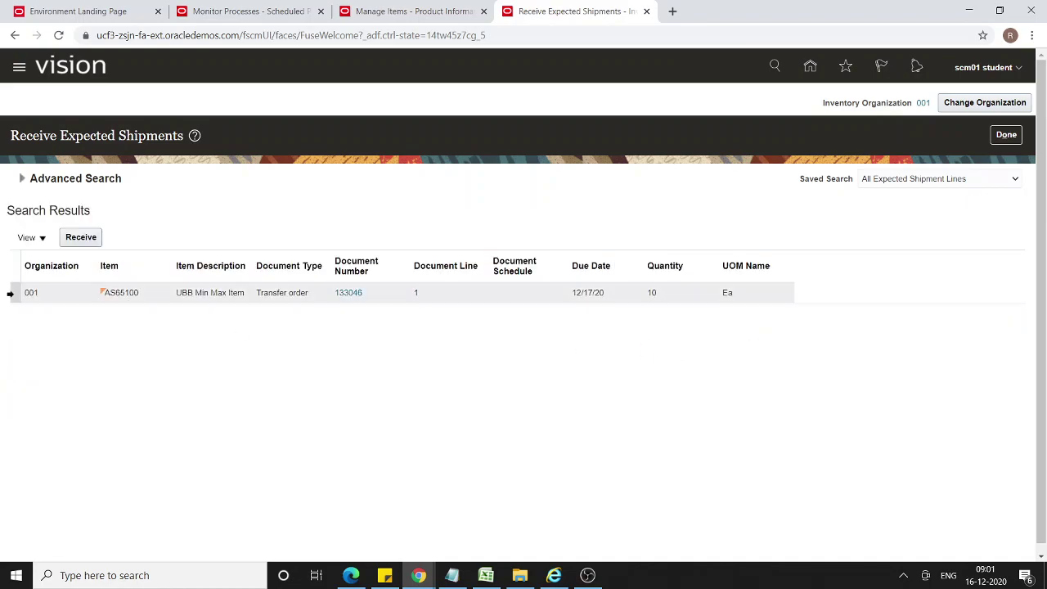
pyautogui.click(81, 237)
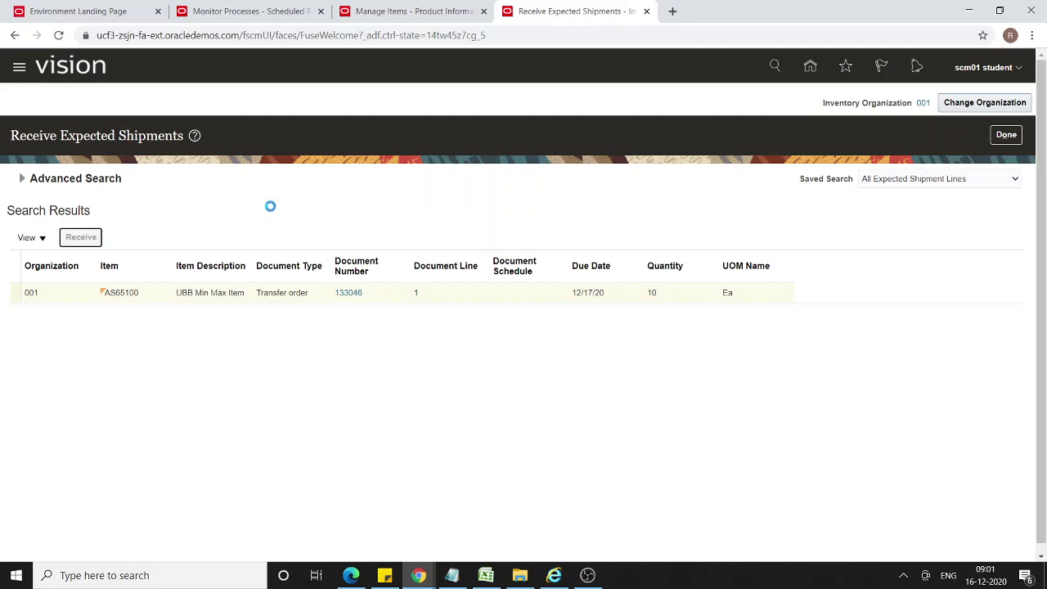
# Step: Receive 10 Ea of AS65100 into subinventory Stores and create a receipt for the line
pyautogui.click(261, 246)
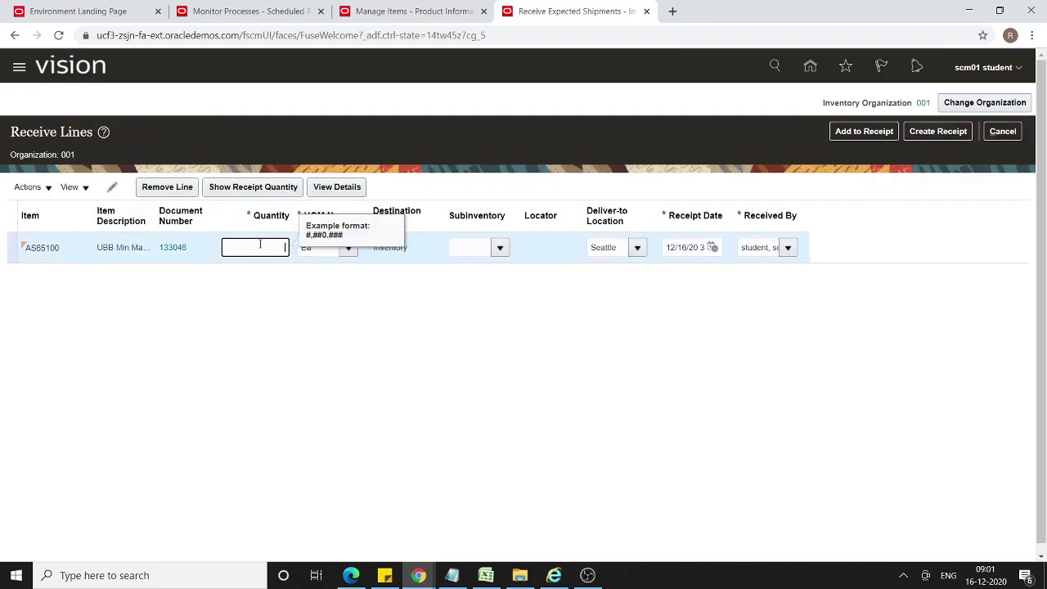
pyautogui.write('10')
pyautogui.press('Tab')
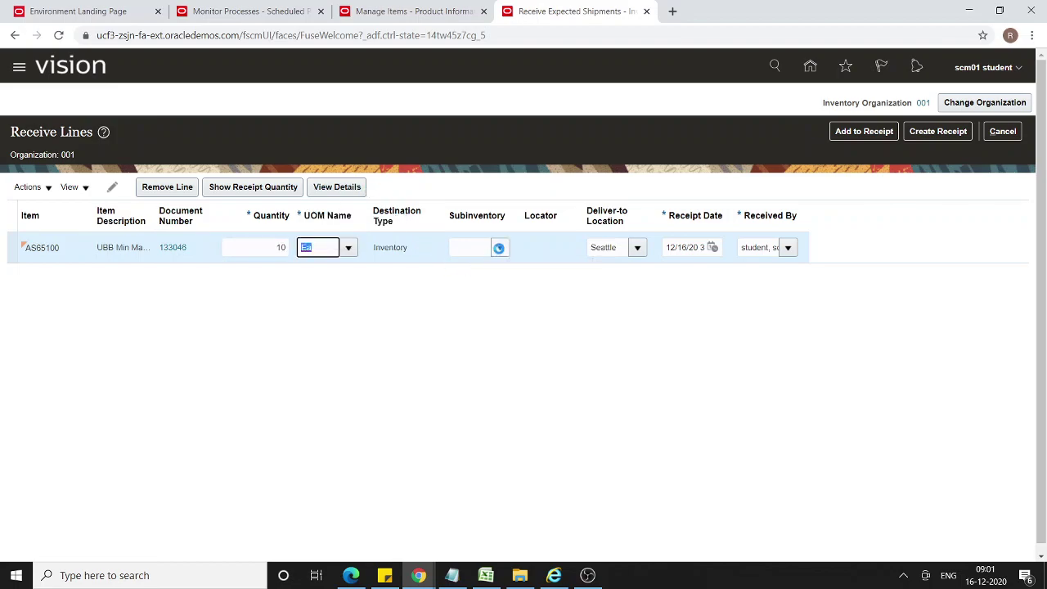
pyautogui.click(498, 249)
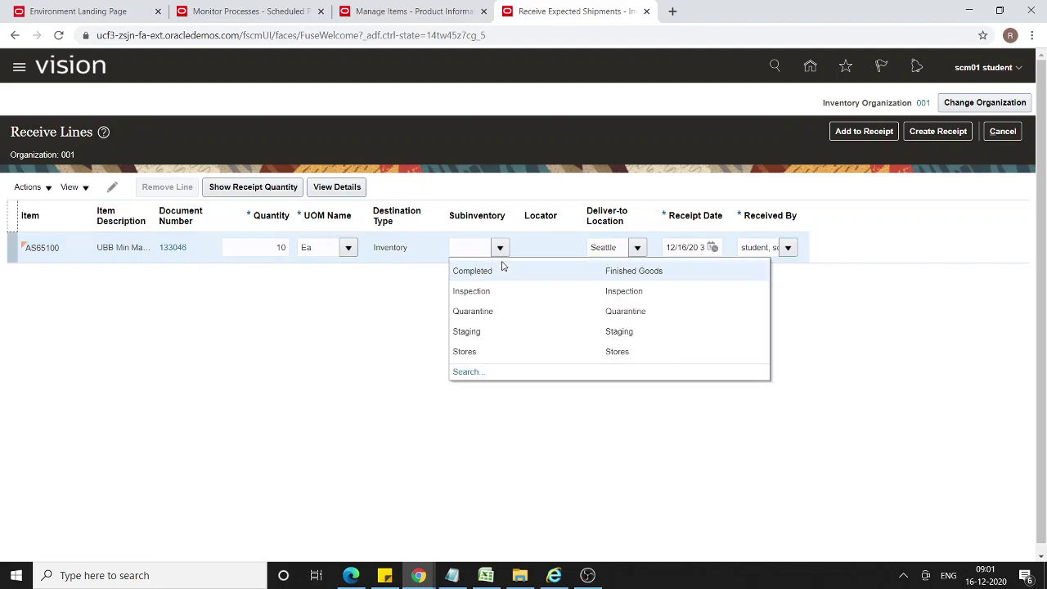
pyautogui.click(490, 351)
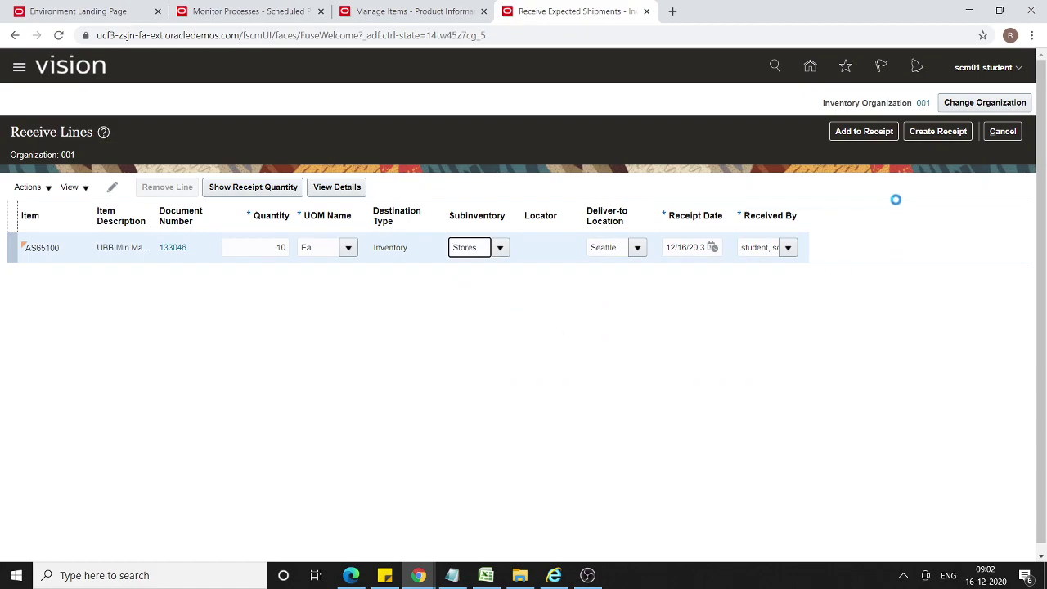
pyautogui.click(933, 133)
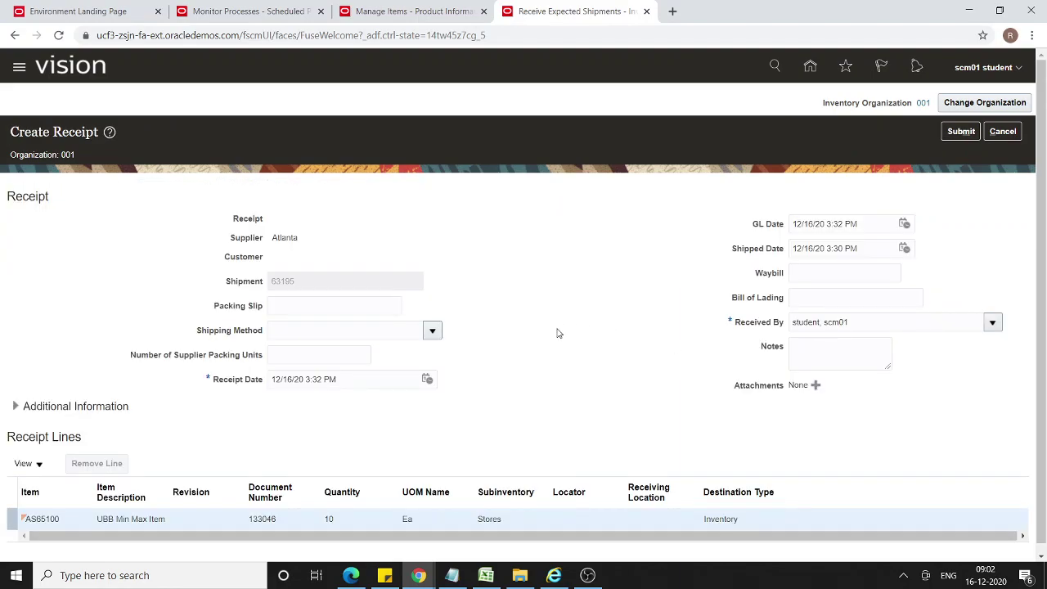
# Step: Submit the receipt and copy the new receipt number 51722 from the confirmation
pyautogui.click(952, 135)
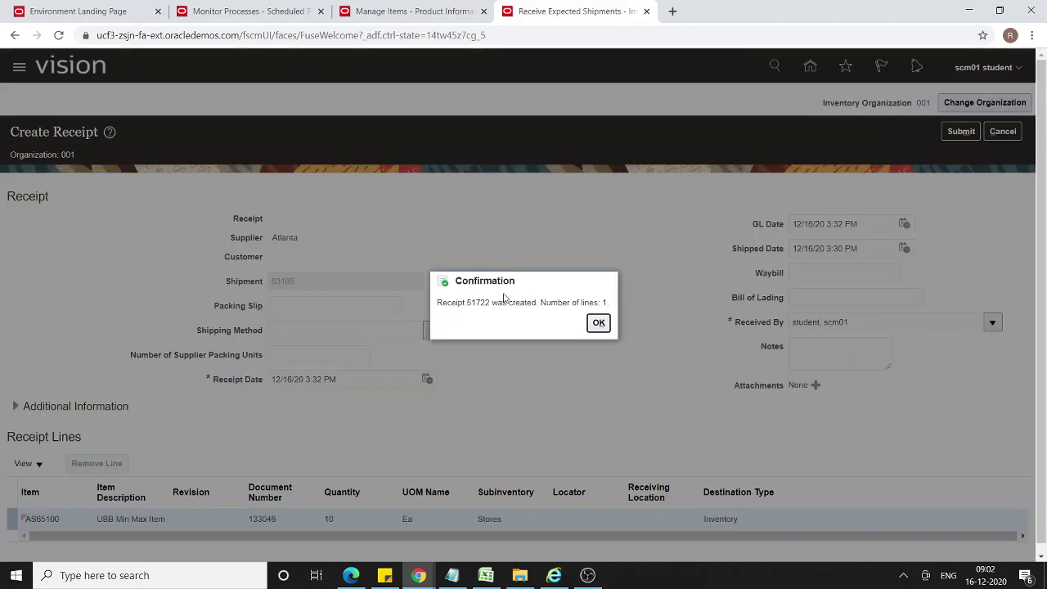
pyautogui.doubleClick(481, 303)
pyautogui.hotkey('ctrl', 'c')
pyautogui.click(598, 323)
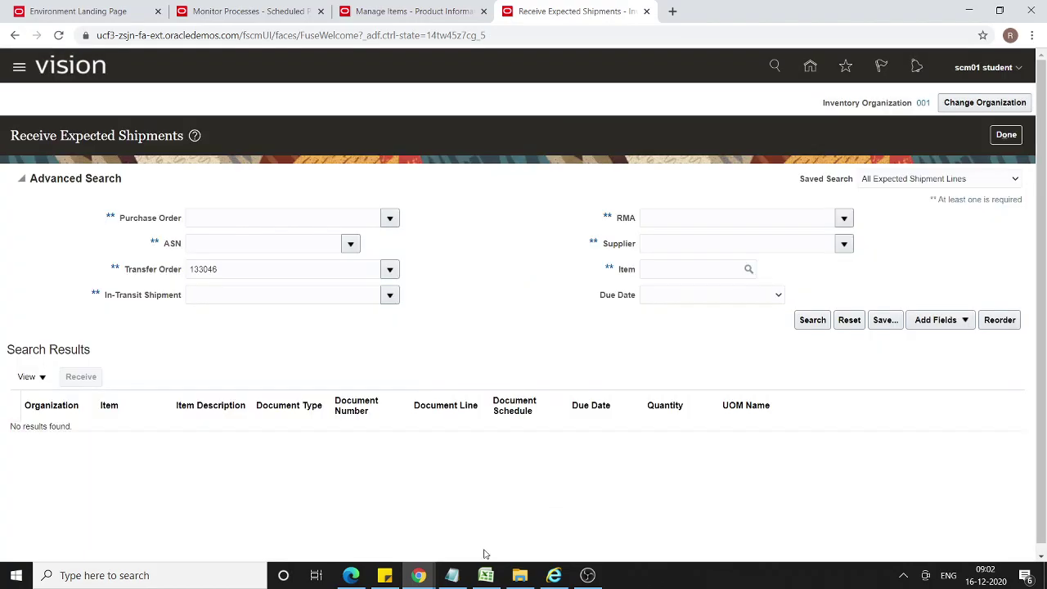
# Step: Record receipt number 51722 in the notes below shipment 63195
pyautogui.click(452, 575)
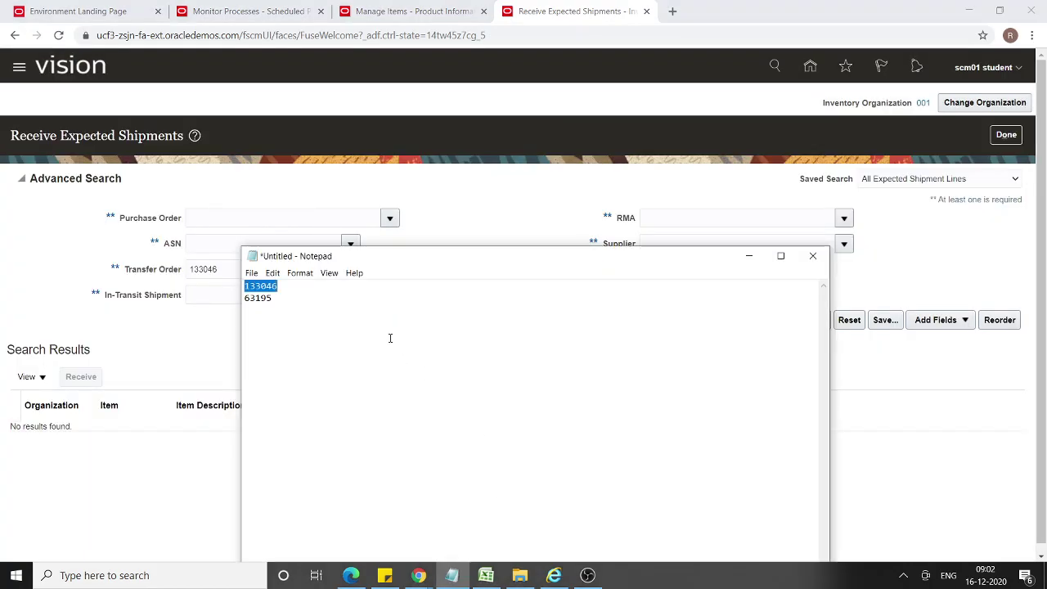
pyautogui.click(294, 297)
pyautogui.hotkey('ctrl', 'v')
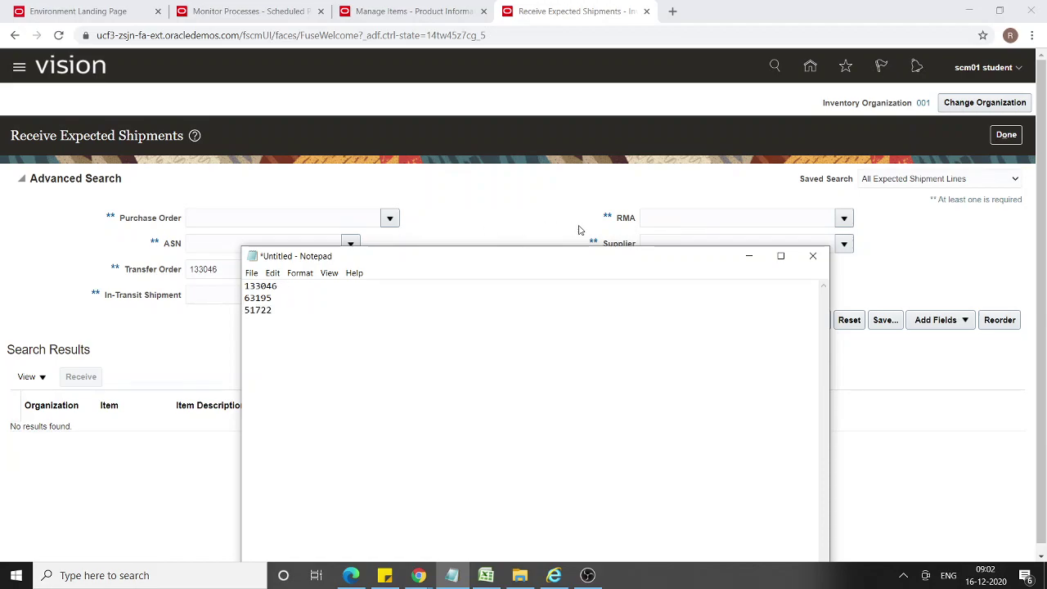
pyautogui.click(748, 256)
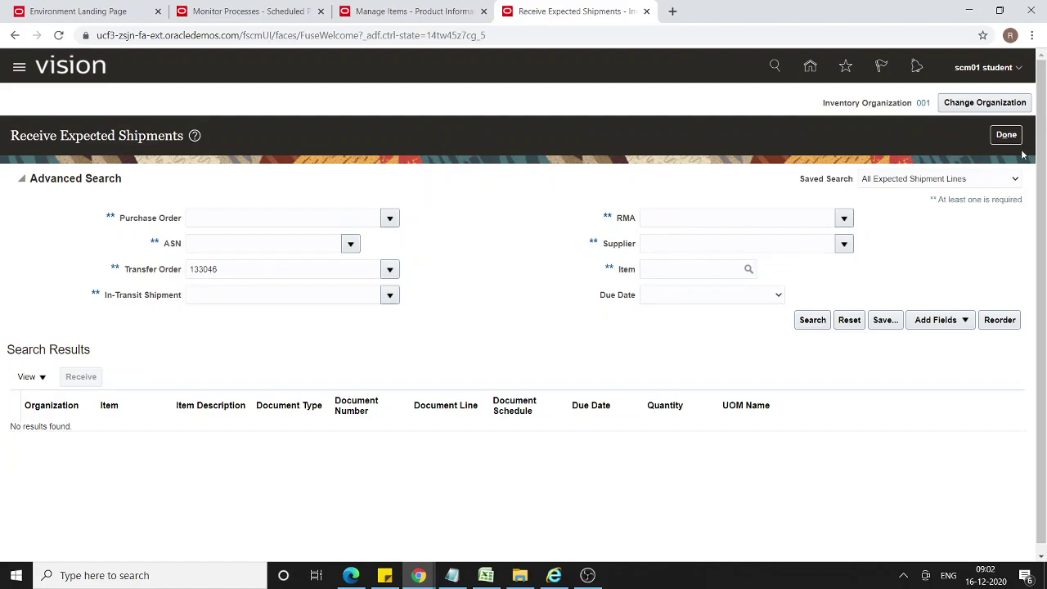
# Step: Finish receiving and open Manage Item Quantities from the Inventory tasks
pyautogui.click(1006, 135)
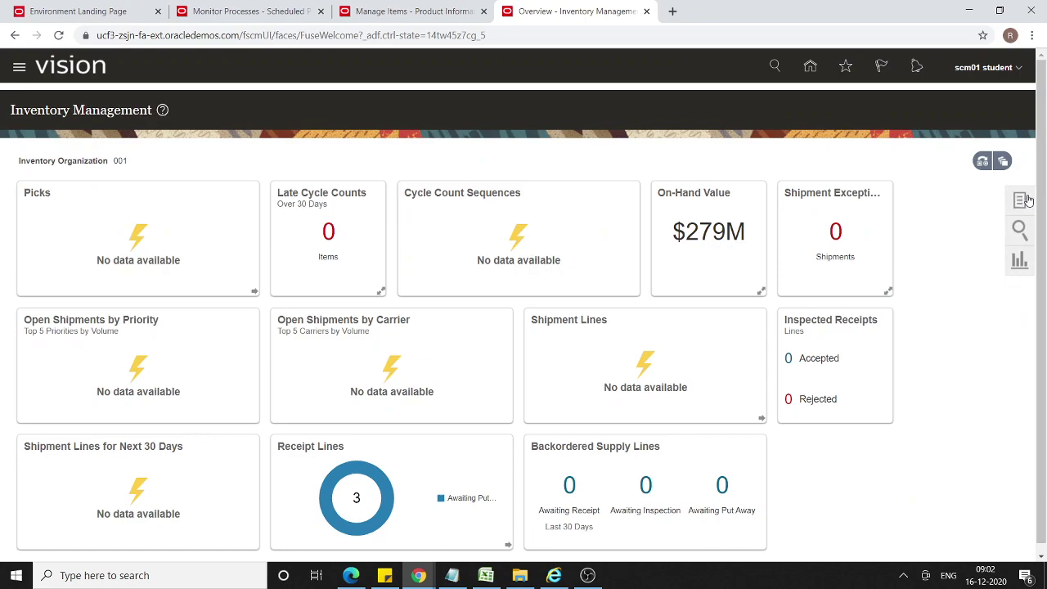
pyautogui.click(1021, 201)
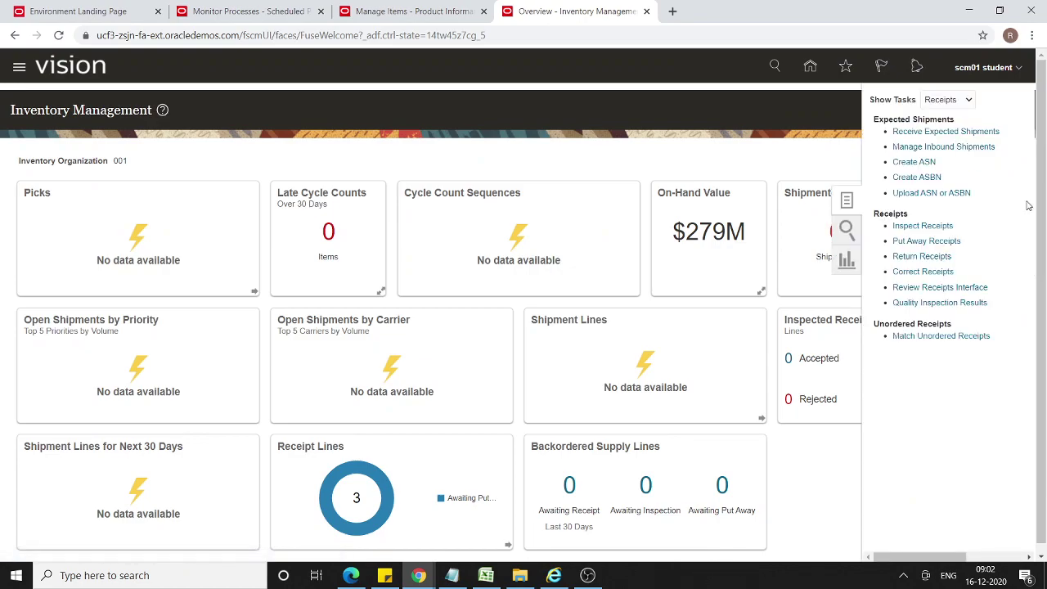
pyautogui.click(967, 101)
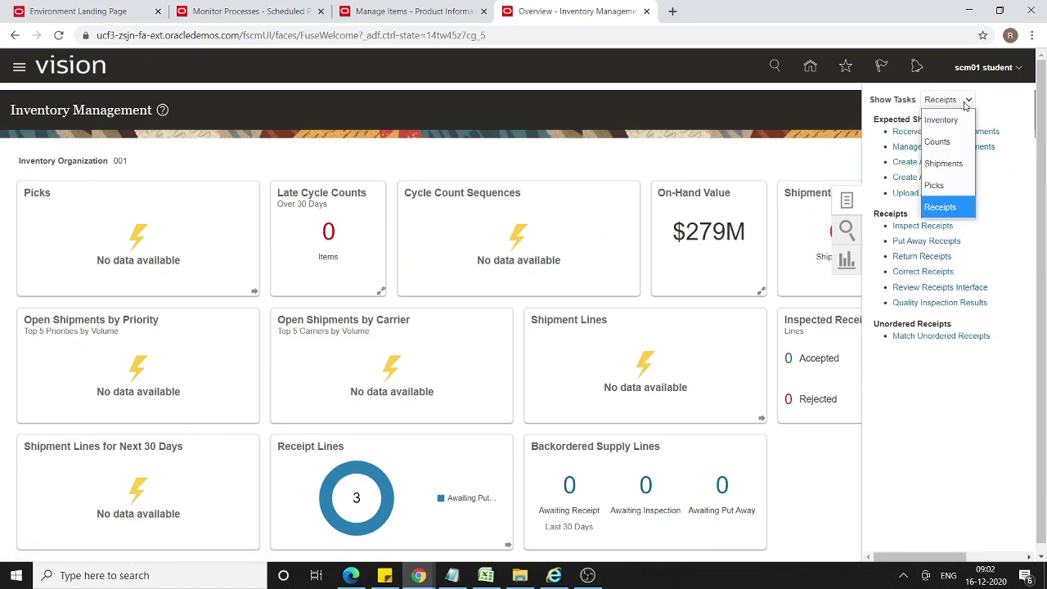
pyautogui.click(942, 120)
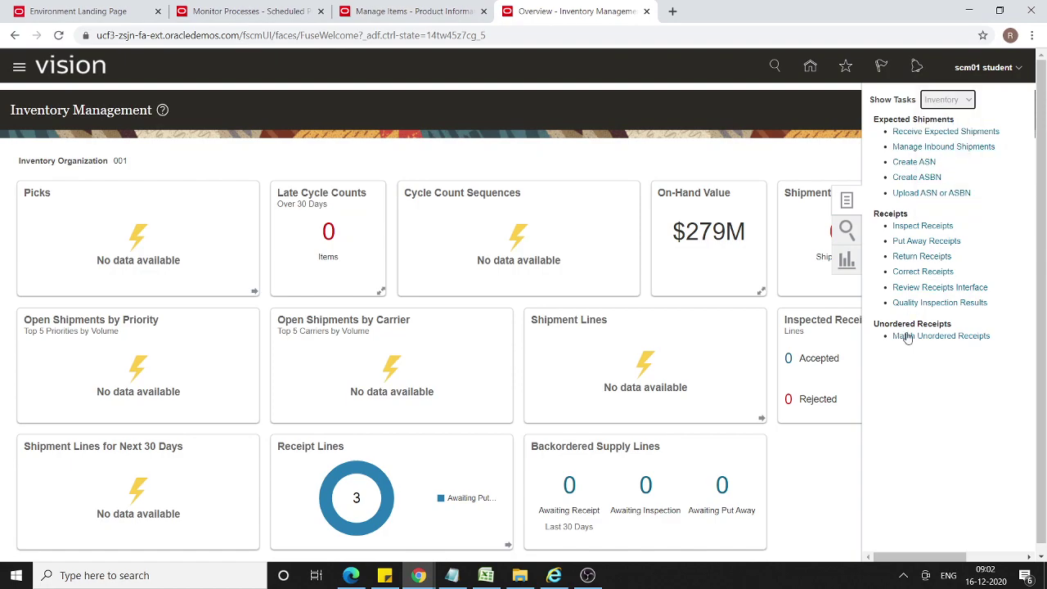
pyautogui.click(935, 130)
# Step: Look up item AS65100, confirming 10 Ea on hand in organization 001
pyautogui.click(163, 214)
pyautogui.write('AS')
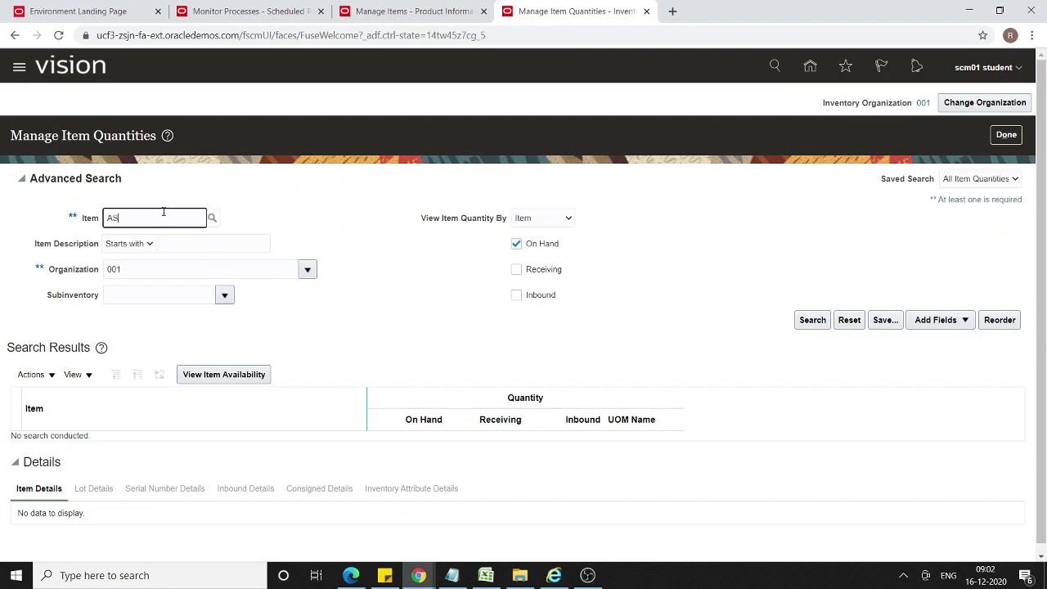
pyautogui.write('65100')
pyautogui.click(812, 320)
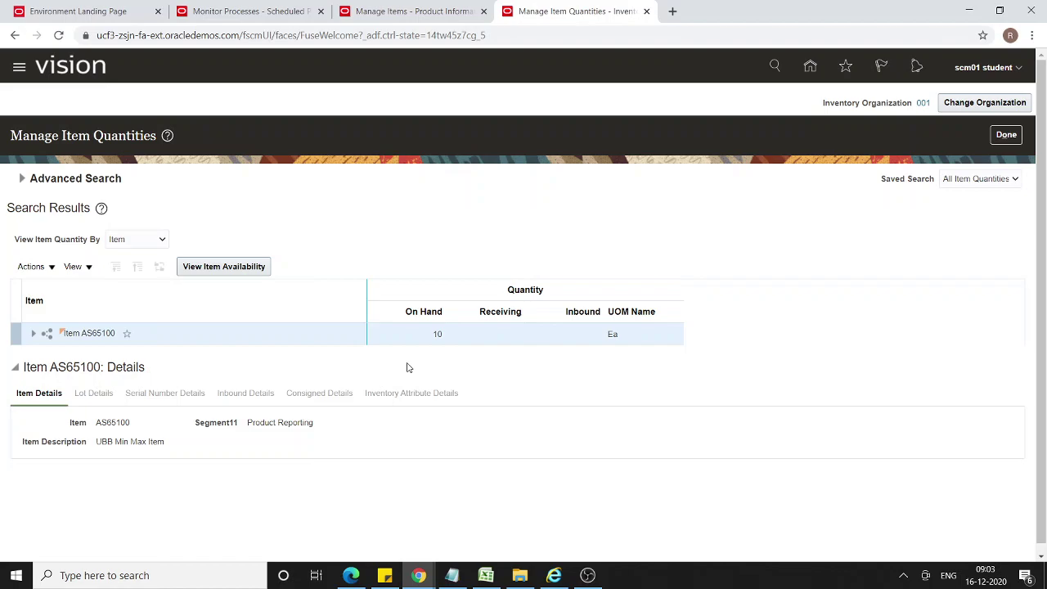
pyautogui.click(485, 575)
pyautogui.click(384, 174)
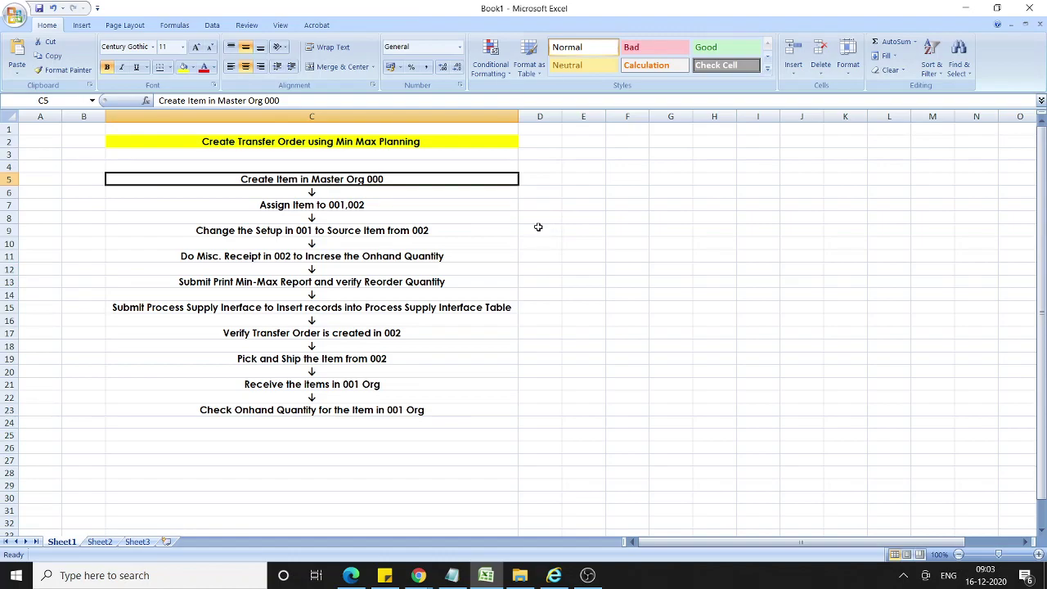
pyautogui.click(453, 231)
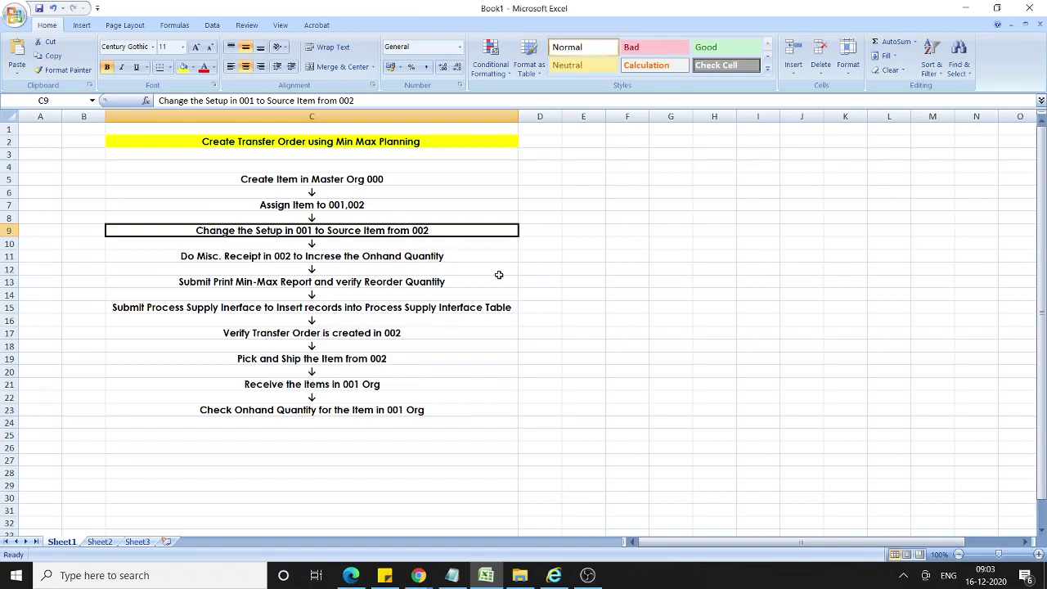
pyautogui.click(393, 283)
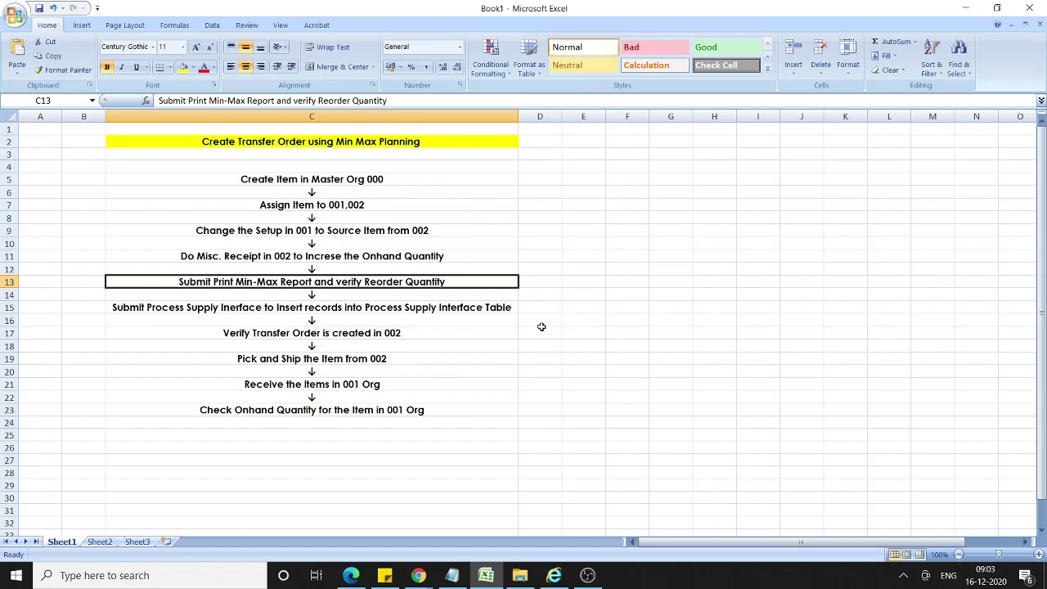
pyautogui.click(309, 305)
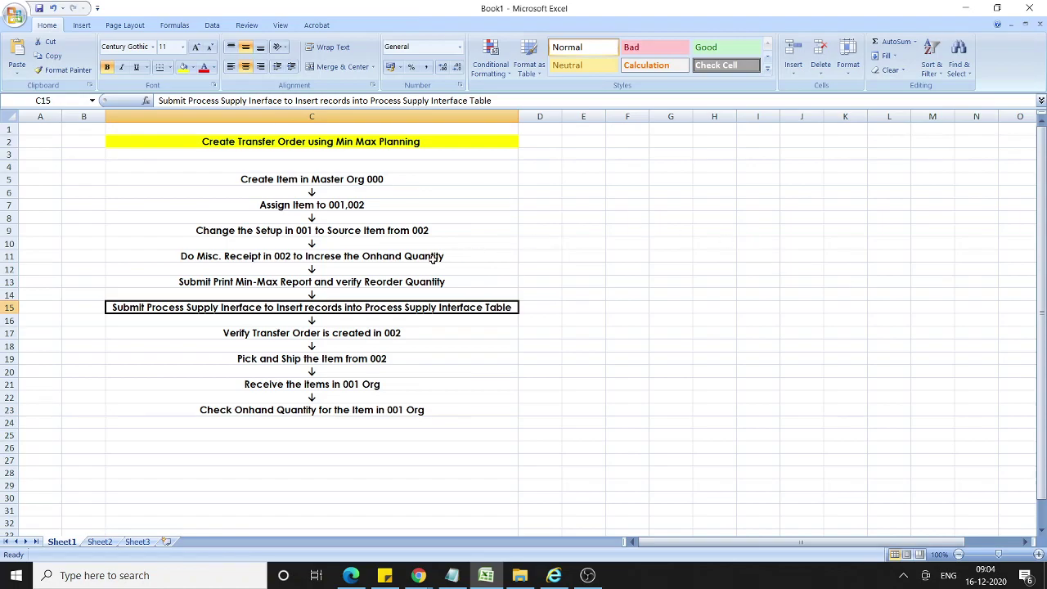
pyautogui.click(407, 334)
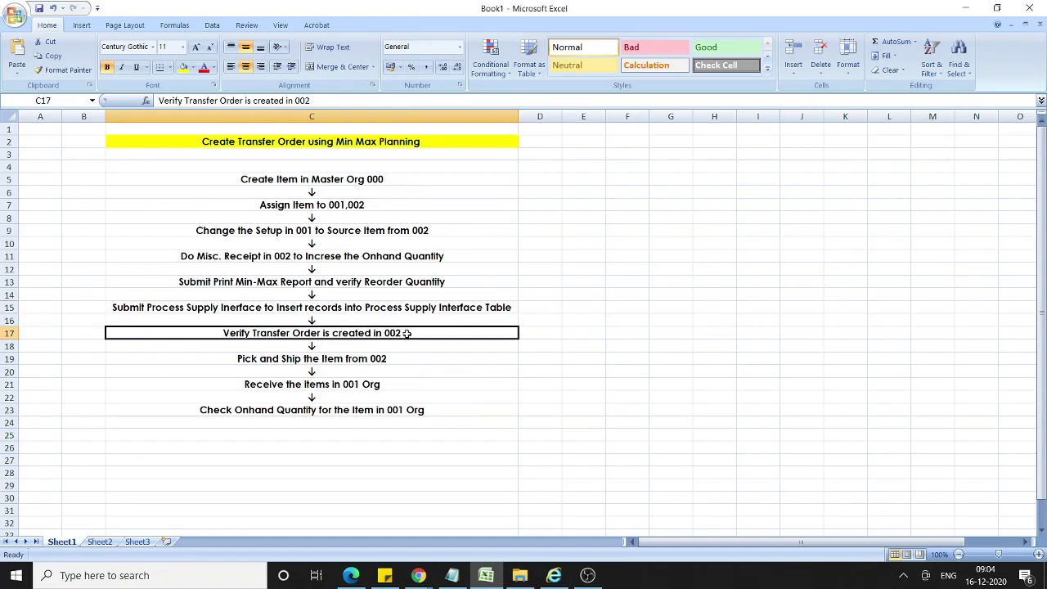
pyautogui.click(385, 360)
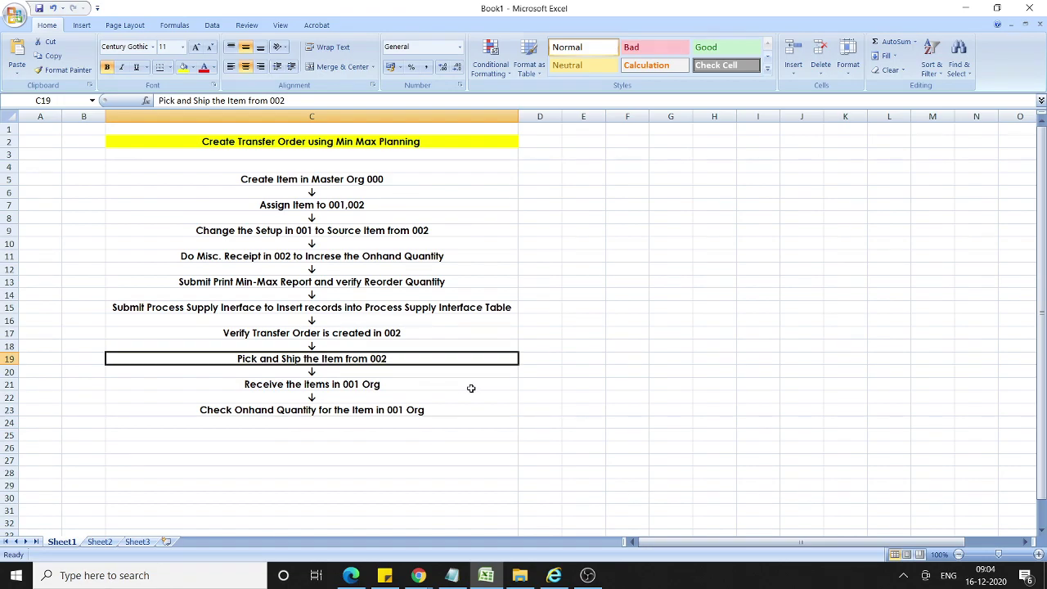
pyautogui.click(372, 386)
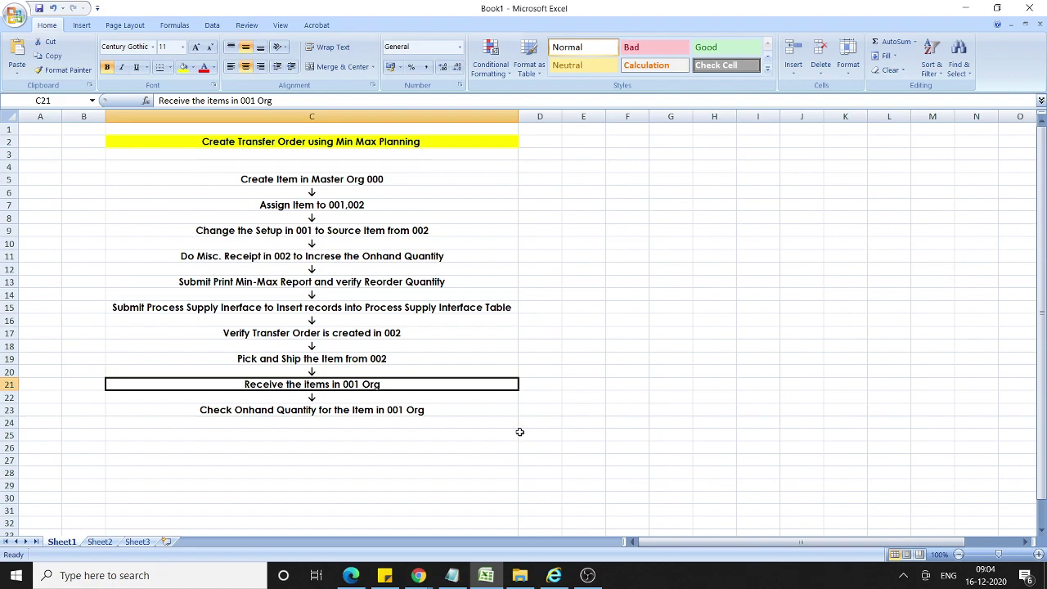
pyautogui.click(415, 411)
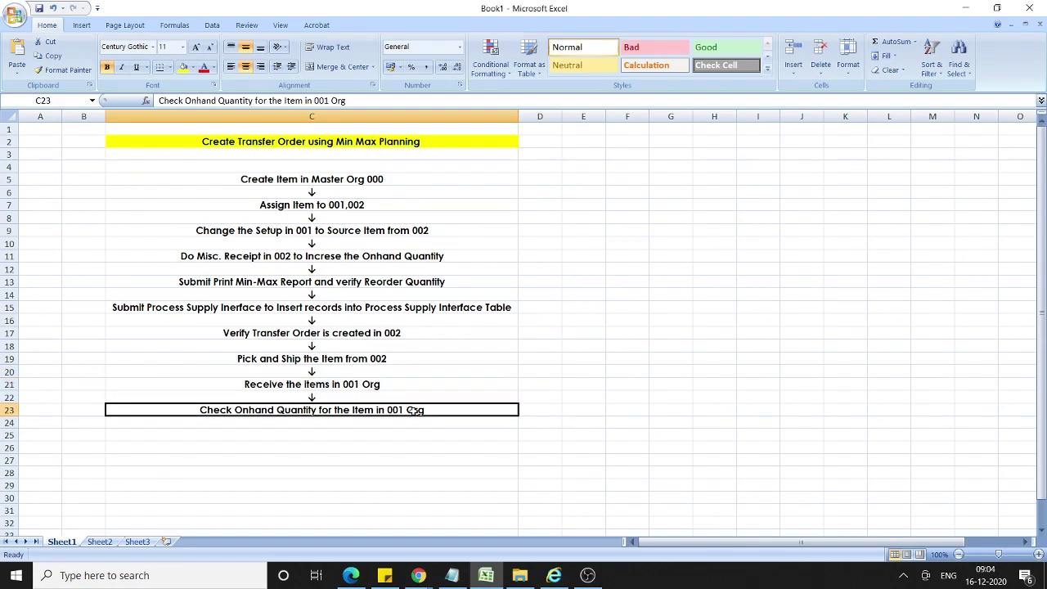